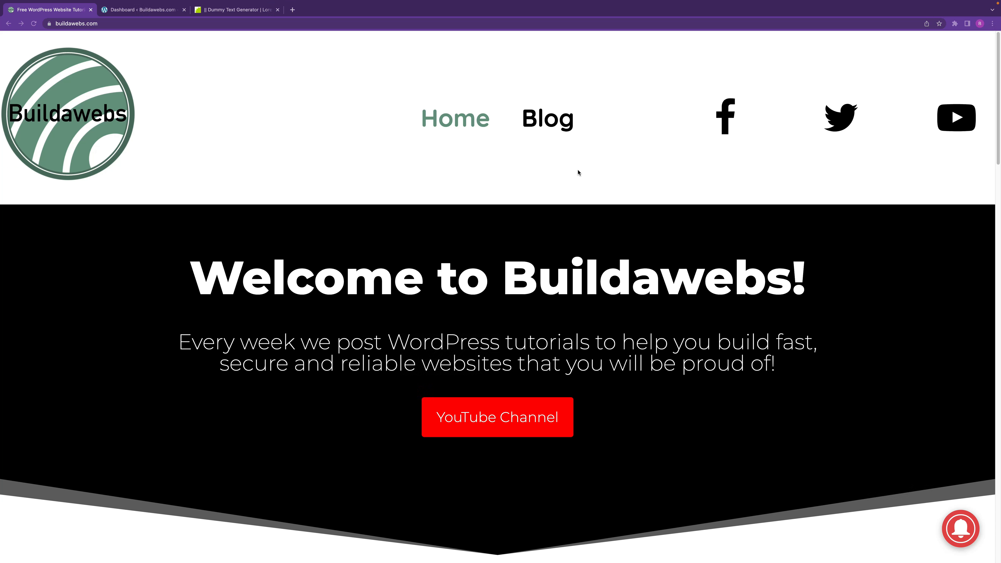
- Switch to the 'Dashboard ‹ Buildawebs.com' tab to show the WordPress admin
click(151, 10)
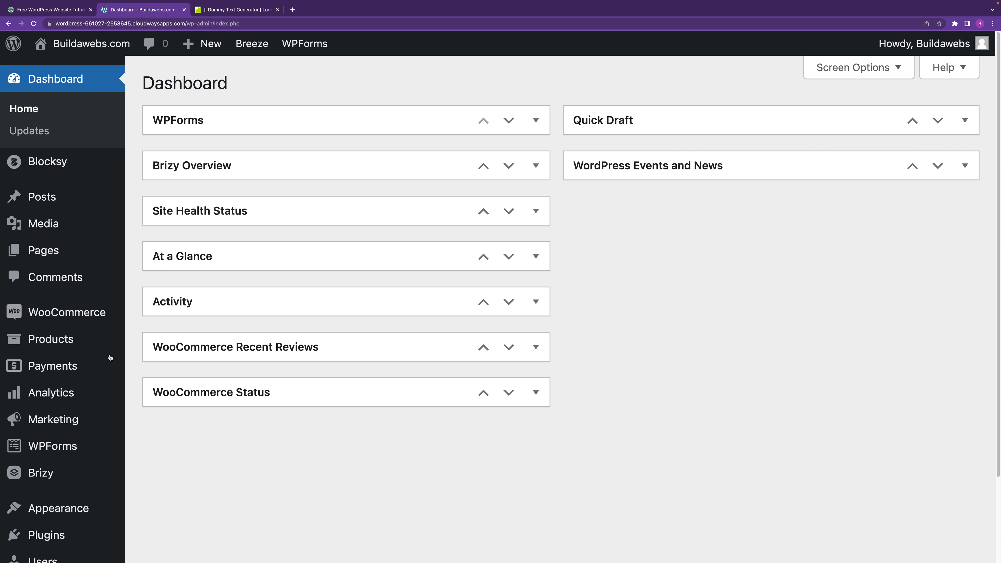
- Open a blank product editor through Products > Add New
mouse_move(89, 317)
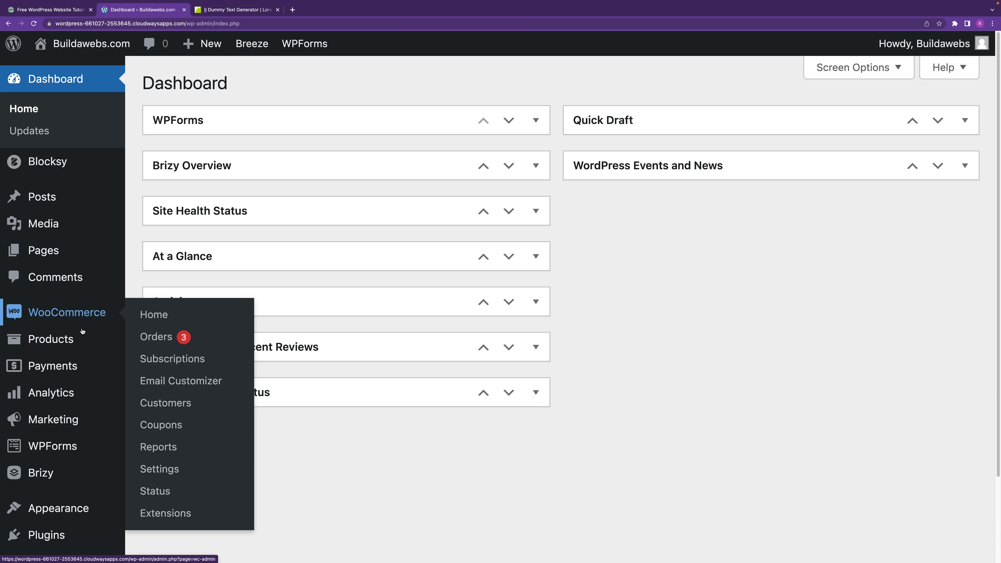
mouse_move(45, 533)
mouse_move(59, 341)
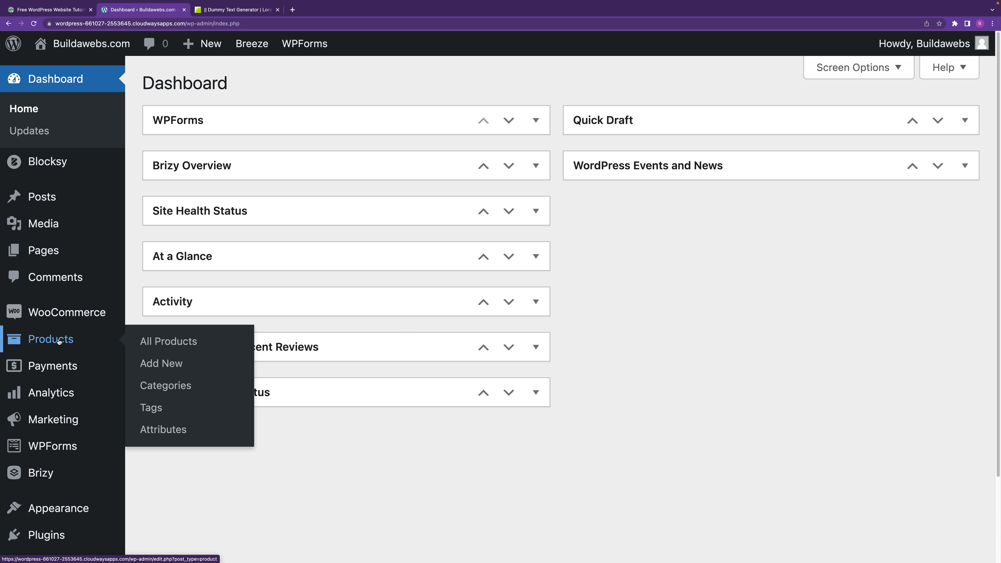
click(171, 365)
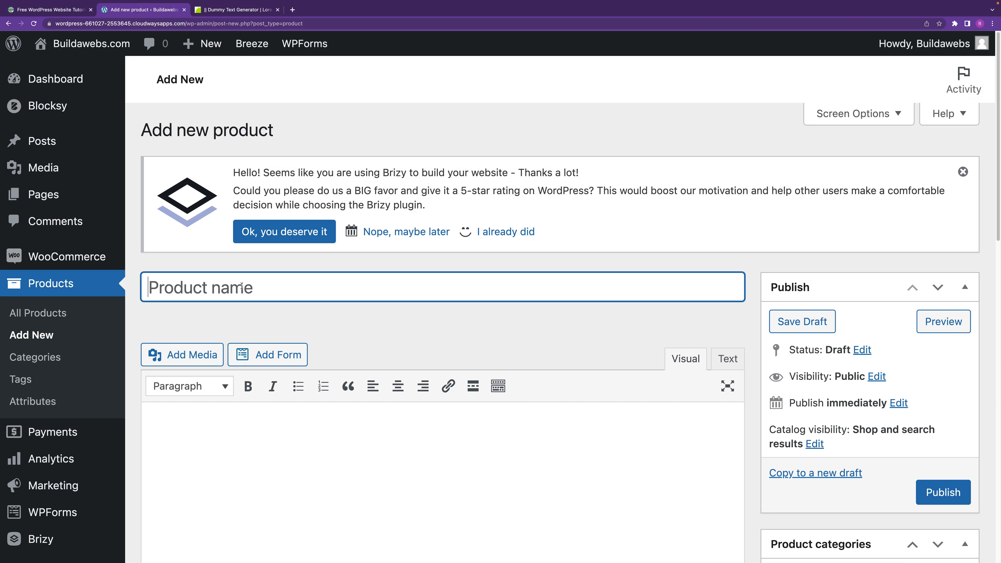
- Name the product 'Velvet Accent Chair', pasting the title and adding its missing leading 'V'
key(Tab)
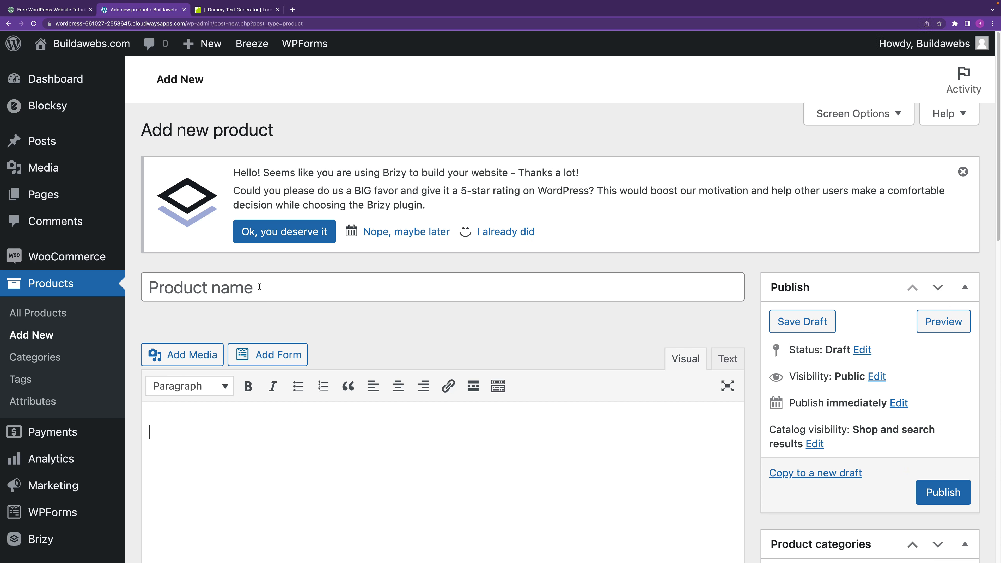
click(259, 286)
text(elvet Accent Chair)
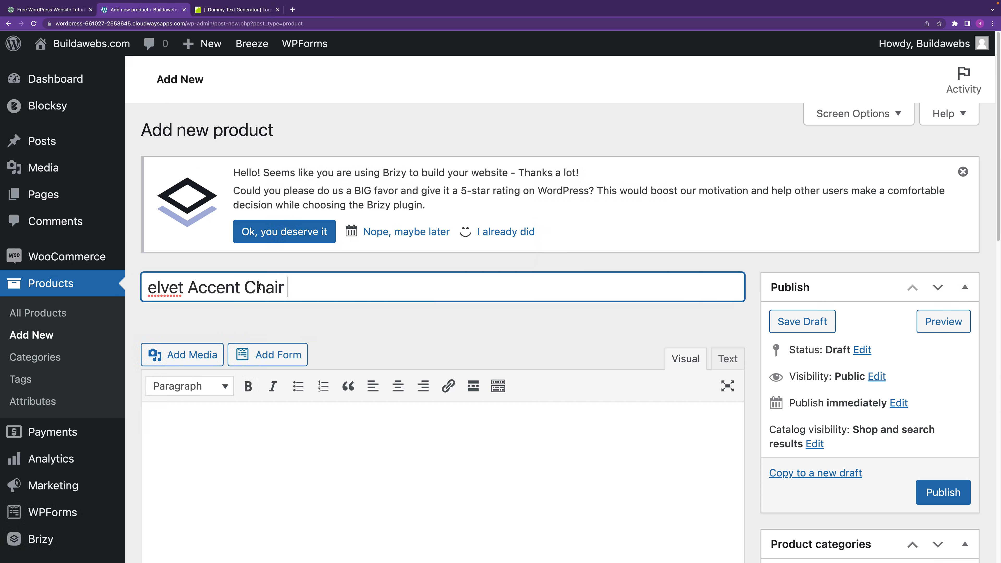
click(149, 289)
text(V)
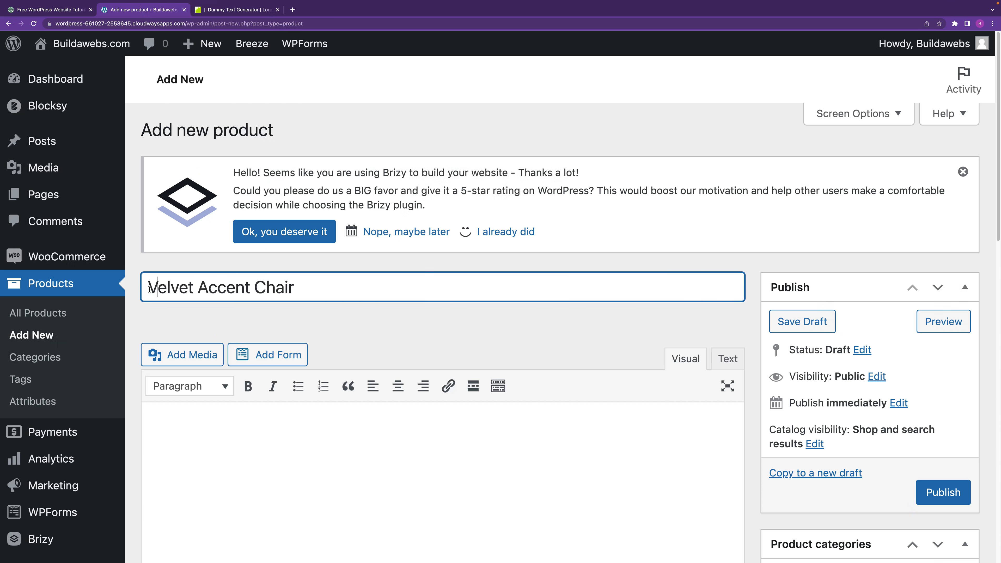
click(363, 293)
scroll(391, 430, down, 2)
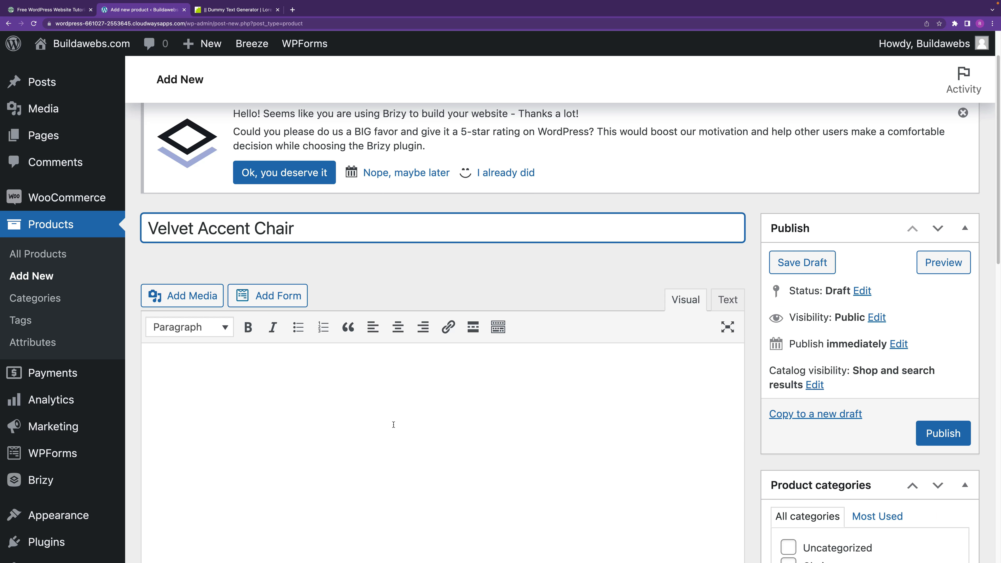
- Copy three lorem ipsum paragraphs from the Dummy Text Generator into the product description
click(238, 10)
drag(521, 393, 431, 174)
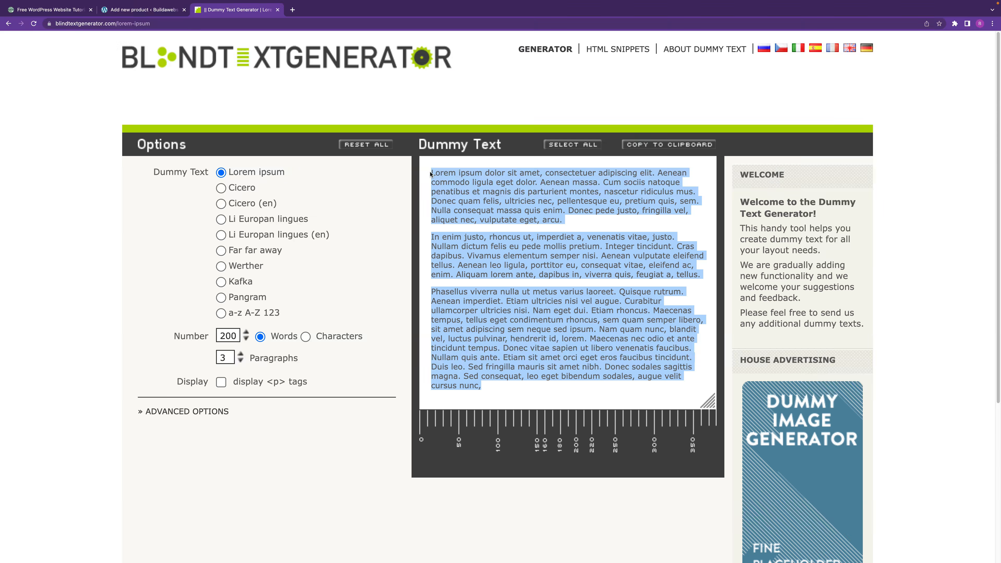
click(143, 9)
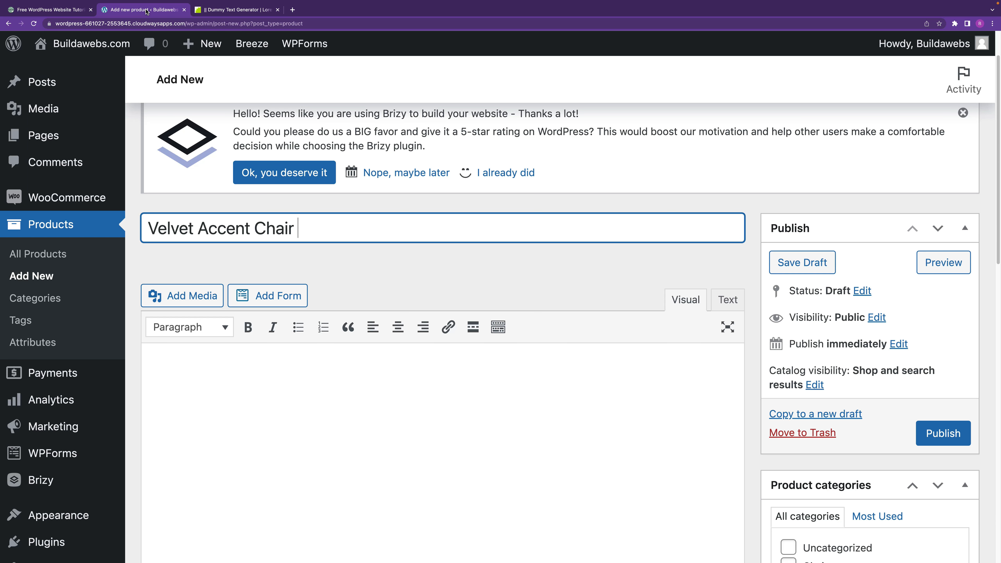
click(222, 368)
key(ctrl+v)
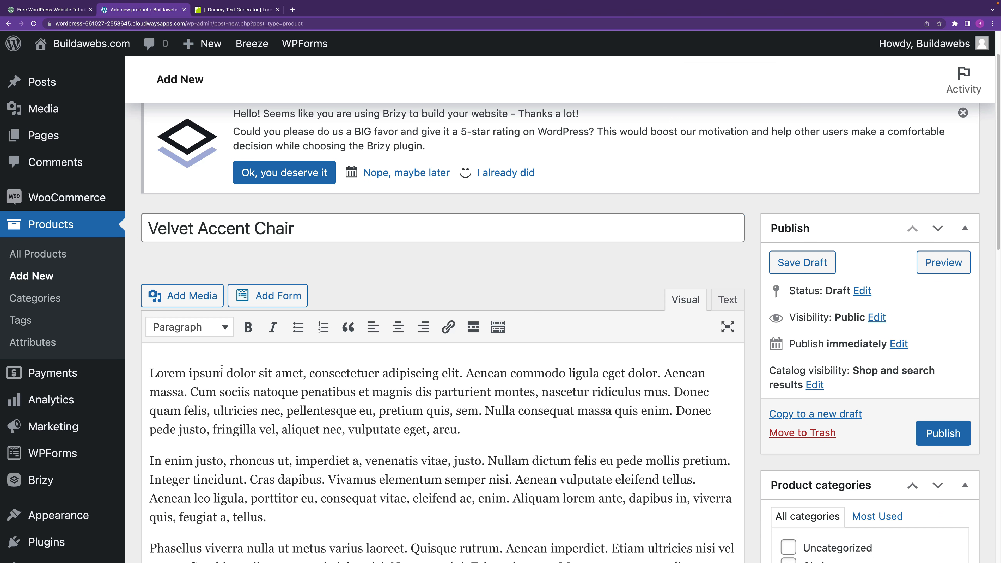
scroll(998, 181, down, 8)
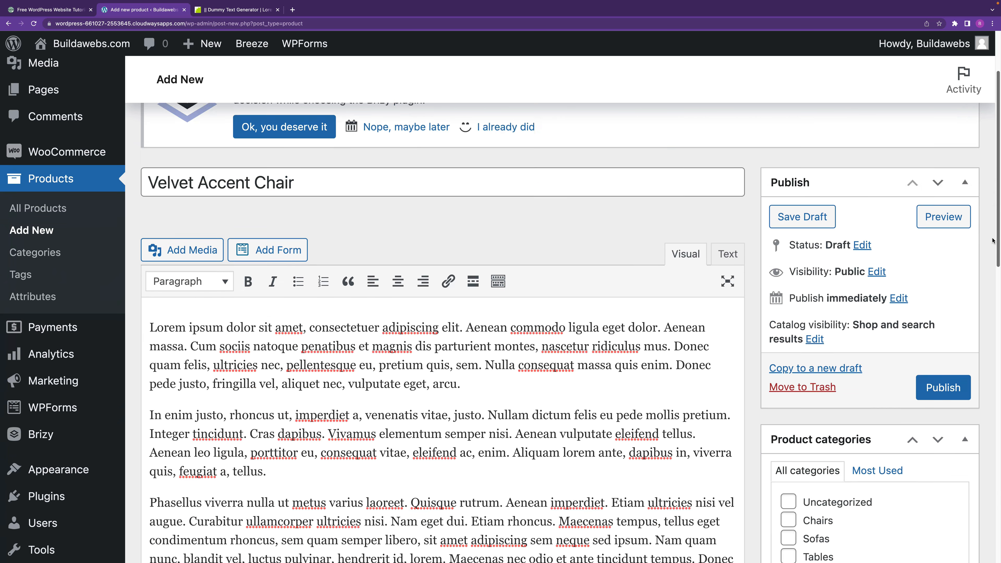
scroll(976, 314, down, 3)
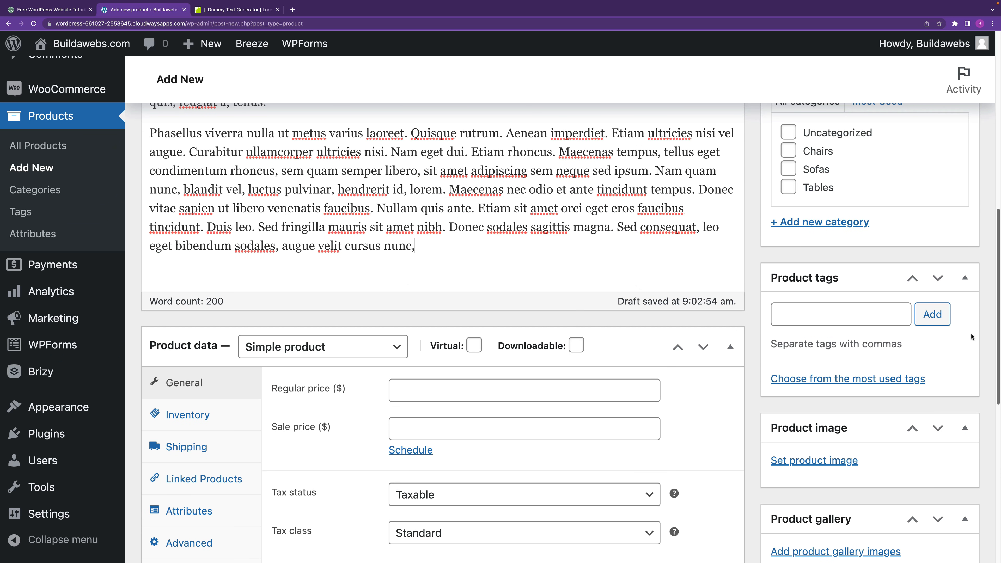
scroll(972, 336, up, 6)
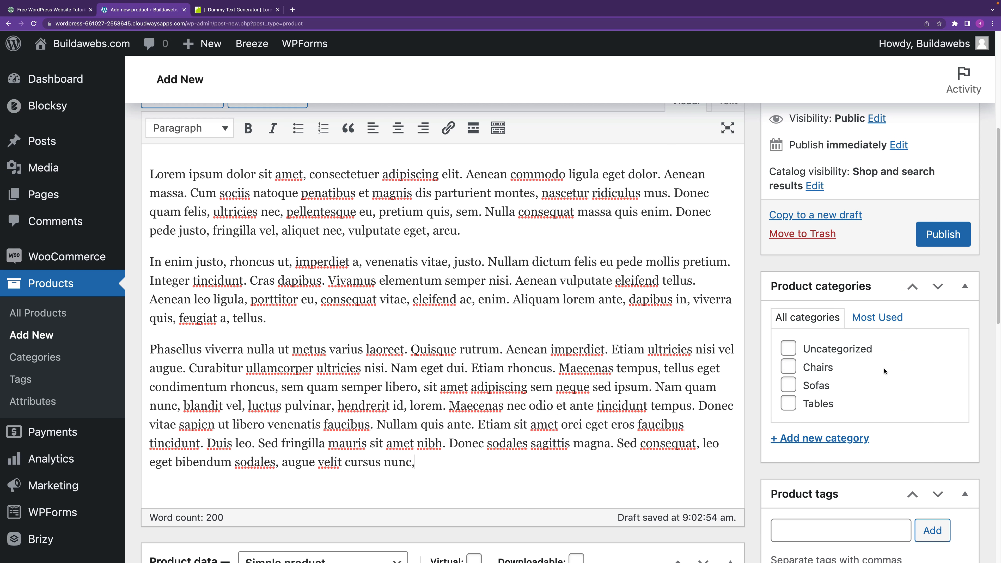
- Assign the product to the Chairs category
scroll(999, 236, up, 1)
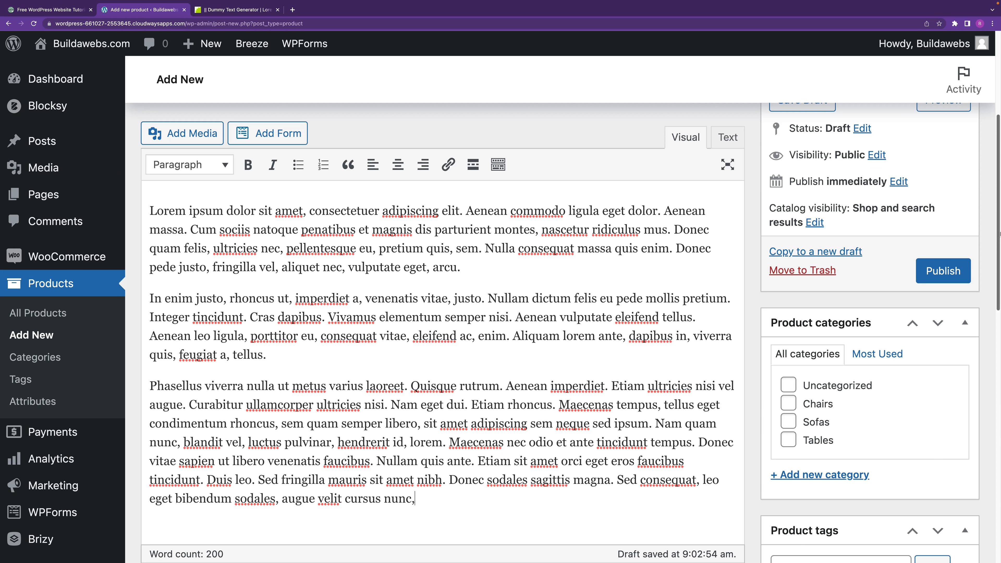
click(793, 406)
scroll(1000, 162, up, 2)
scroll(814, 406, down, 2)
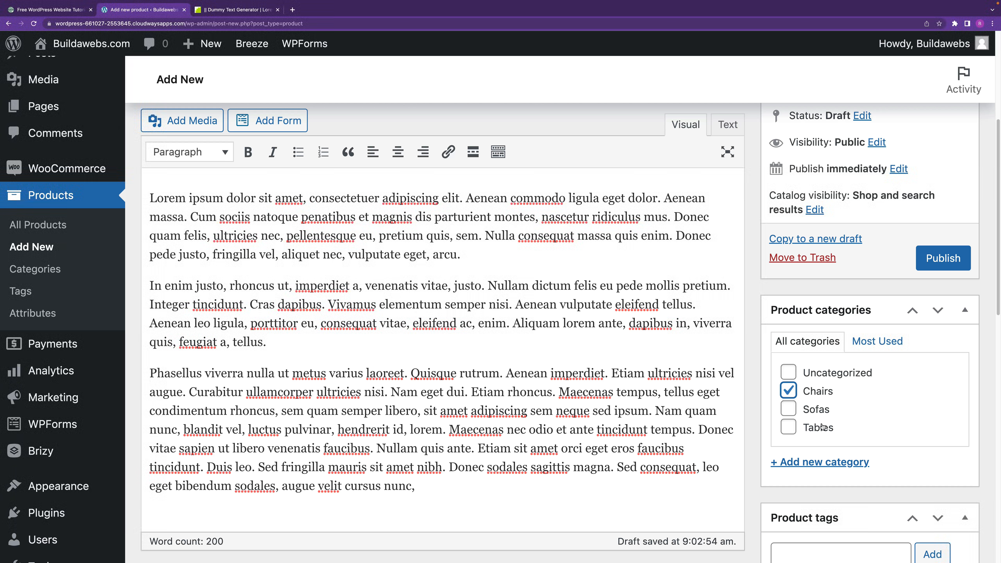
- Create a new 'test' category, leaving the product assigned only to Chairs
click(819, 462)
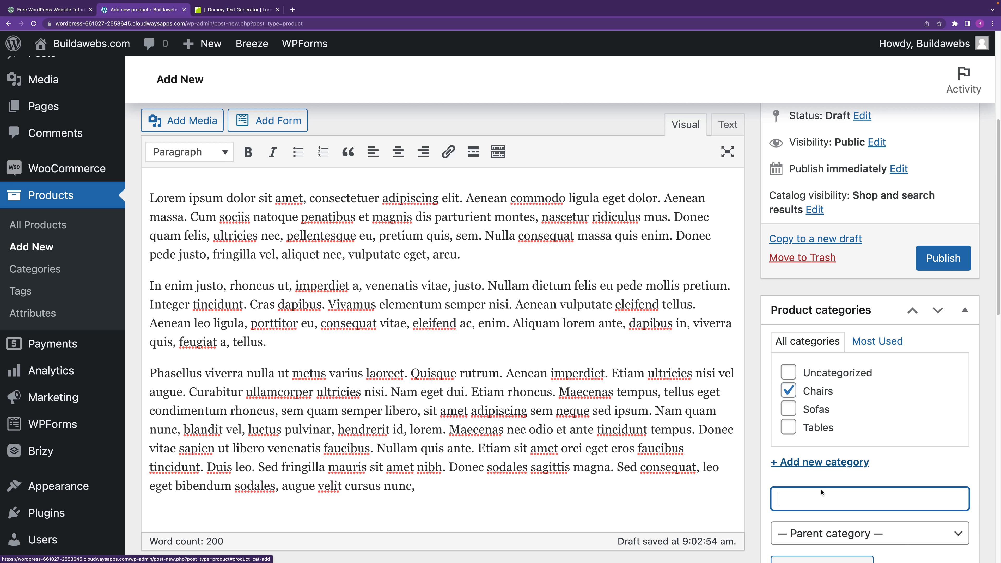
text(test)
scroll(908, 483, down, 3)
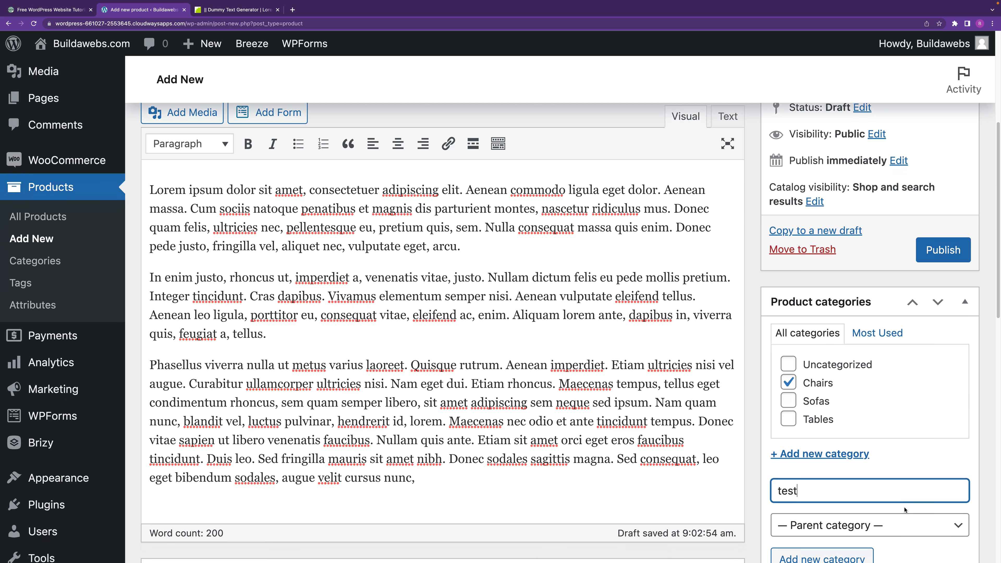
click(833, 509)
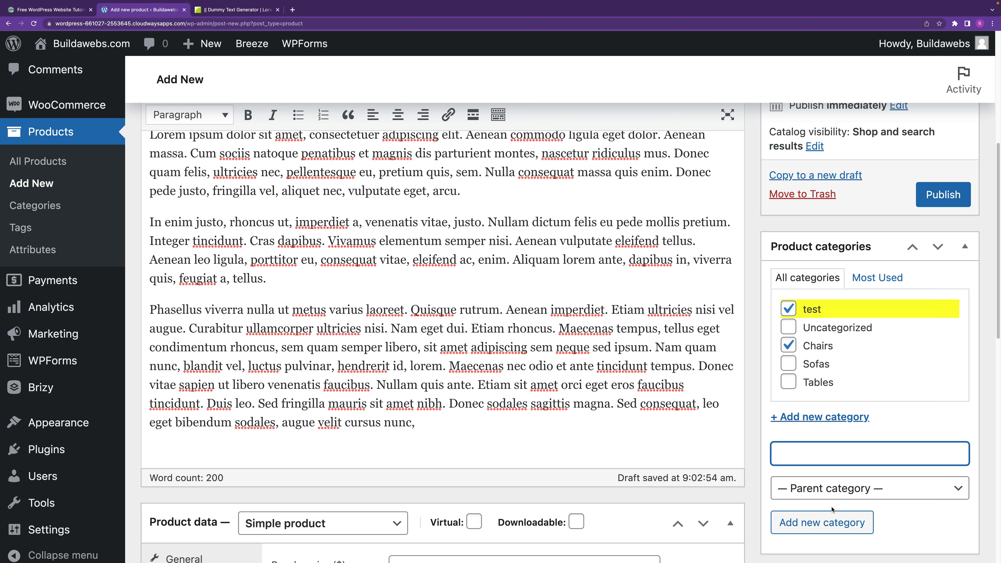
click(789, 309)
click(788, 346)
click(789, 345)
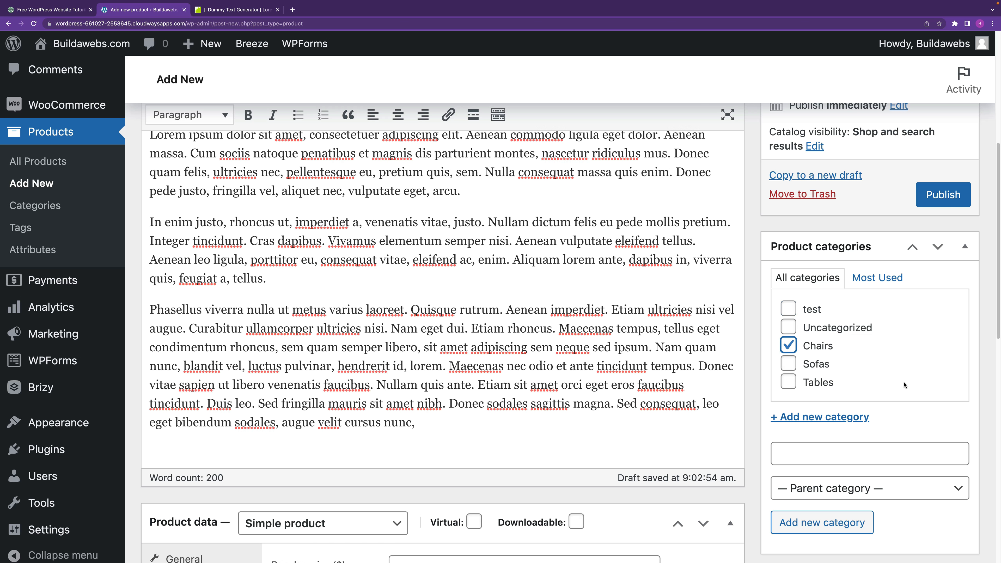
scroll(917, 393, down, 5)
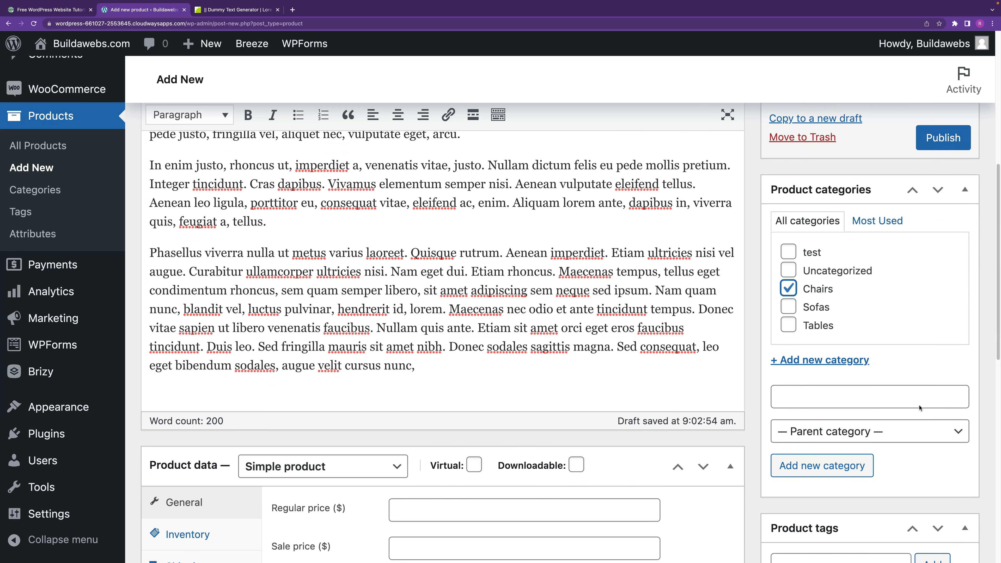
scroll(918, 416, down, 1)
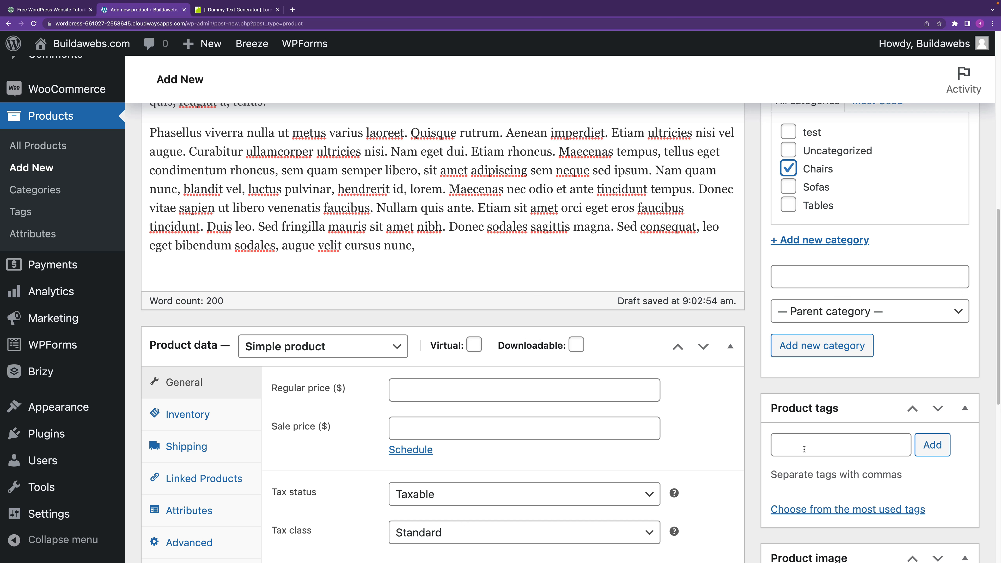
- Add 'velvet chair' and 'blue chair' as product tags
scroll(818, 442, up, 3)
scroll(818, 441, down, 3)
click(815, 449)
text(ve)
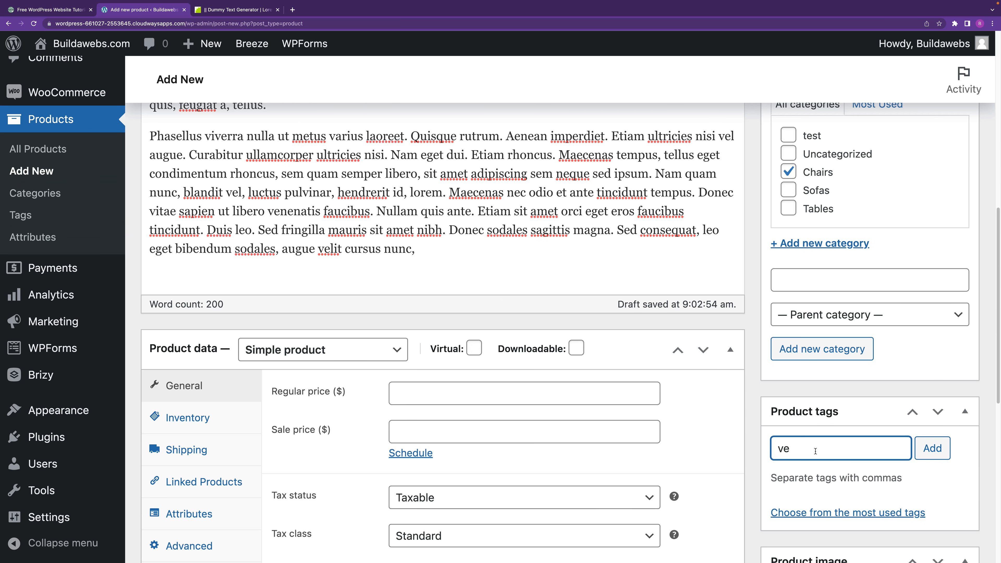
text(lvet chair,)
key(BackSpace)
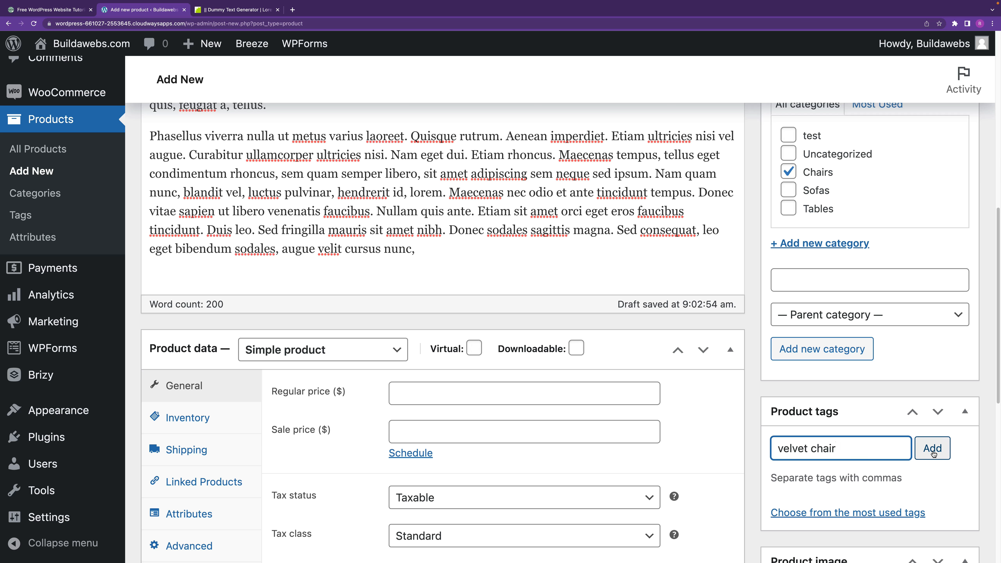
click(932, 451)
scroll(858, 533, down, 2)
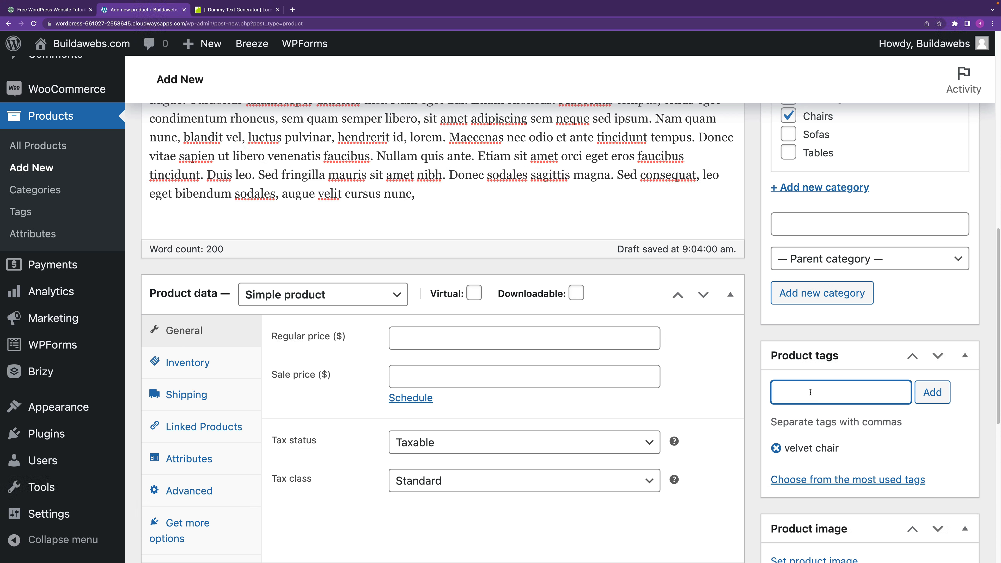
text(blue chair)
click(933, 392)
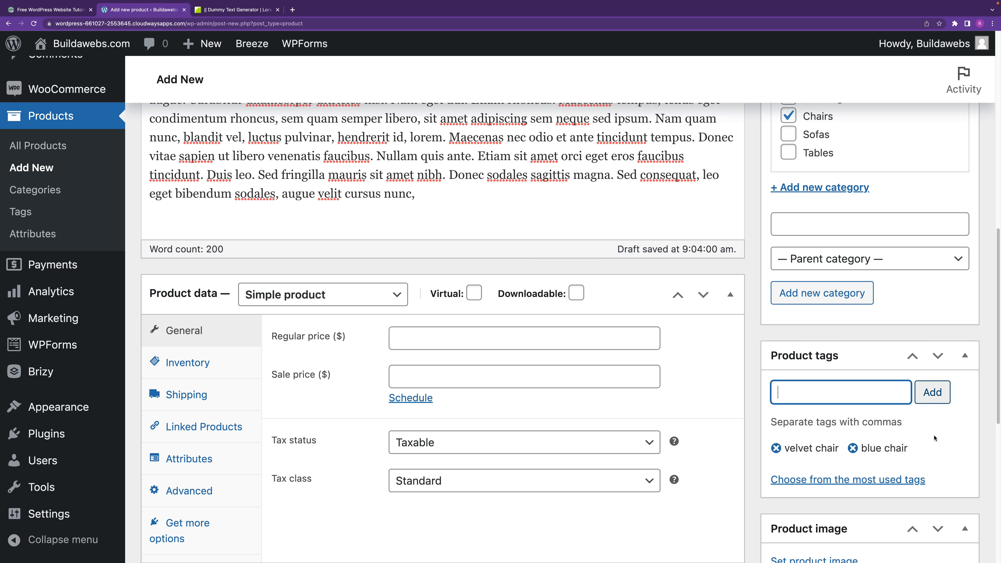
scroll(926, 457, down, 2)
scroll(927, 456, down, 5)
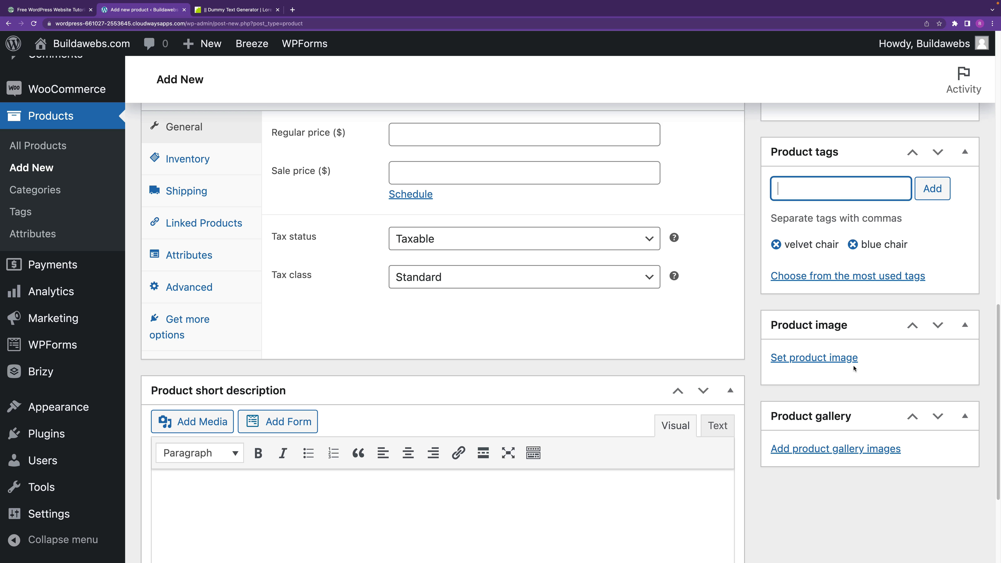
- Upload 'Velvet Accent Chair - Blue - Front' from Documents for the product image
click(822, 360)
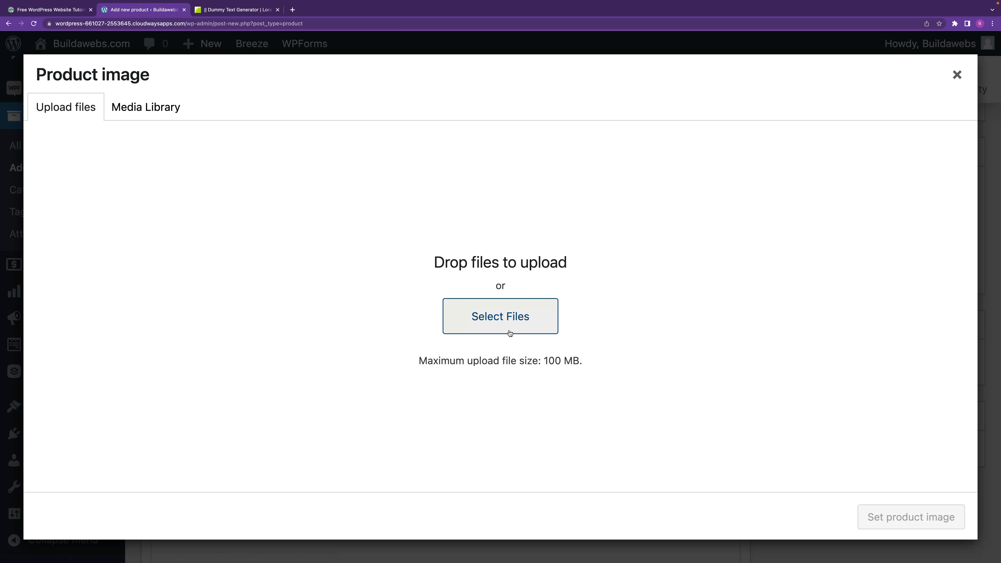
click(498, 321)
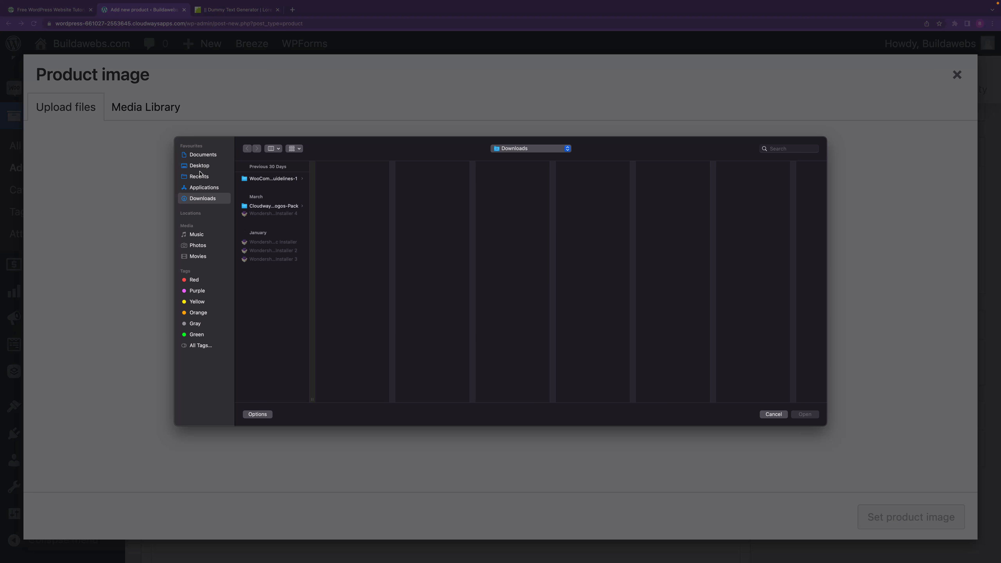
click(203, 156)
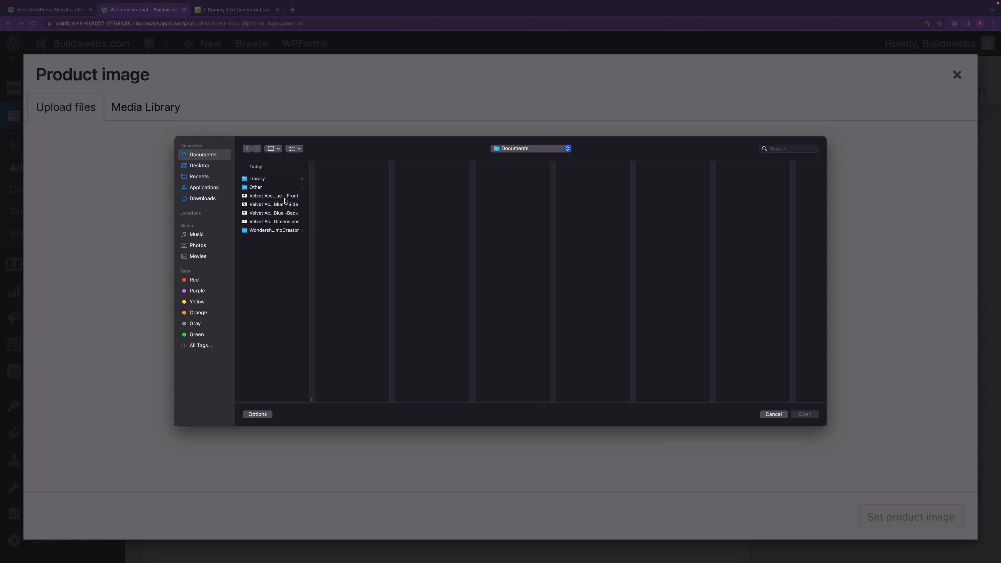
click(284, 197)
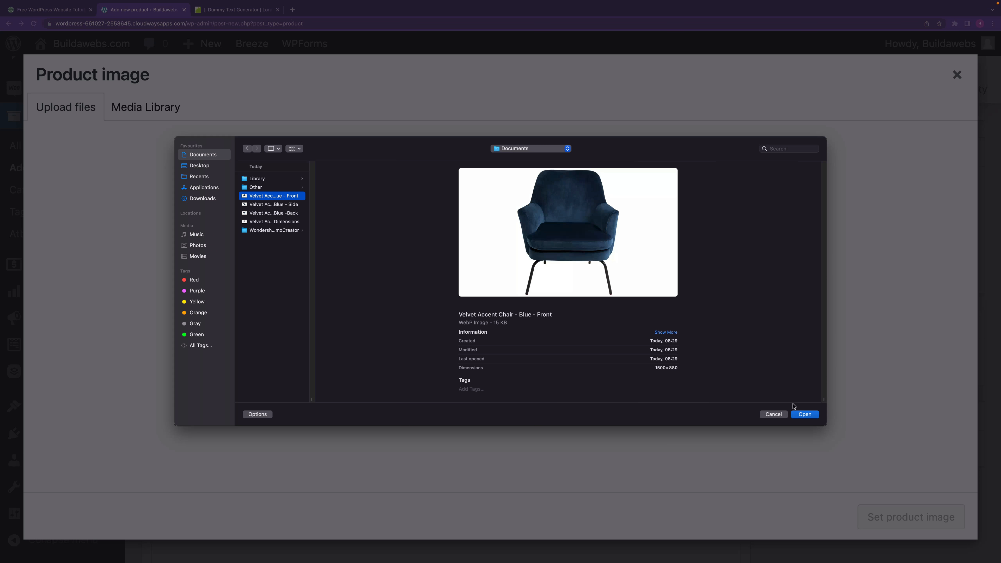
click(805, 414)
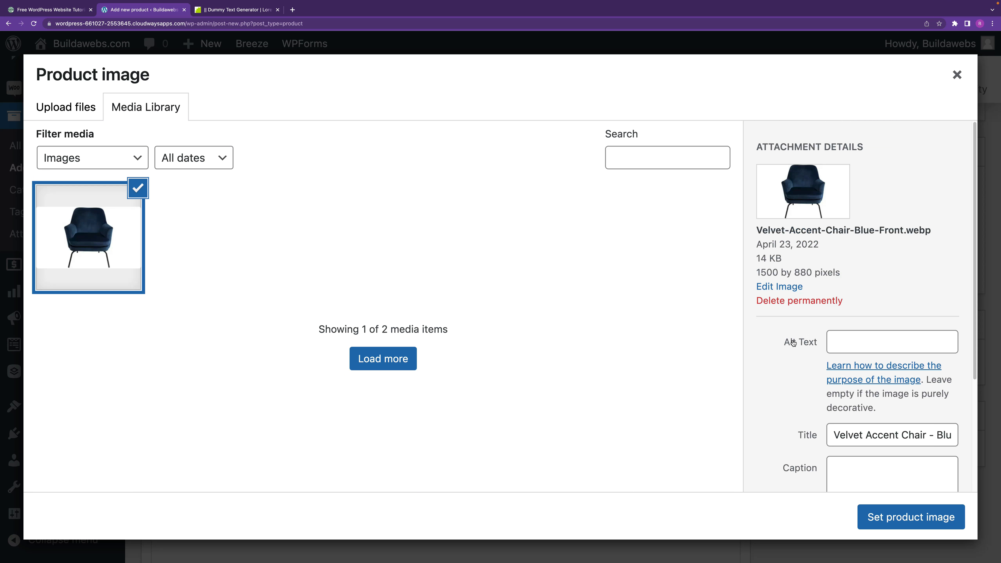
scroll(912, 348, down, 1)
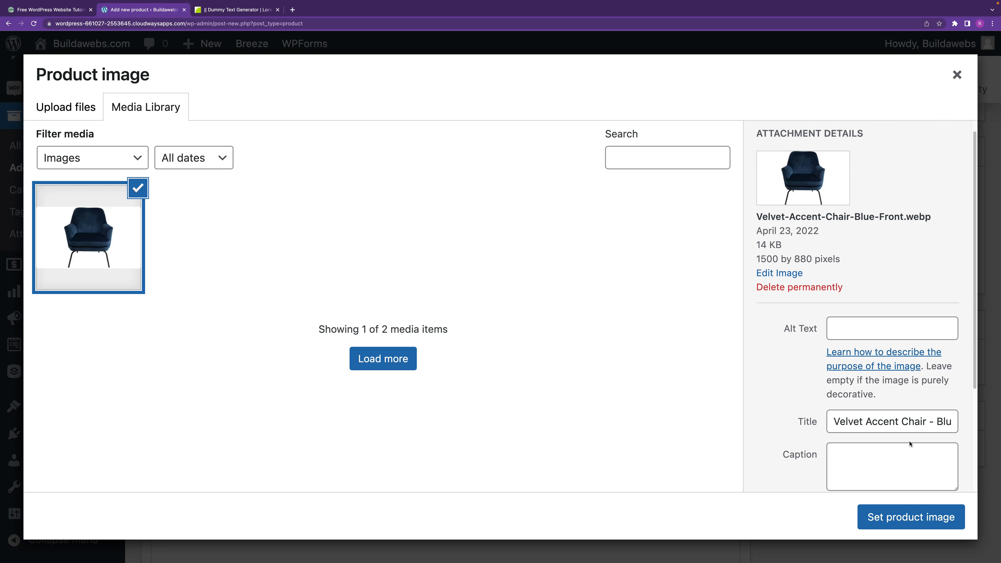
drag(835, 421, 984, 426)
key(super+c)
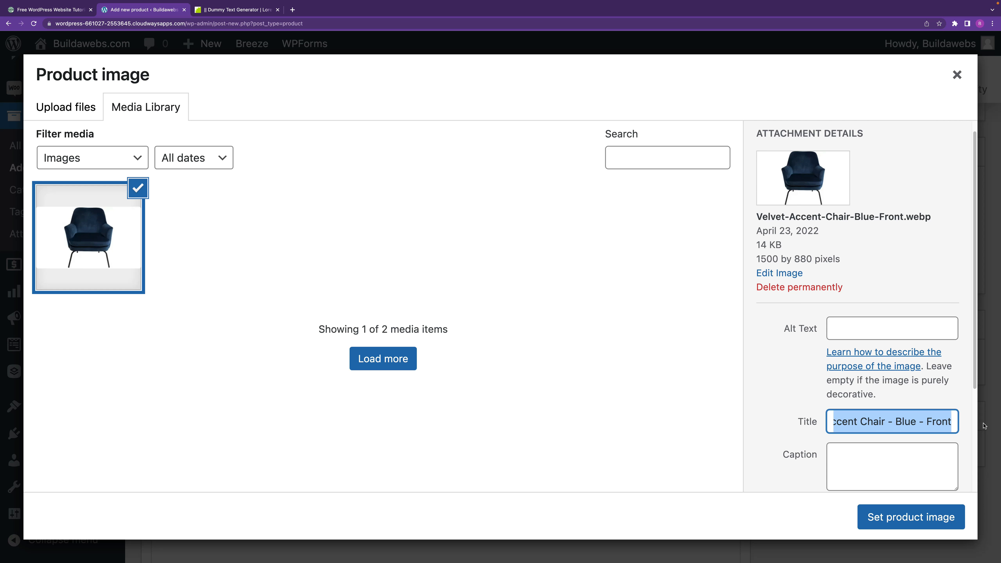
- Paste the chair name into the image's alt text, caption and description, then set it as product image
click(865, 324)
key(super+v)
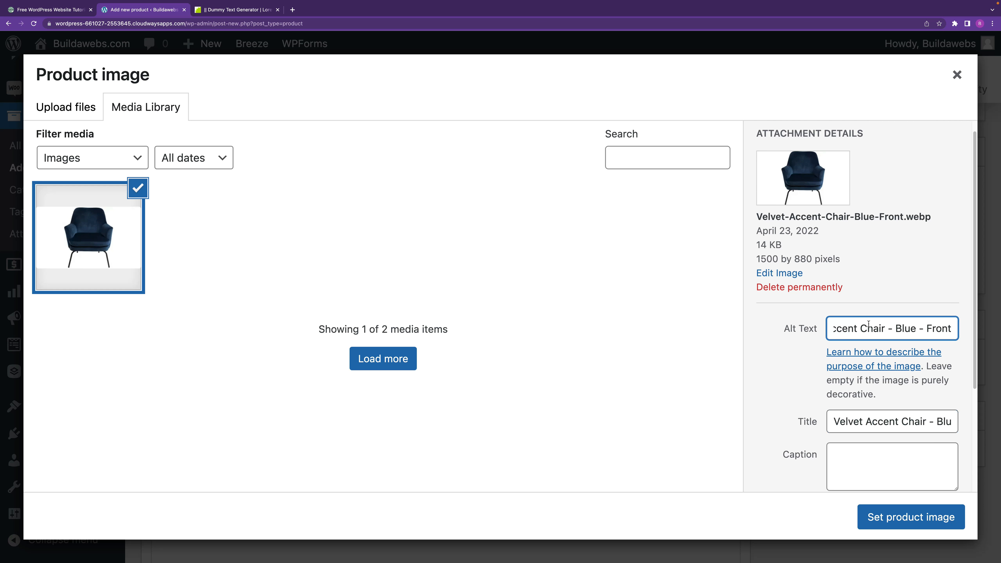
drag(870, 324, 836, 339)
click(766, 373)
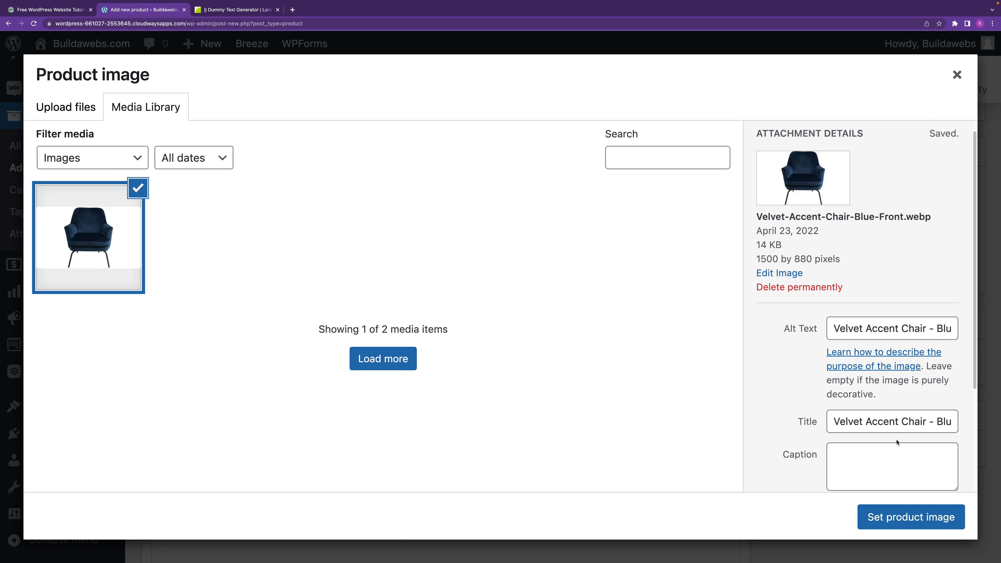
scroll(871, 420, down, 2)
click(862, 403)
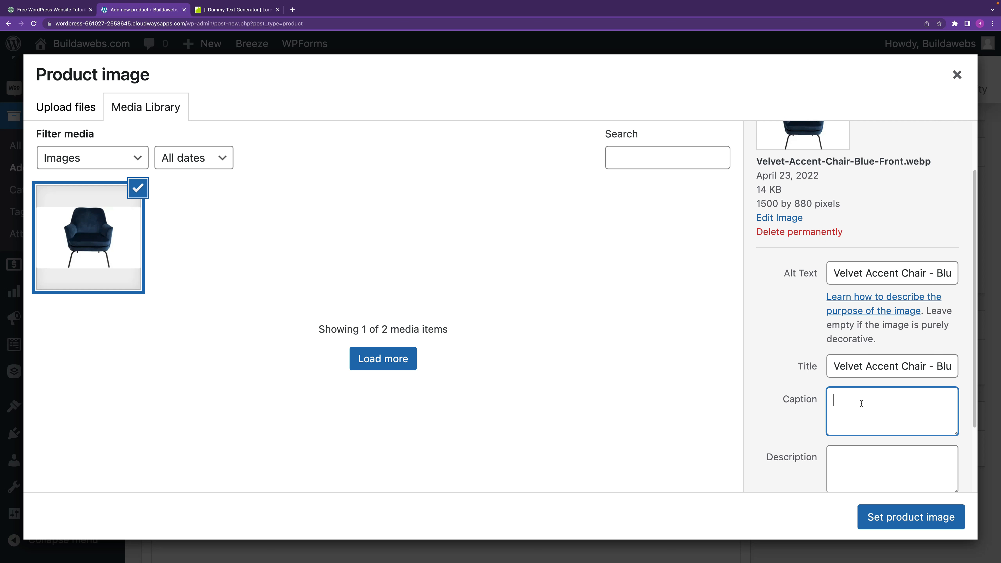
key(super+v)
click(862, 462)
key(super+v)
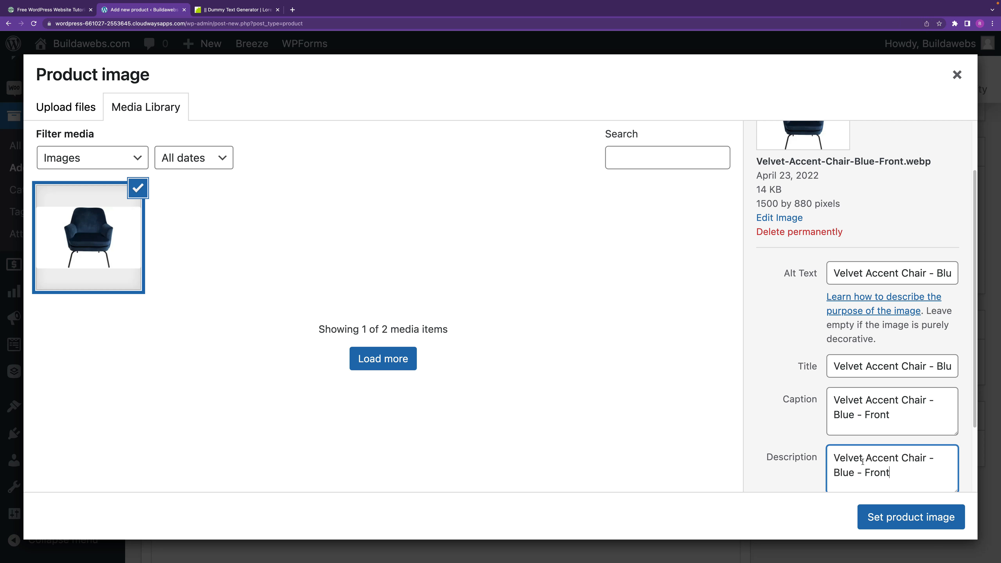
click(912, 520)
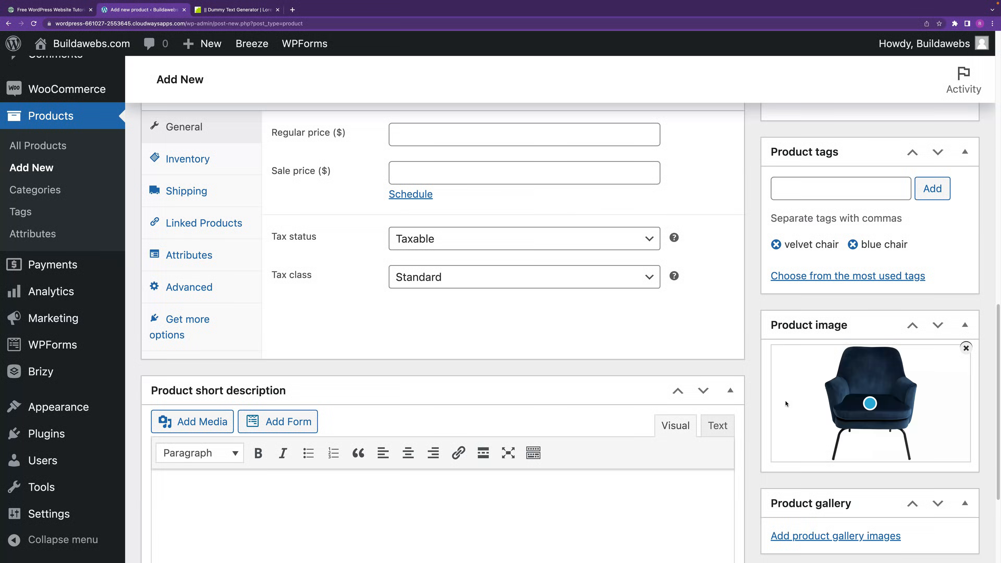
- Upload the blue chair's Side, Back and Dimensions images and add them to the gallery
drag(998, 337, 997, 391)
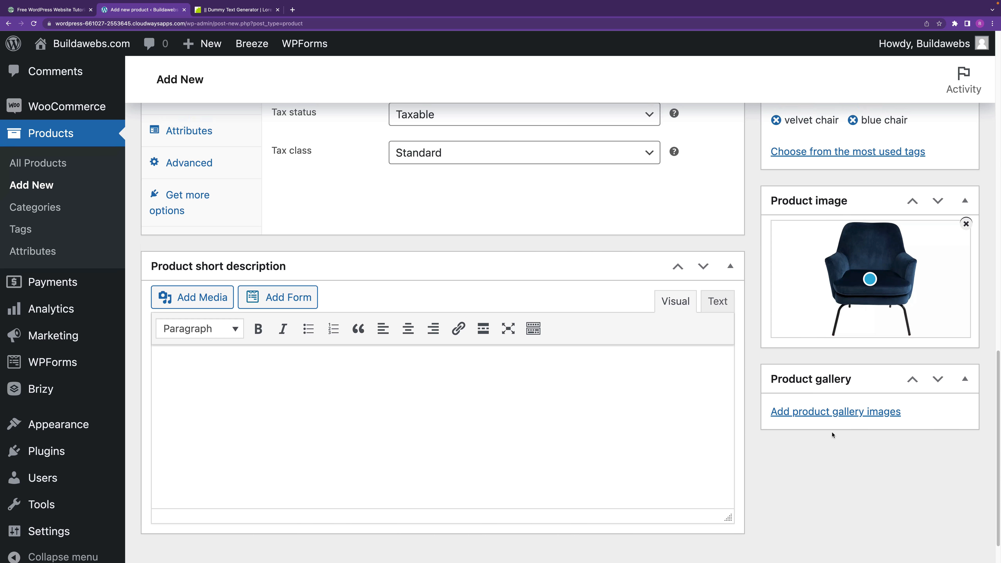
click(832, 412)
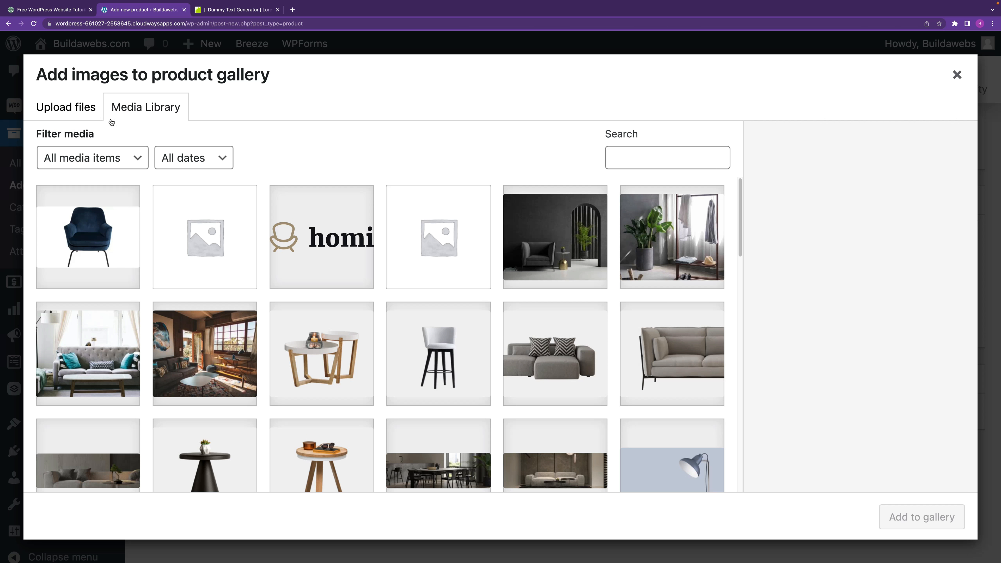
click(81, 111)
click(498, 323)
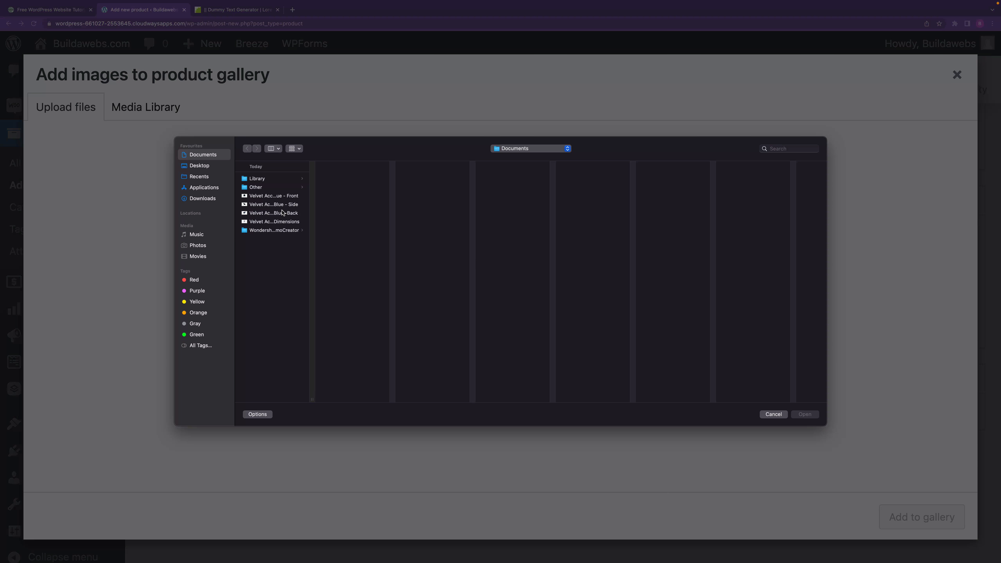
click(291, 205)
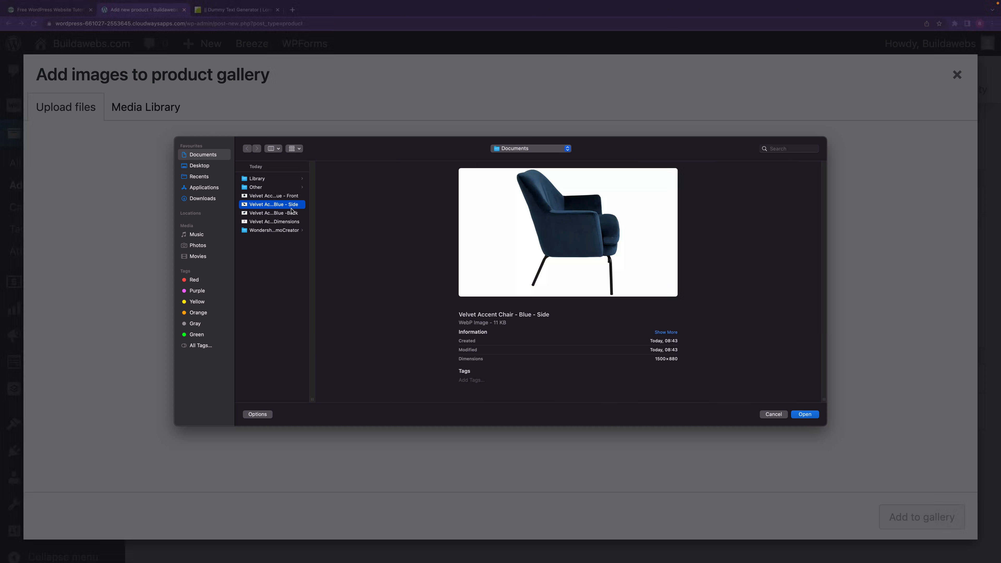
shift+click(291, 213)
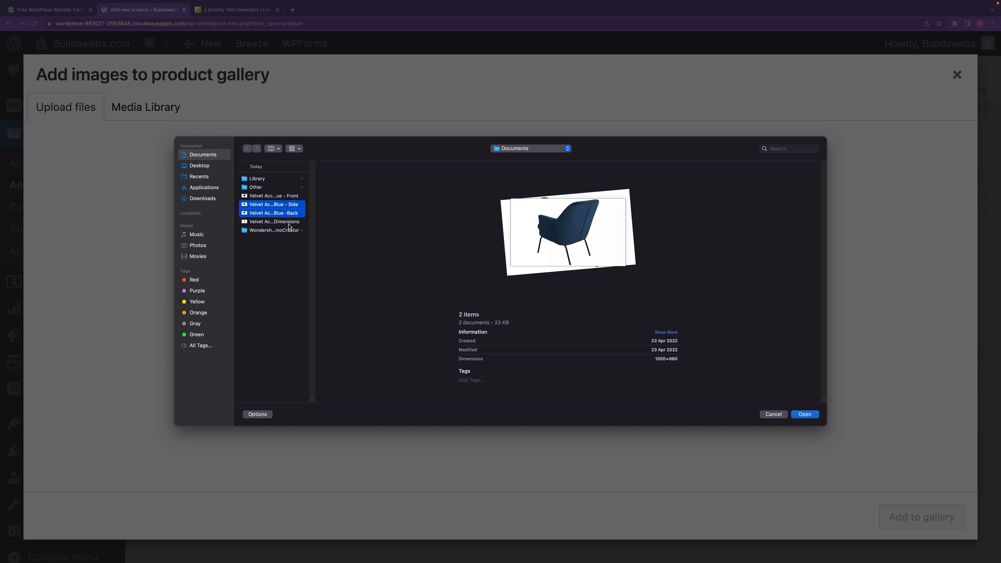
shift+click(289, 222)
click(805, 415)
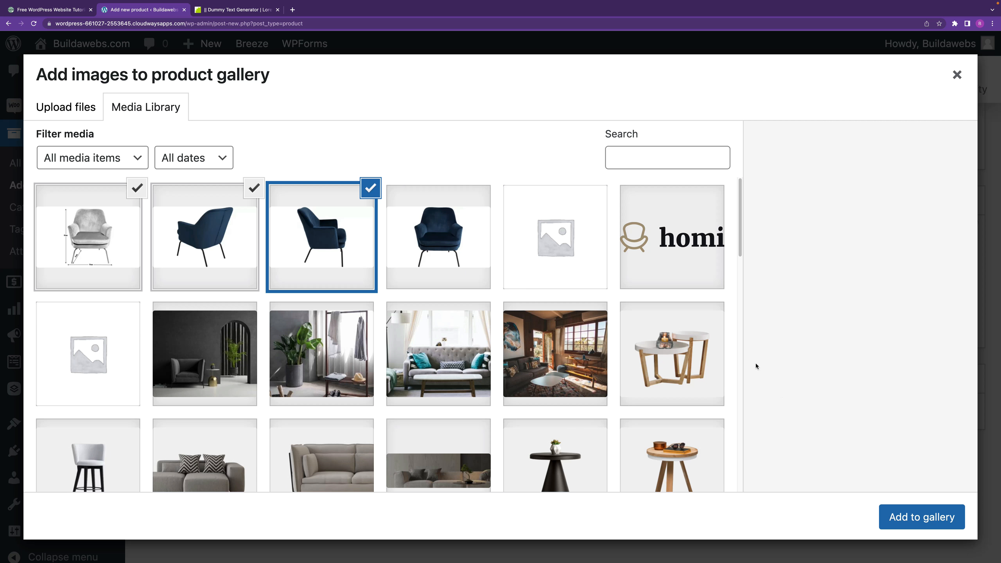
click(911, 520)
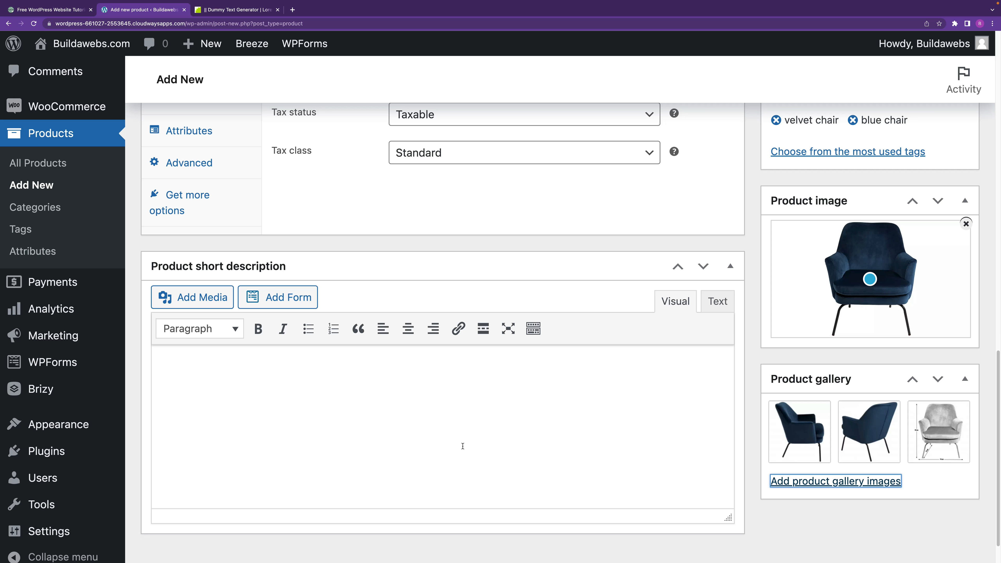
- Type 'This should contain a short description' into the Product short description editor
scroll(459, 445, down, 2)
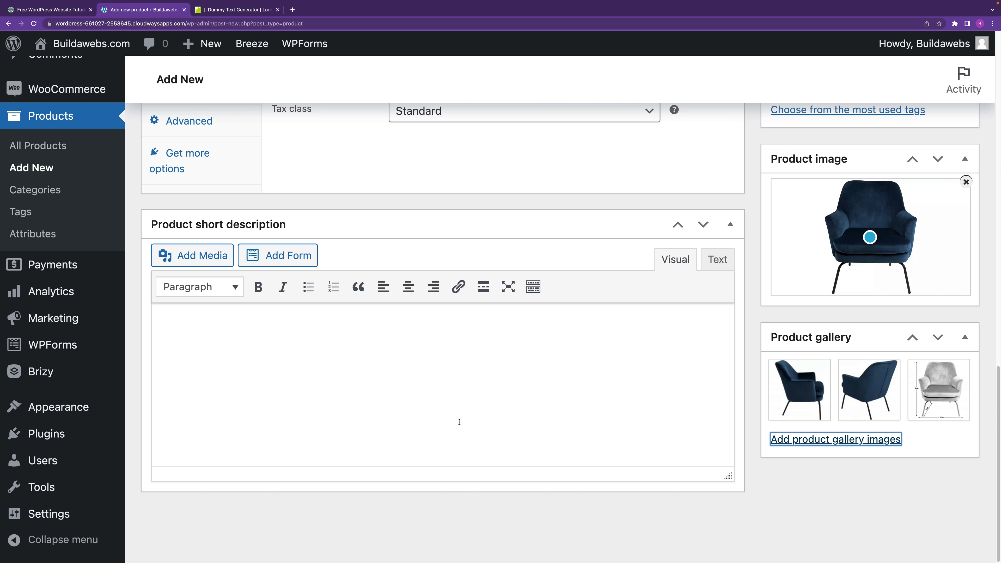
click(276, 324)
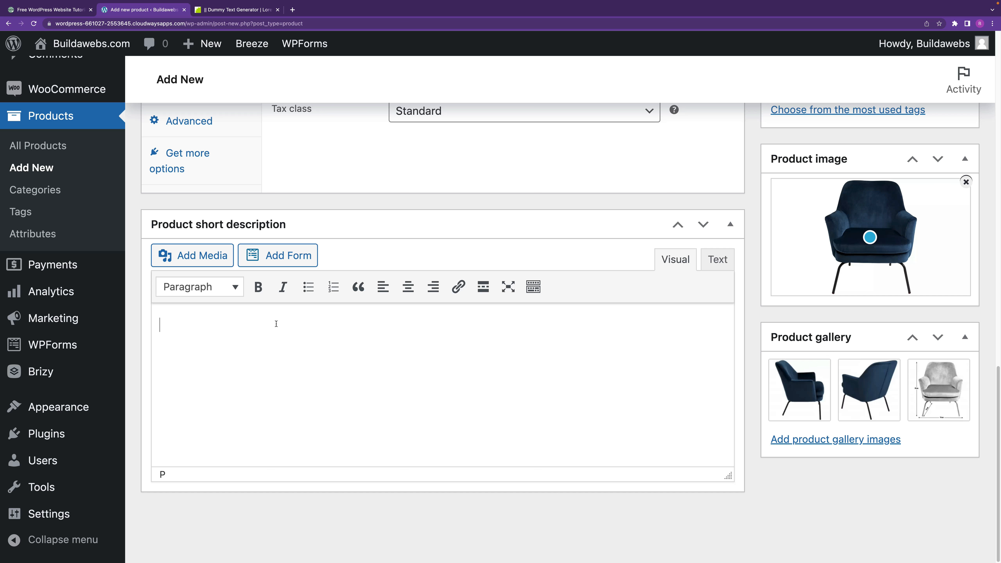
text(This should contain a short description)
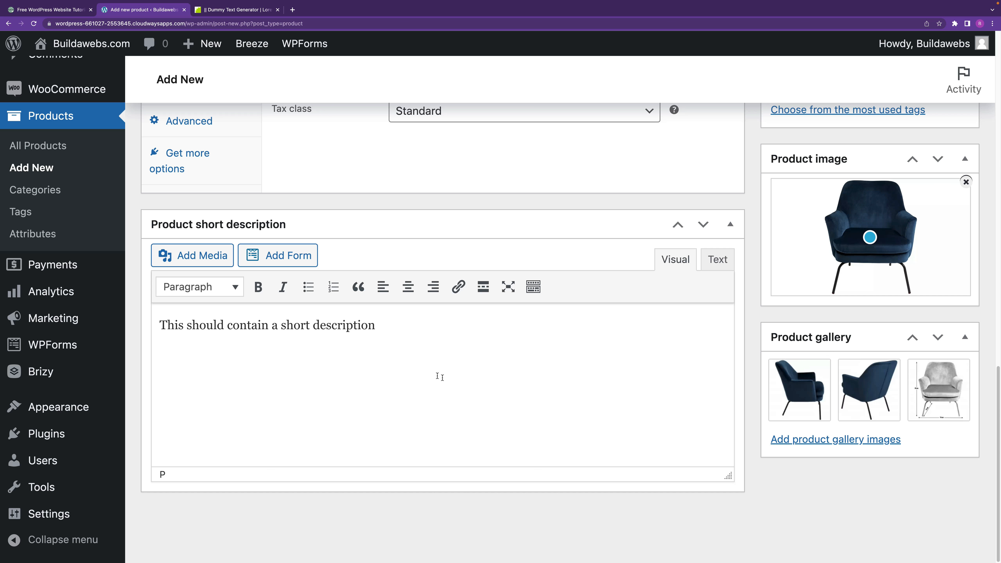
scroll(437, 376, up, 7)
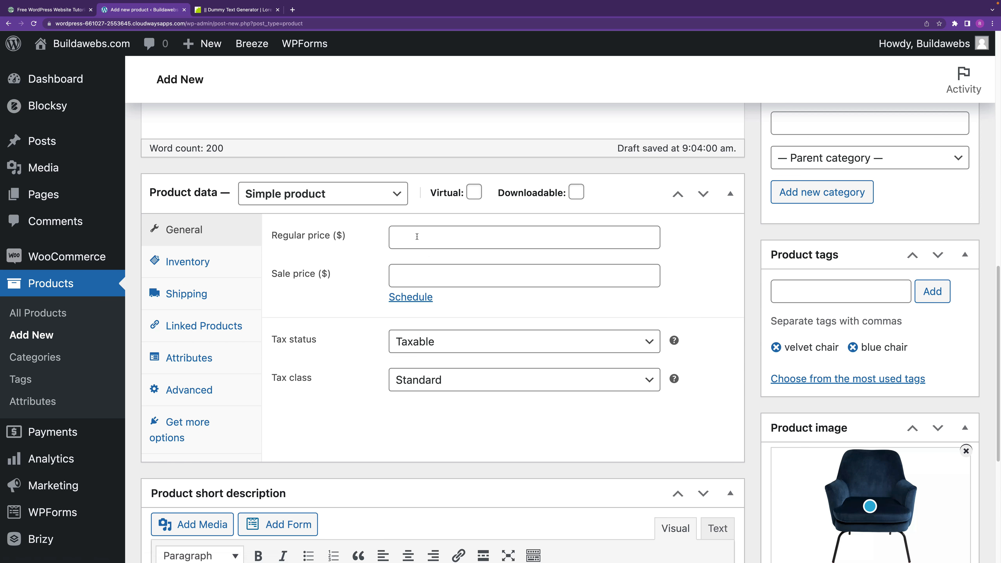
- Set the regular price to 70 and the sale price to 60
click(416, 236)
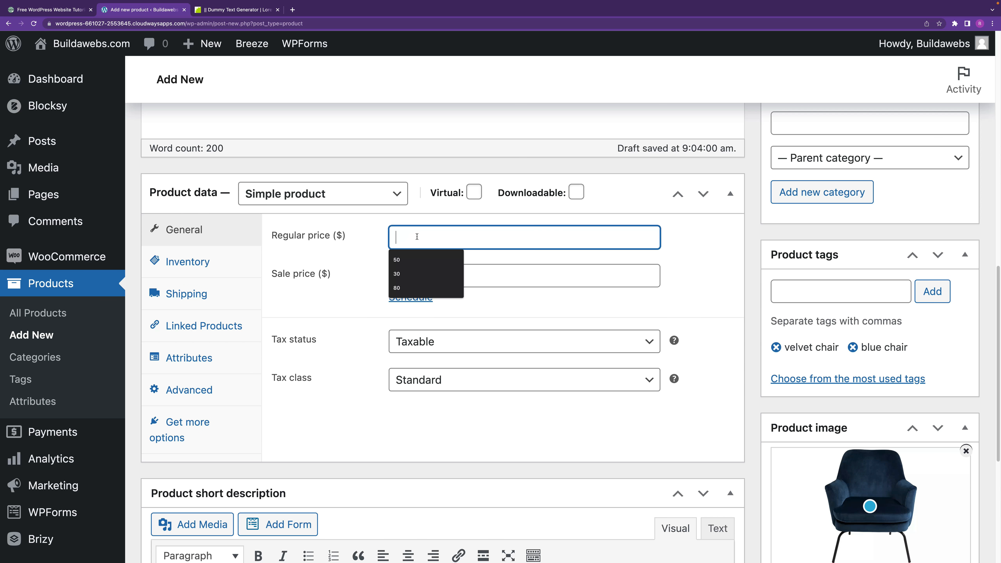
text(70)
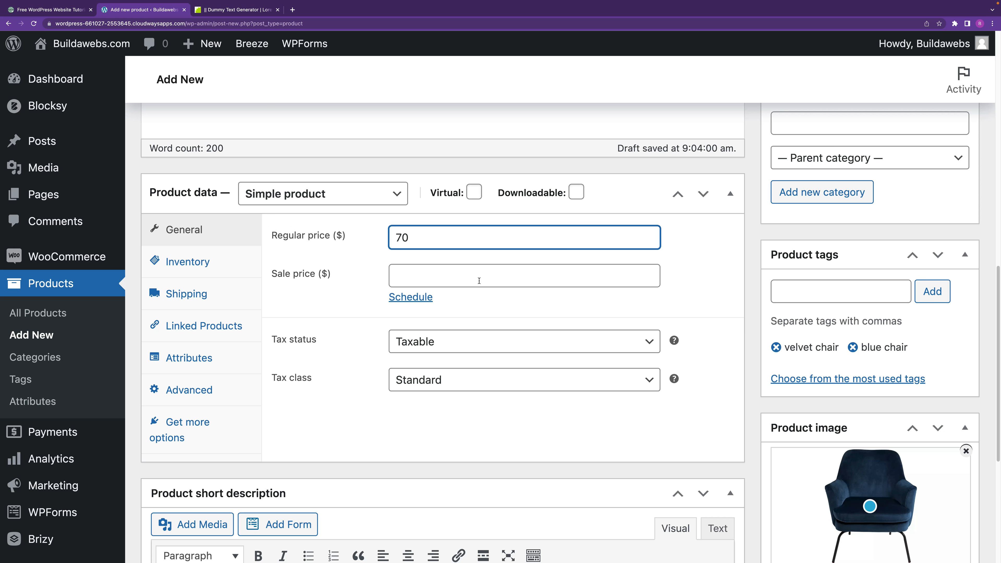
click(473, 278)
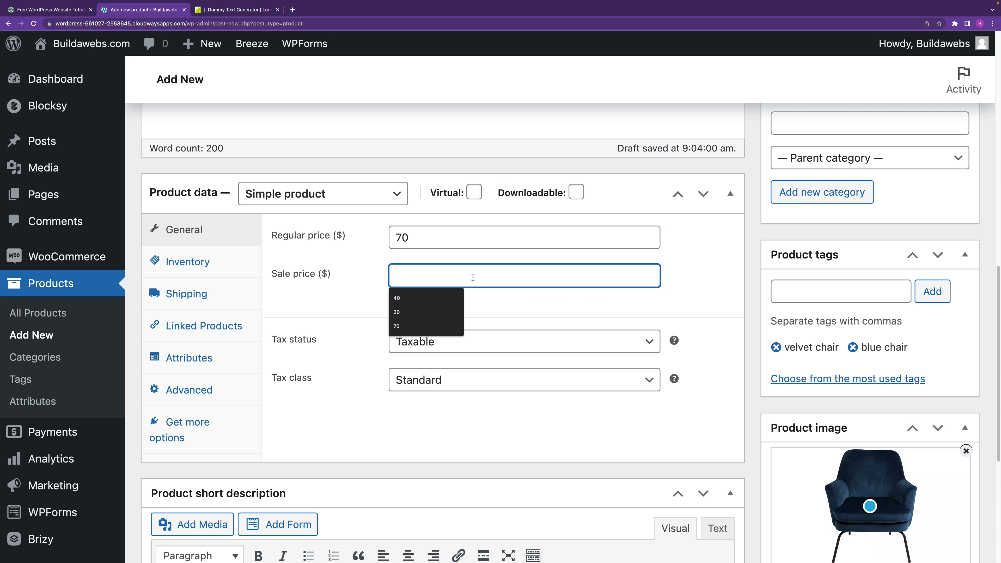
text(60)
click(710, 284)
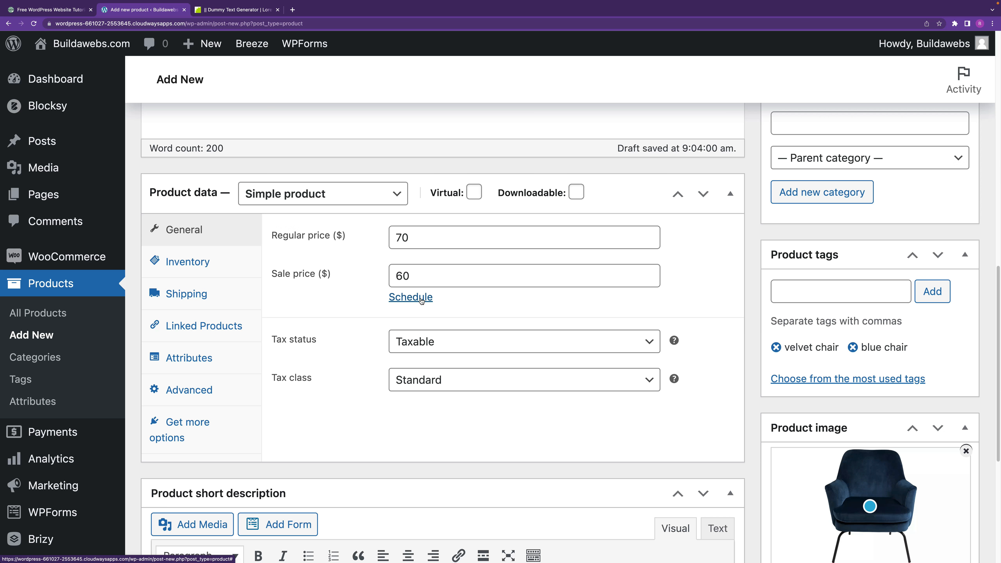
- Schedule the sale price to run from 2022-04-25 to 2022-04-30
click(421, 301)
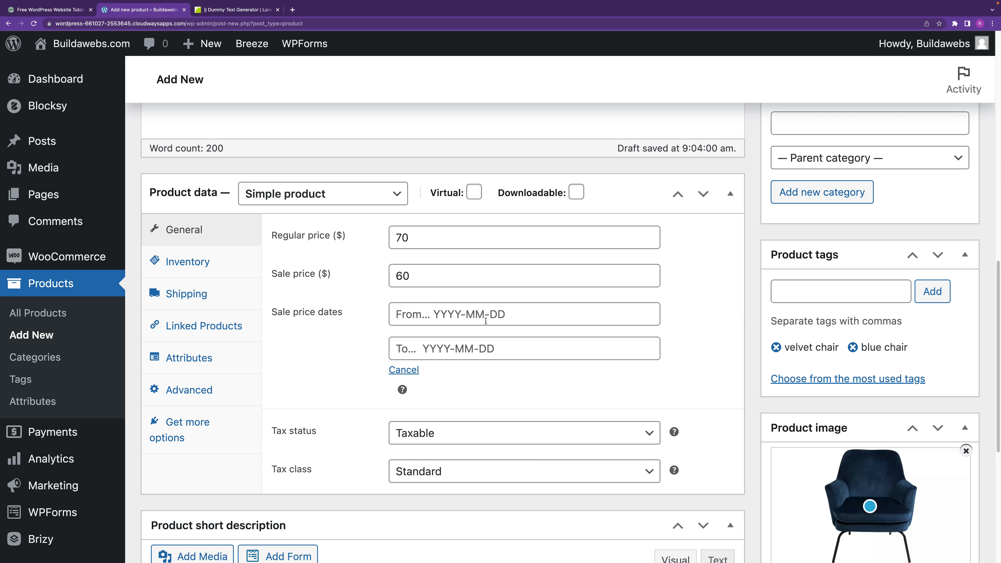
click(485, 316)
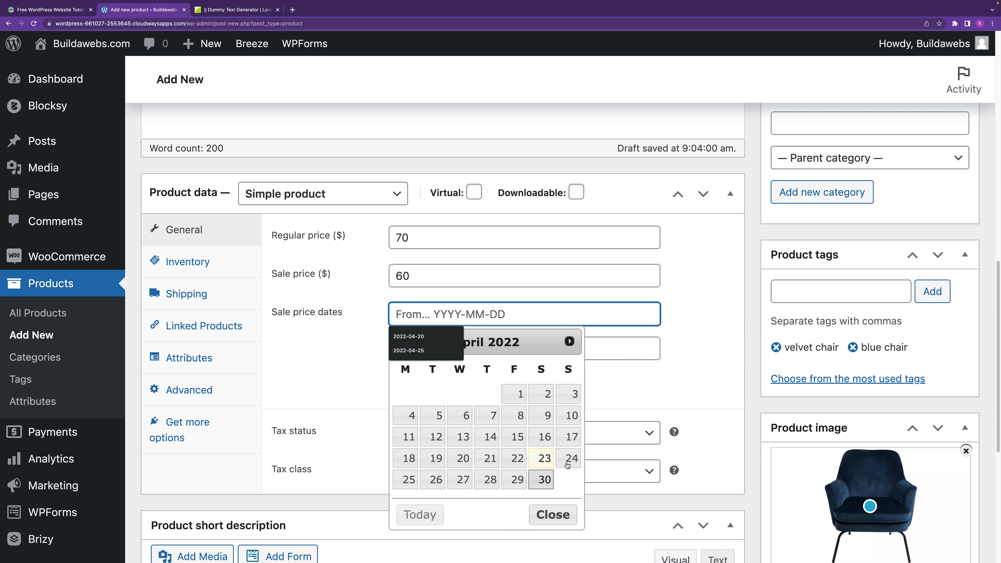
click(415, 482)
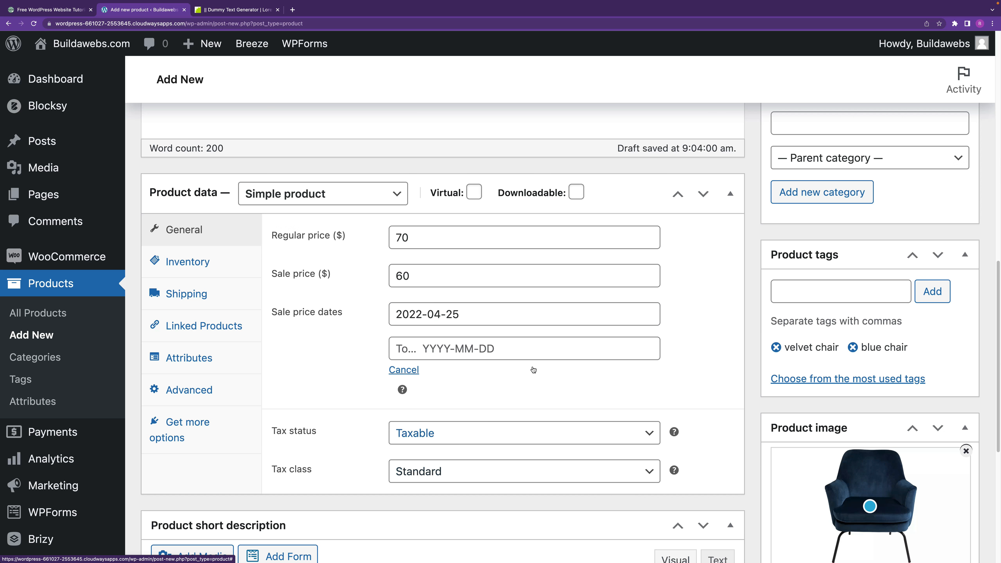
click(517, 355)
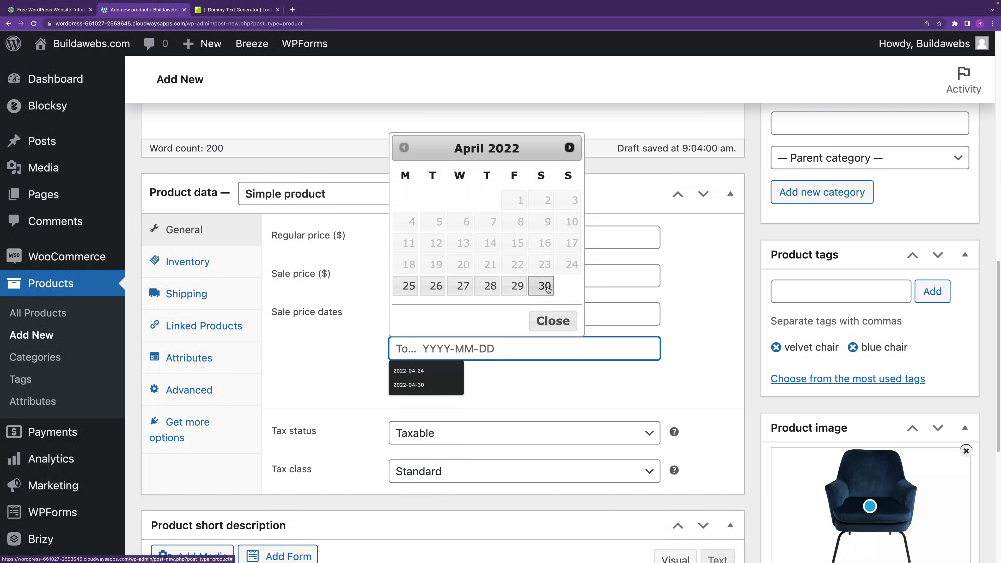
click(545, 286)
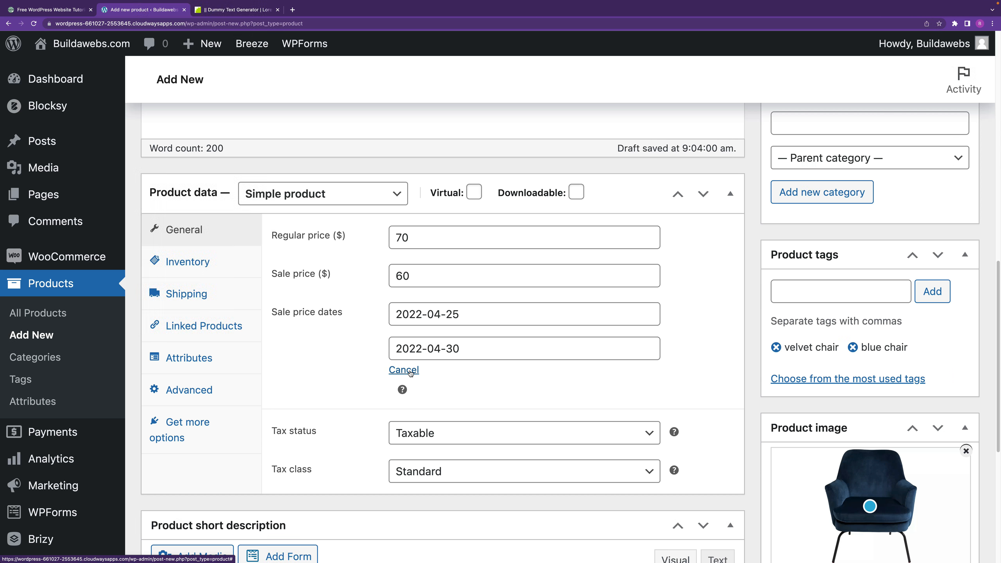
scroll(477, 400, down, 2)
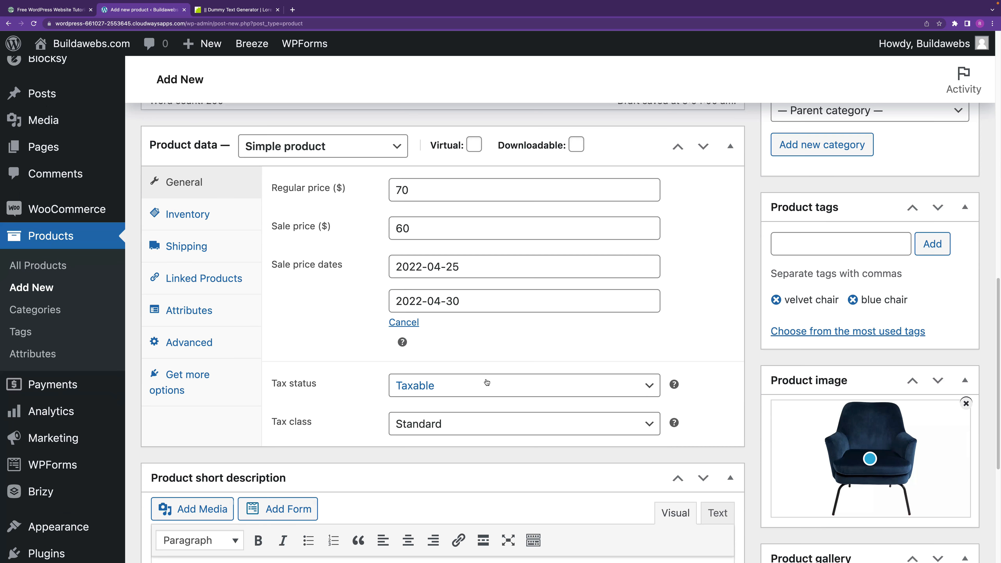
click(458, 389)
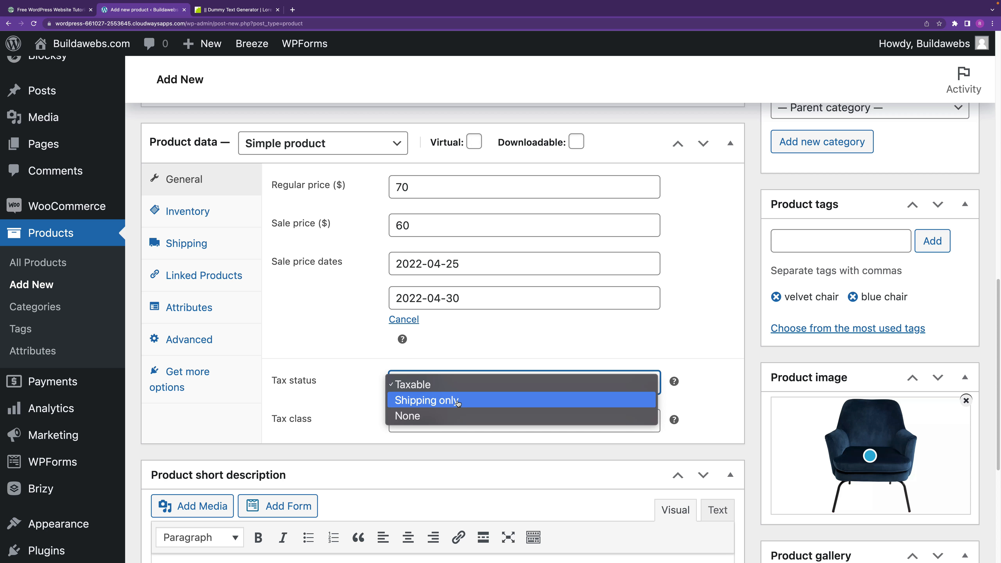
click(487, 353)
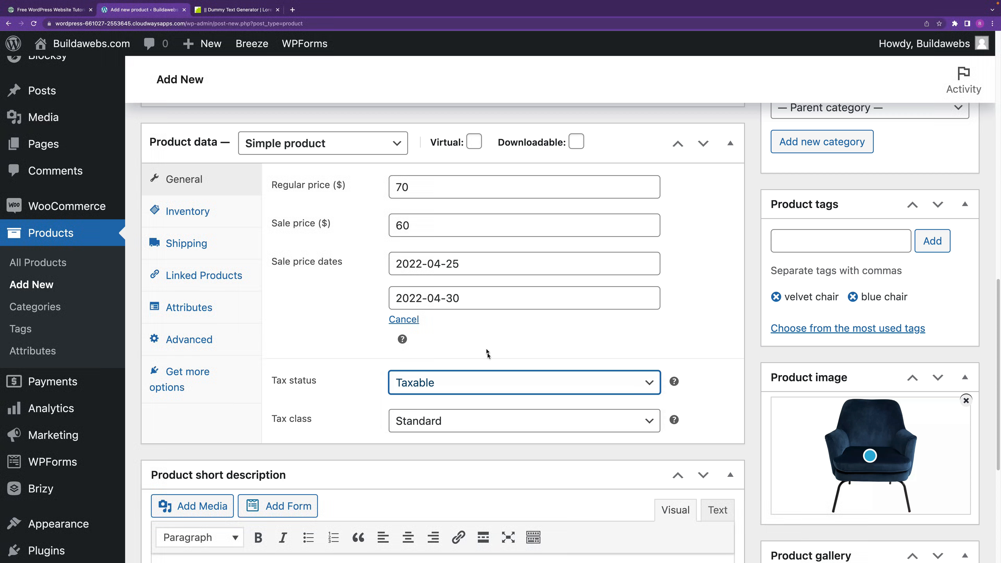
scroll(521, 405, down, 1)
click(477, 418)
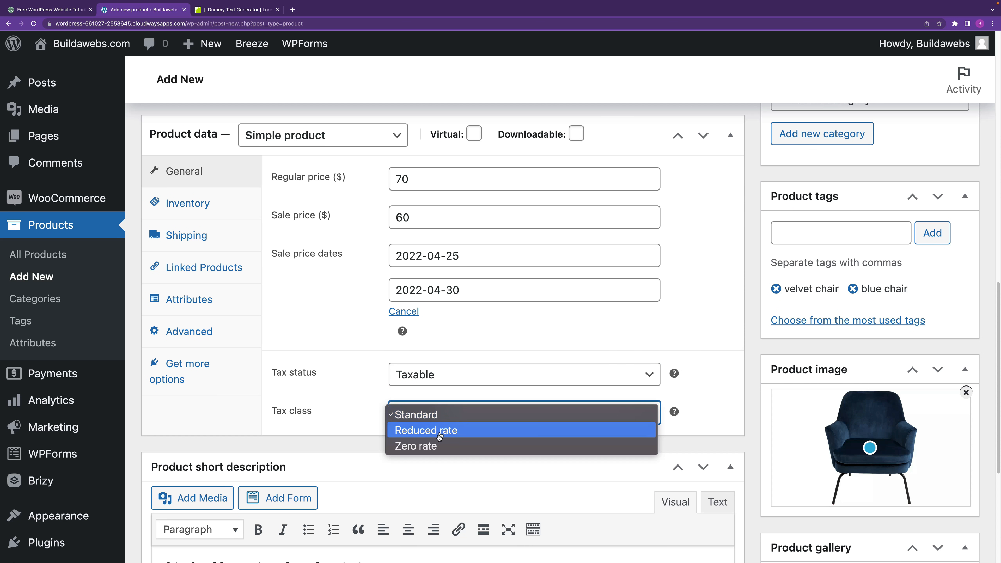
click(437, 417)
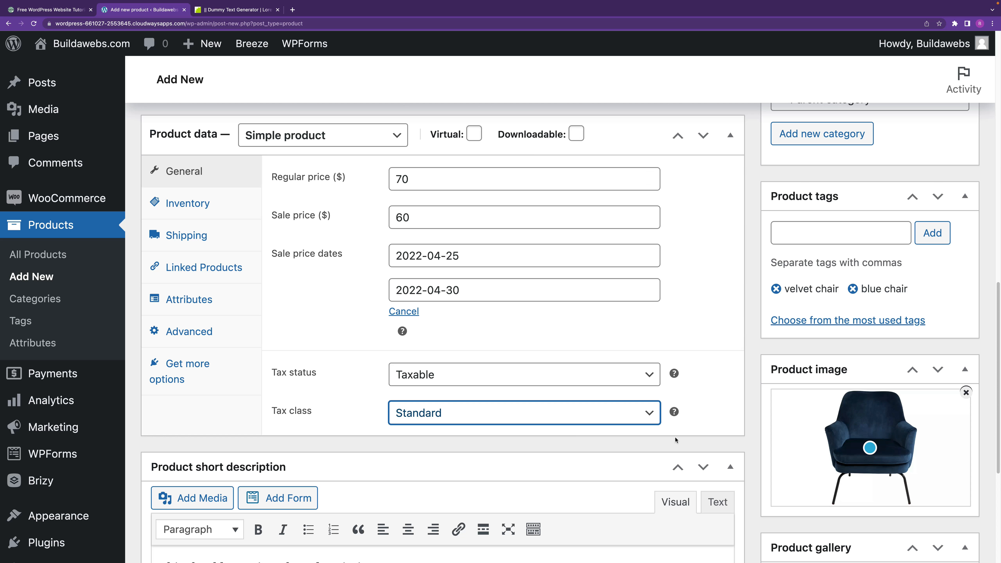
mouse_move(674, 411)
scroll(693, 411, down, 1)
scroll(683, 423, down, 2)
scroll(682, 425, up, 2)
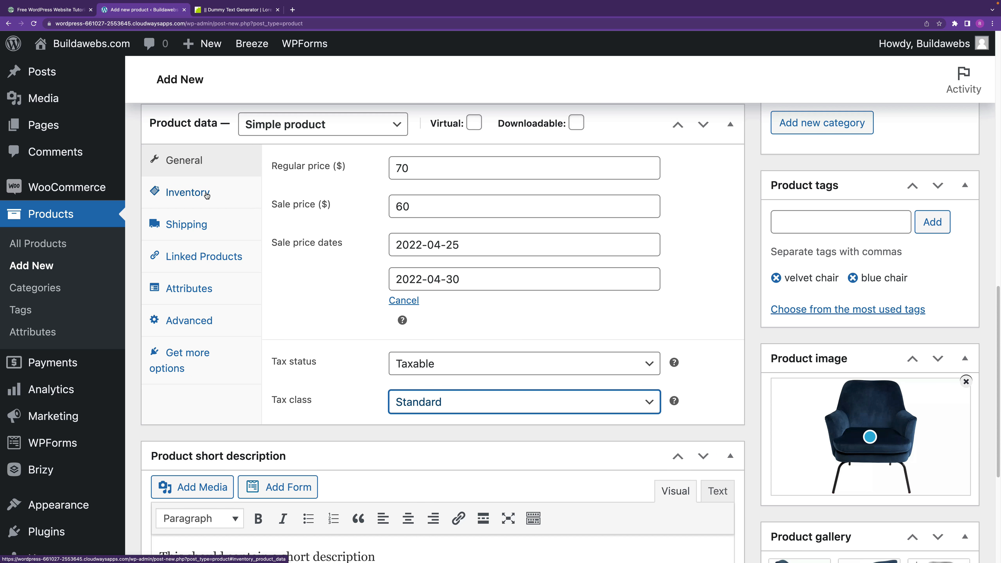
click(472, 124)
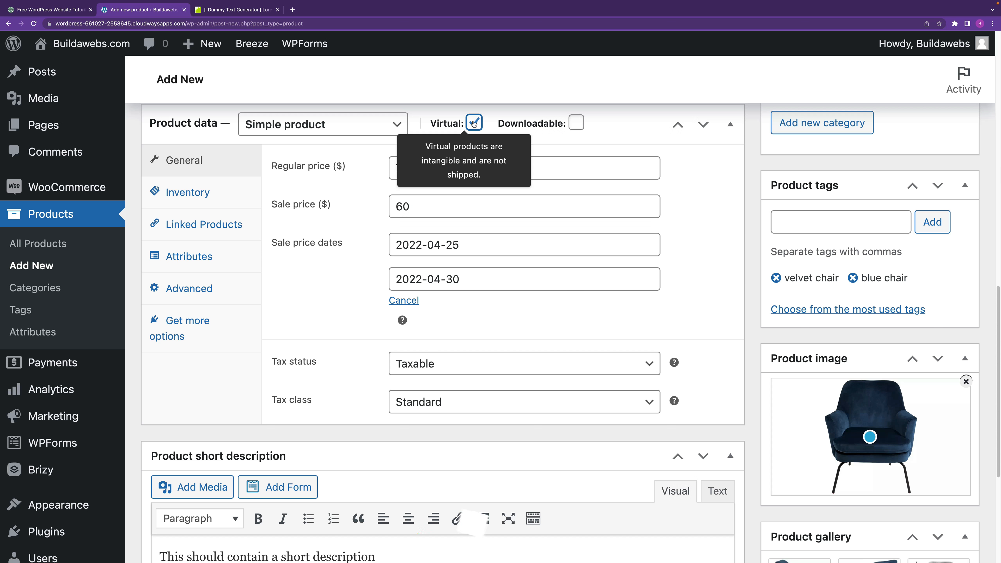
click(474, 124)
click(474, 124)
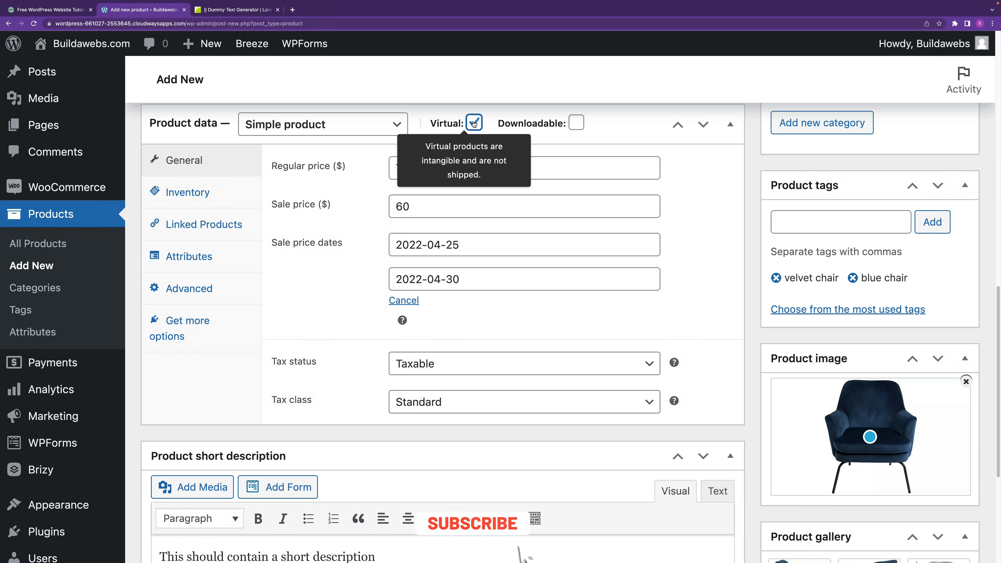
click(578, 125)
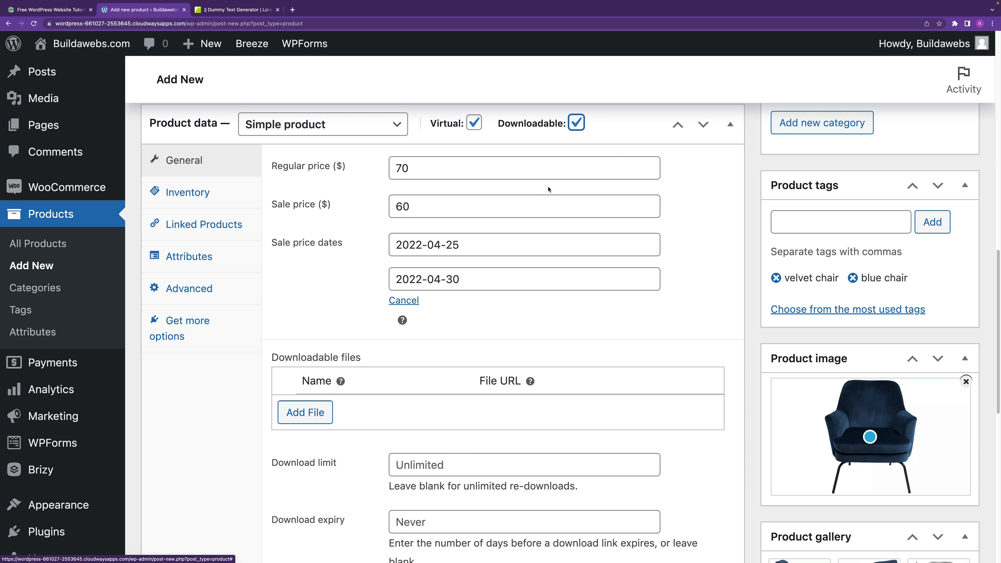
click(576, 124)
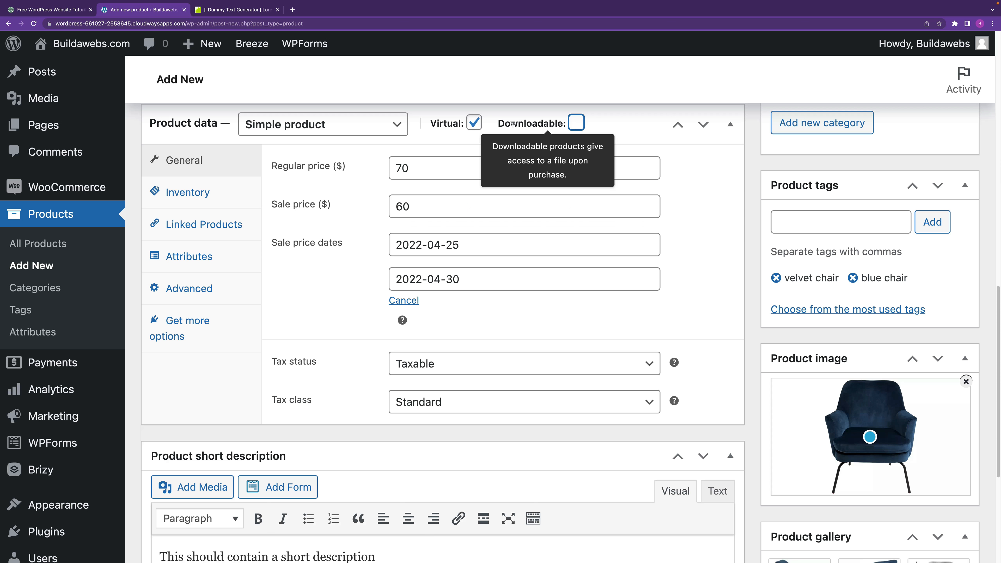
click(475, 124)
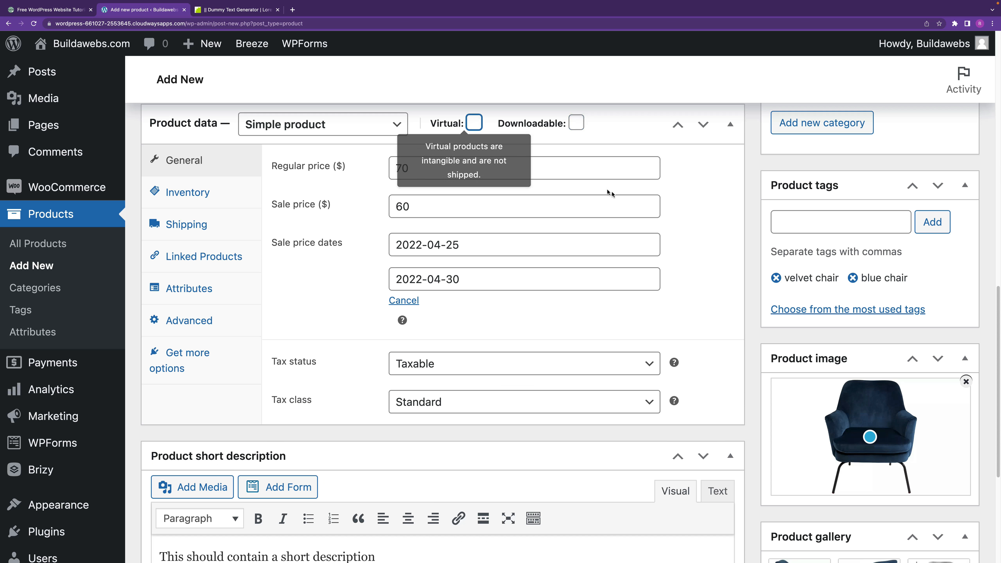
- On the Inventory tab, give the chair SKU 123456 and manage stock at 10 units
click(206, 192)
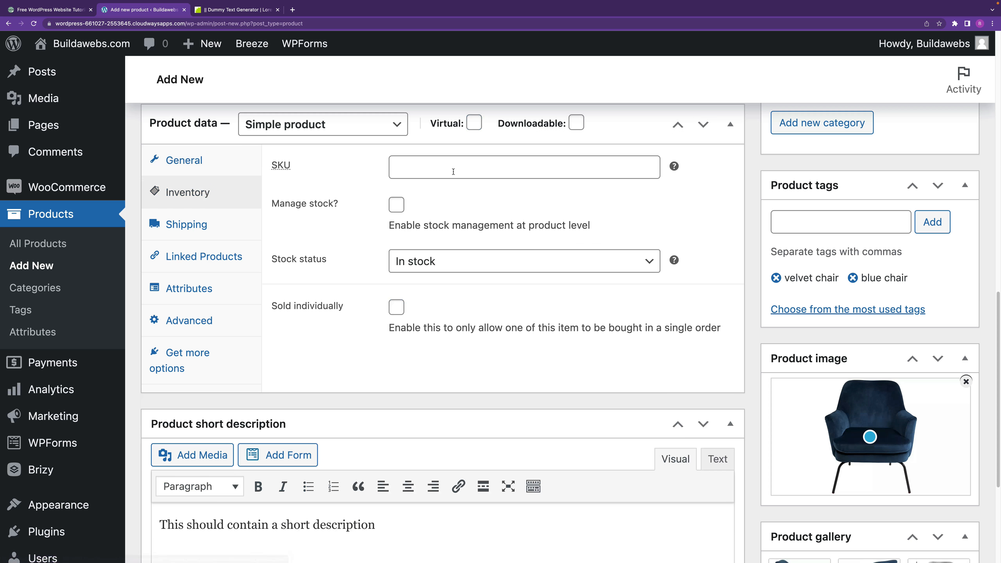
click(444, 168)
click(433, 190)
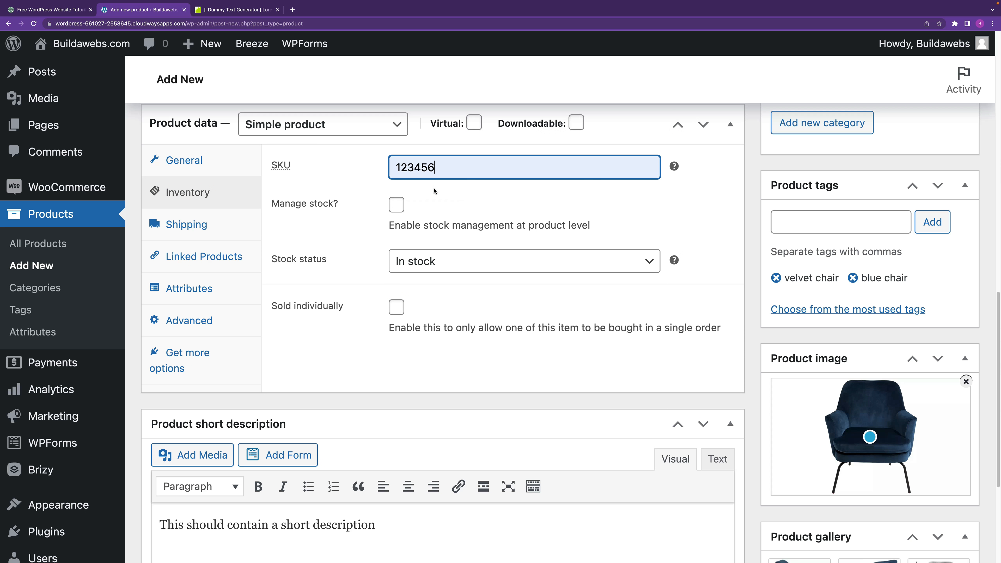
mouse_move(675, 167)
click(396, 205)
key(Tab)
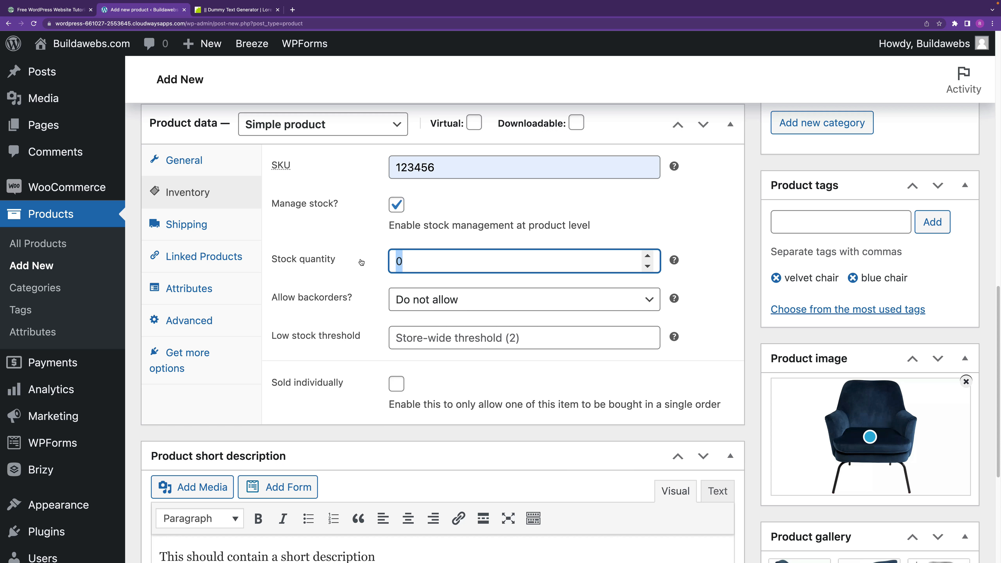
text(10)
click(712, 247)
- Allow backorders with customer notice, set low-stock threshold 5, and mark it sold individually
click(490, 303)
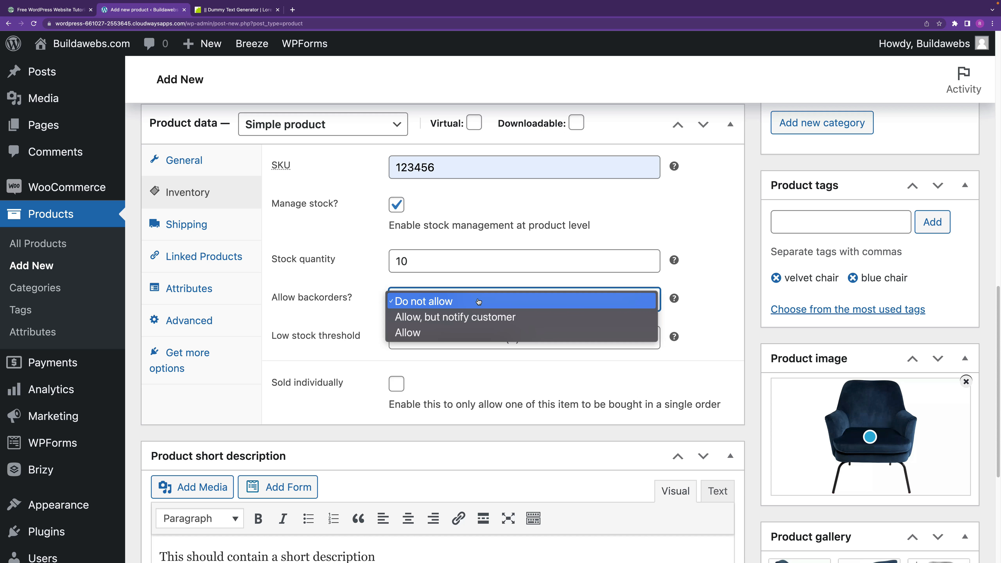
click(476, 319)
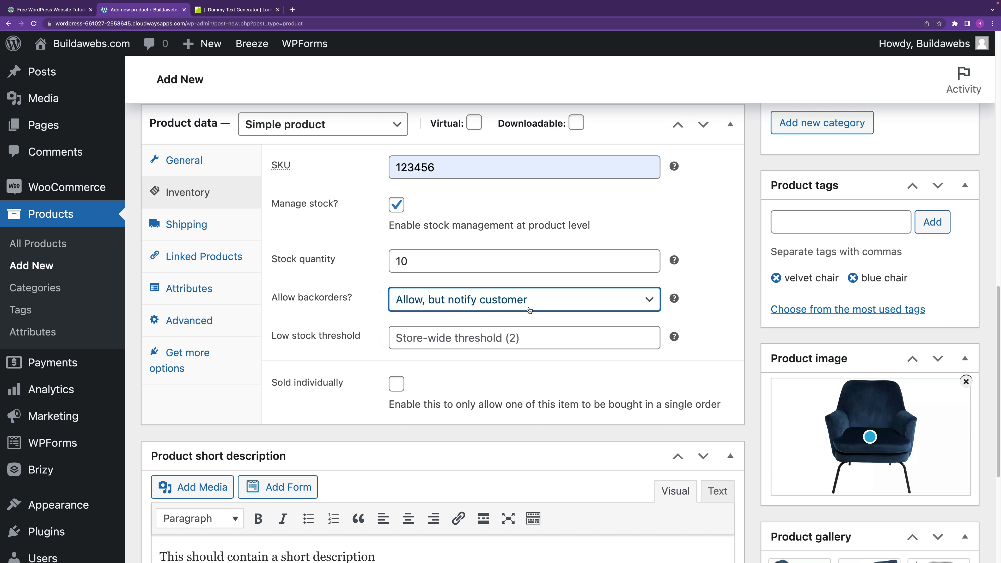
click(504, 339)
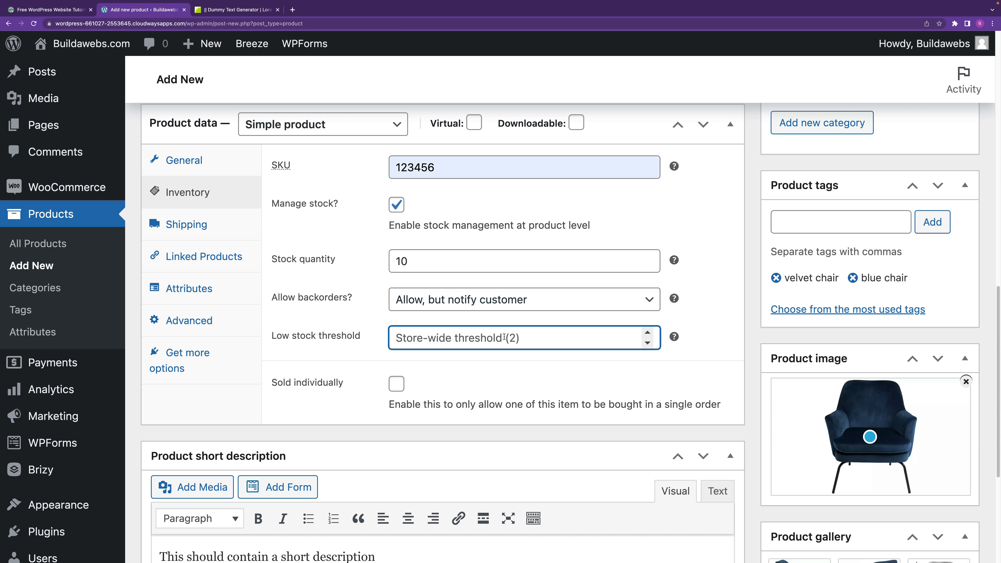
click(649, 335)
click(649, 335)
click(648, 335)
click(648, 334)
click(650, 336)
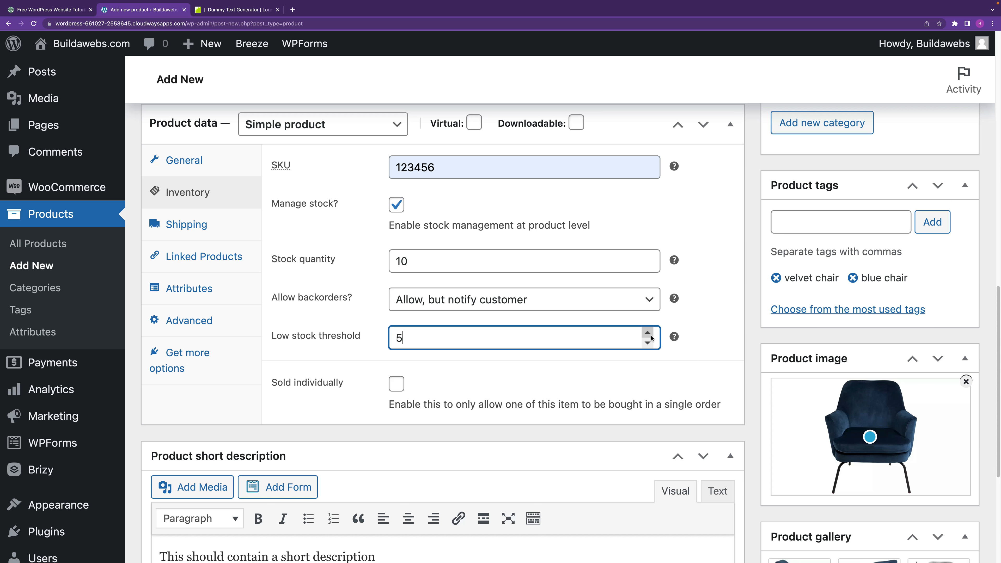
click(709, 338)
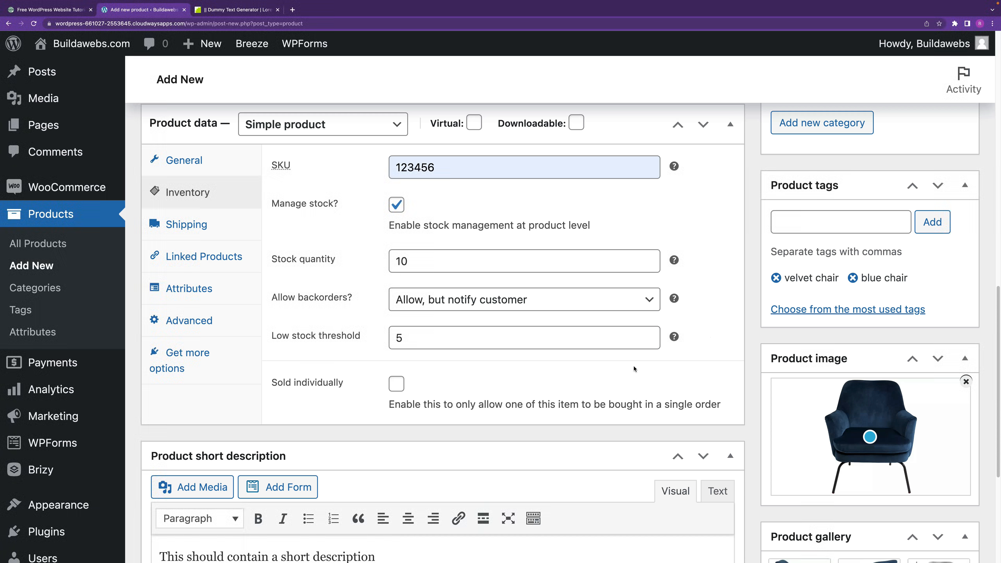
scroll(624, 370, down, 1)
mouse_move(674, 334)
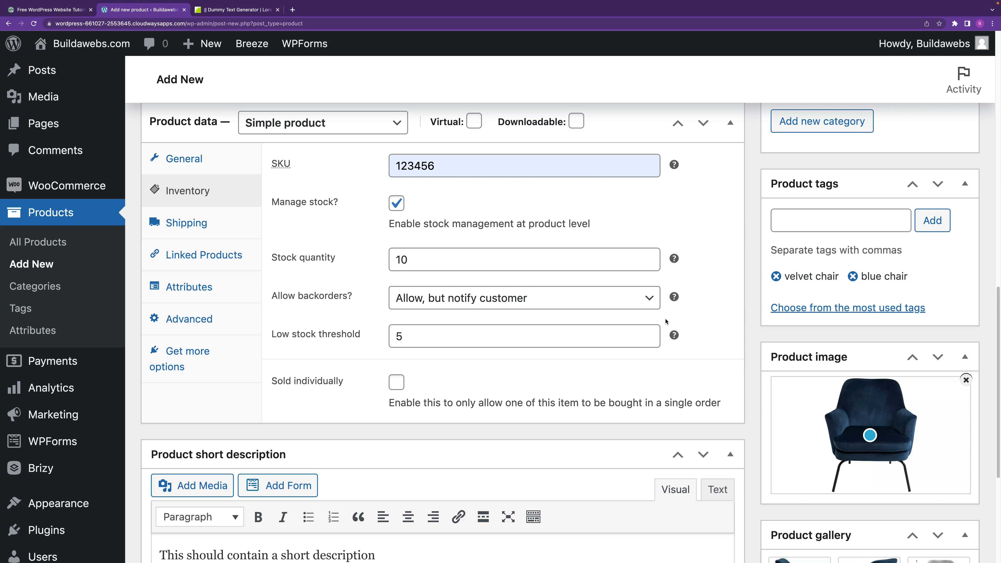
click(399, 386)
- Remove the one-per-order limit and enter a 17 kg shipping weight
click(397, 385)
click(211, 228)
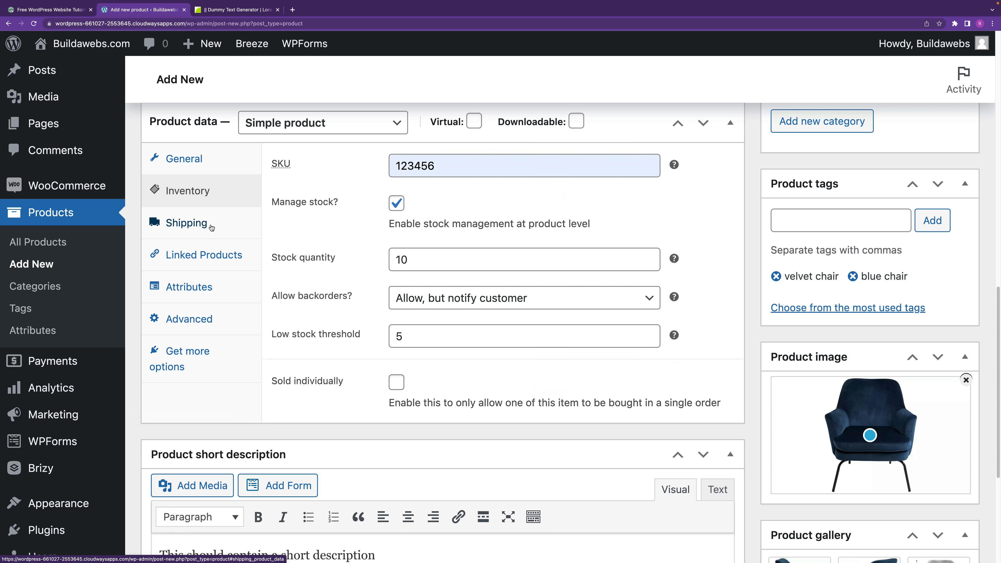
click(427, 165)
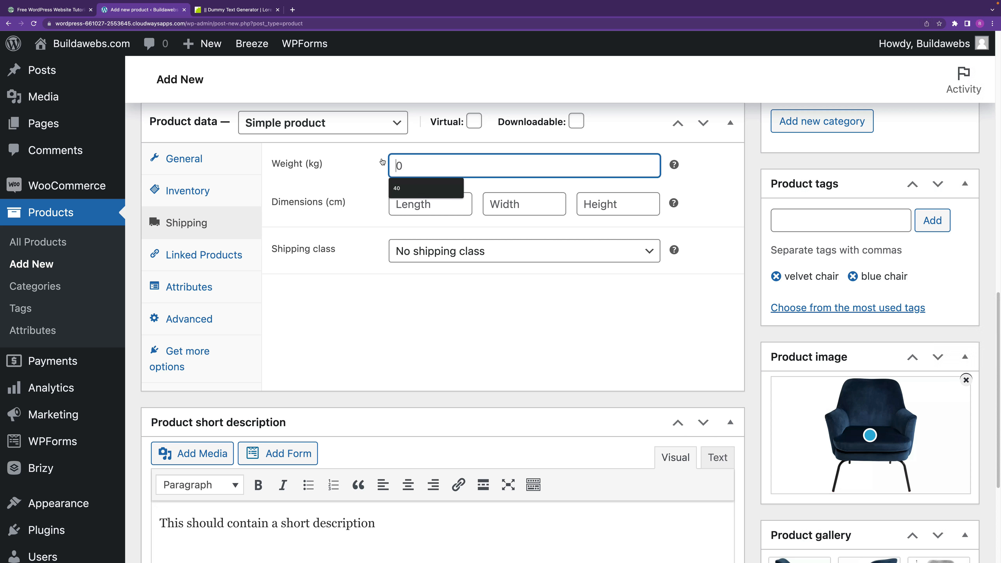
text(17)
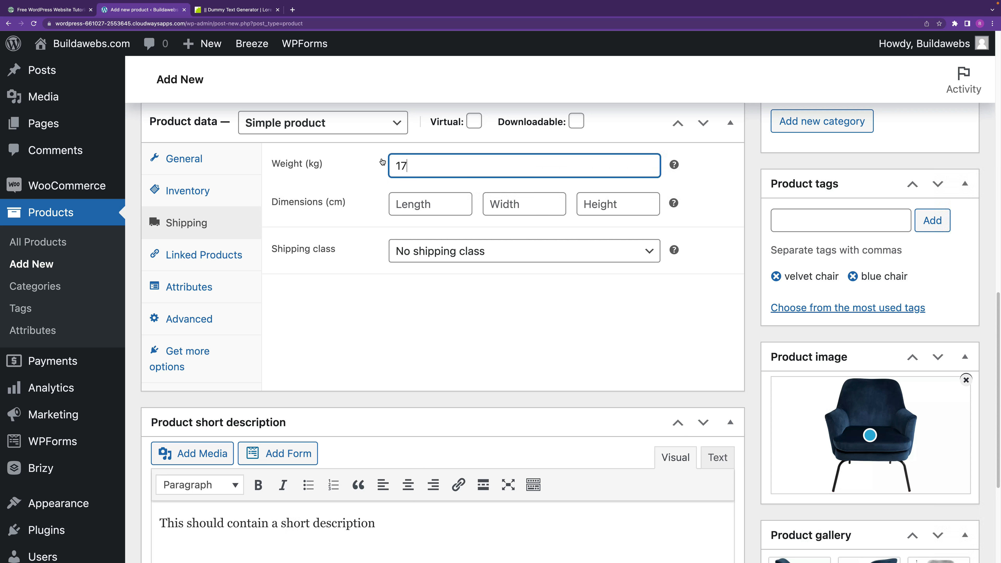
- Enter dimensions 74 × 73 × 83 cm and bring up the Linked Products settings
click(422, 209)
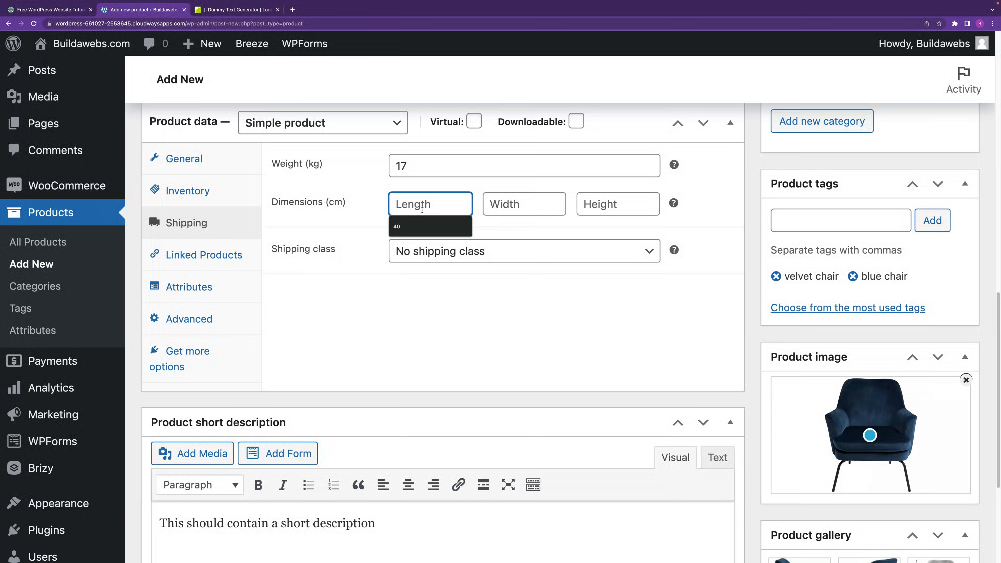
text(74)
key(Tab)
text(73)
key(Tab)
text(83)
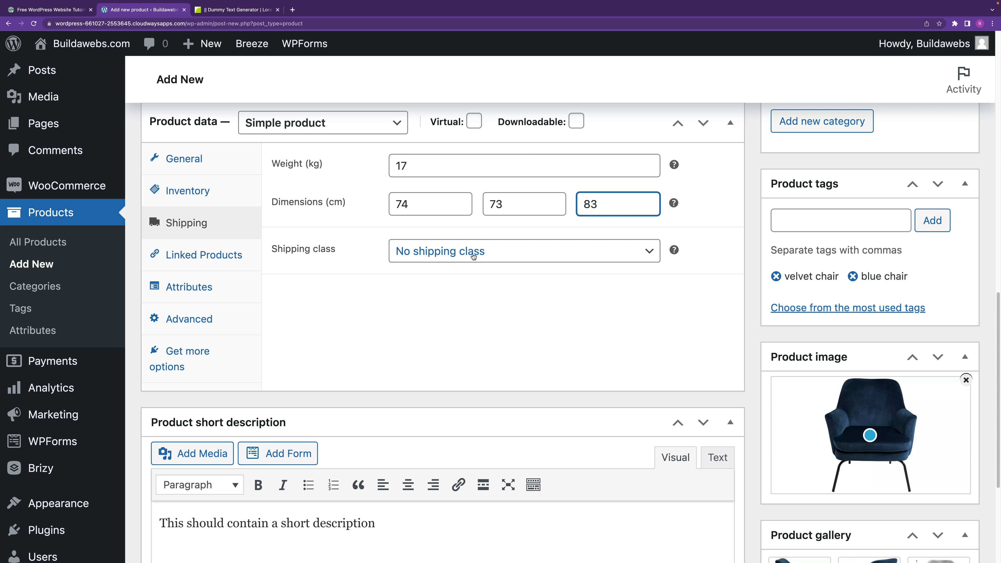
click(242, 257)
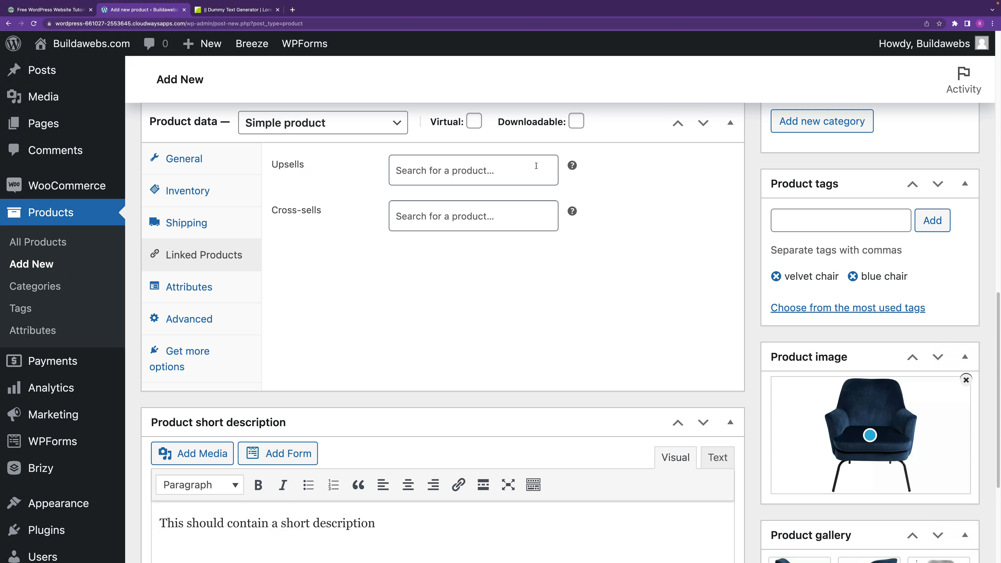
- Search 'chair' in Upsells and add Modern chair as an upsell
click(468, 171)
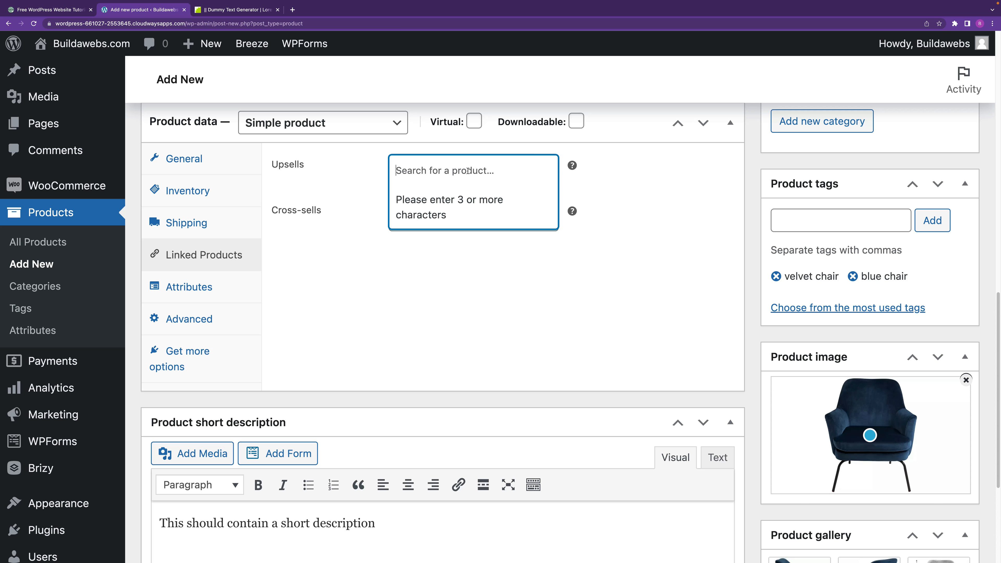
text(chair)
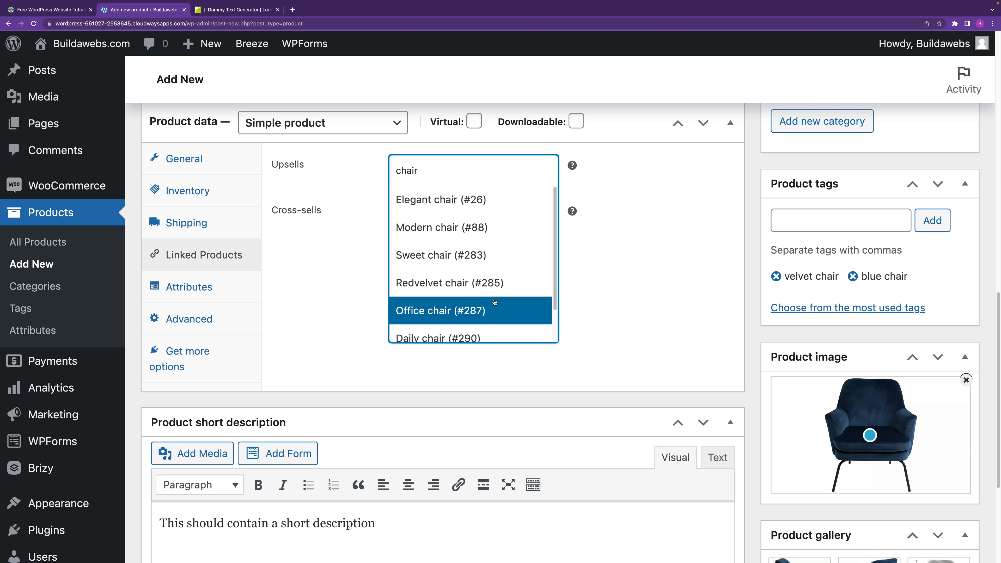
click(467, 224)
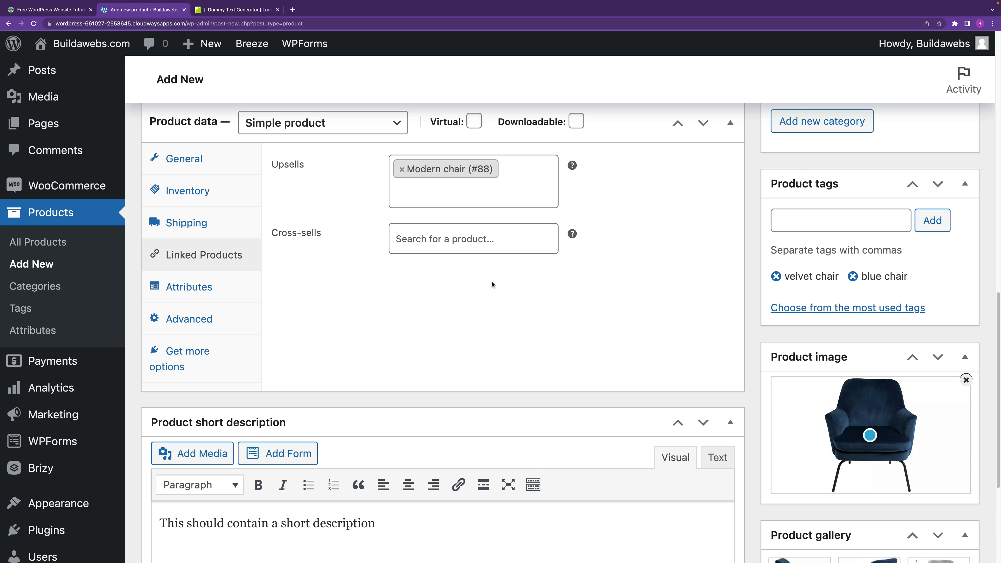
- Search 'sofa' in Cross-sells and add Simple Sofa and Modern Sofa
click(460, 245)
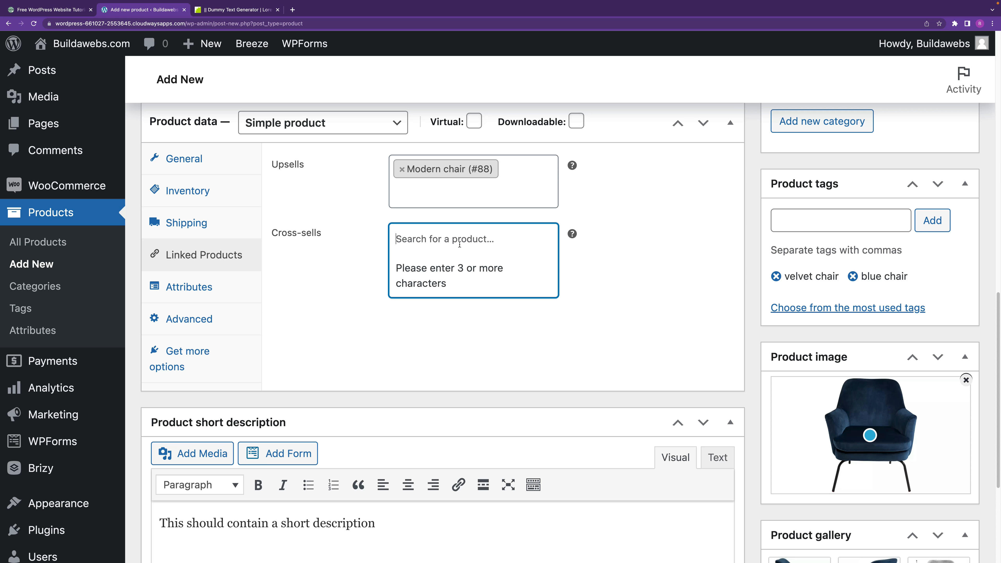
text(sofas)
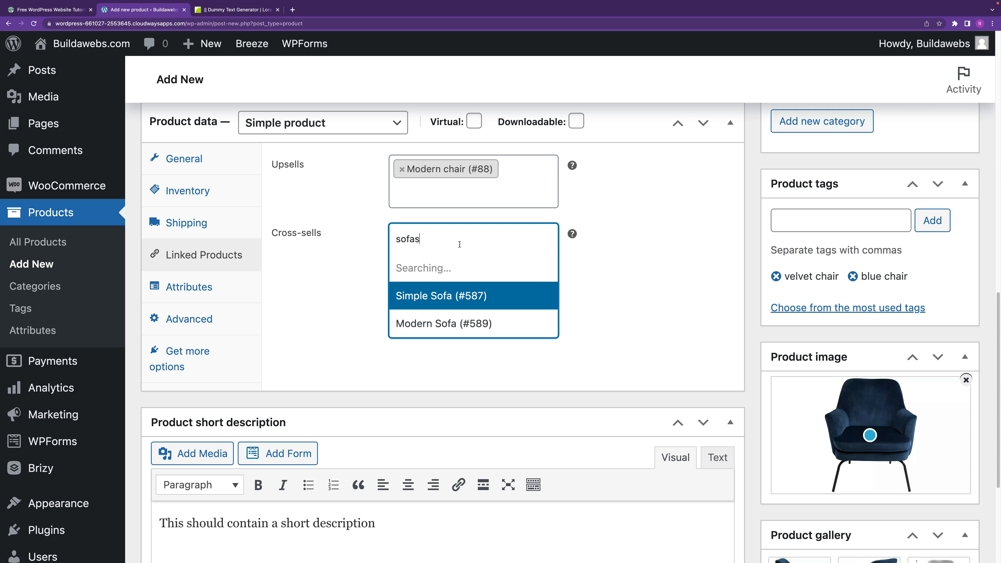
key(BackSpace)
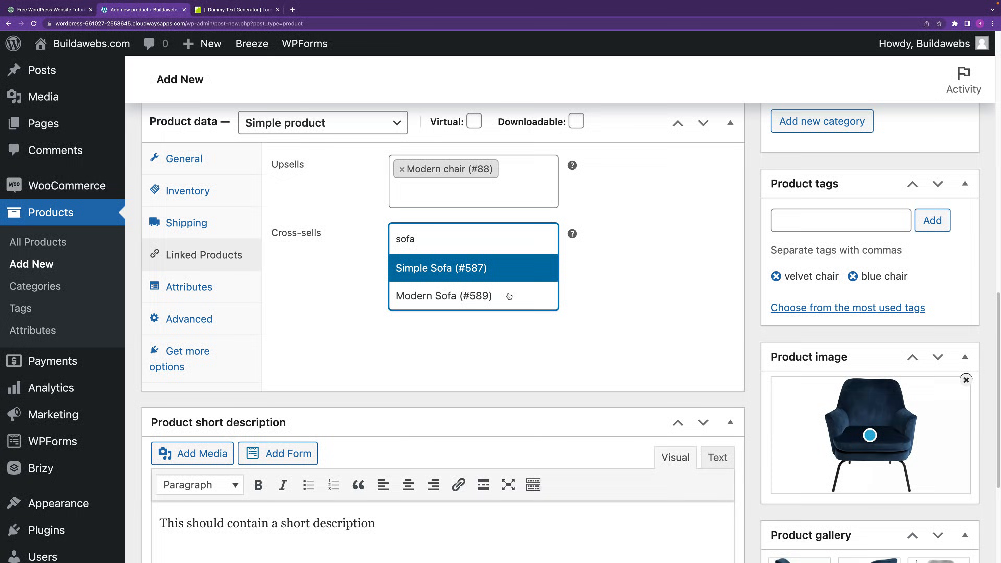
click(455, 269)
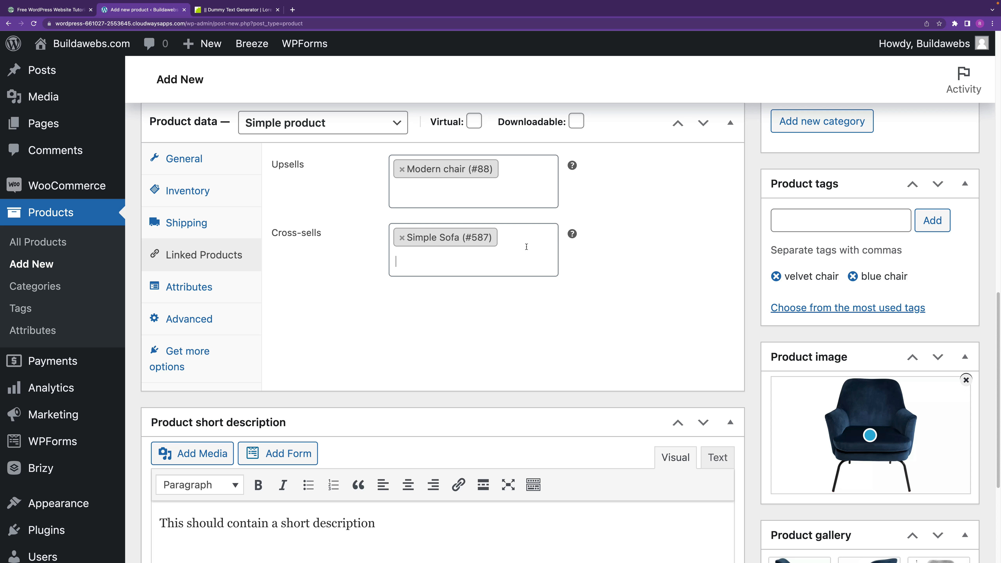
text(sofa)
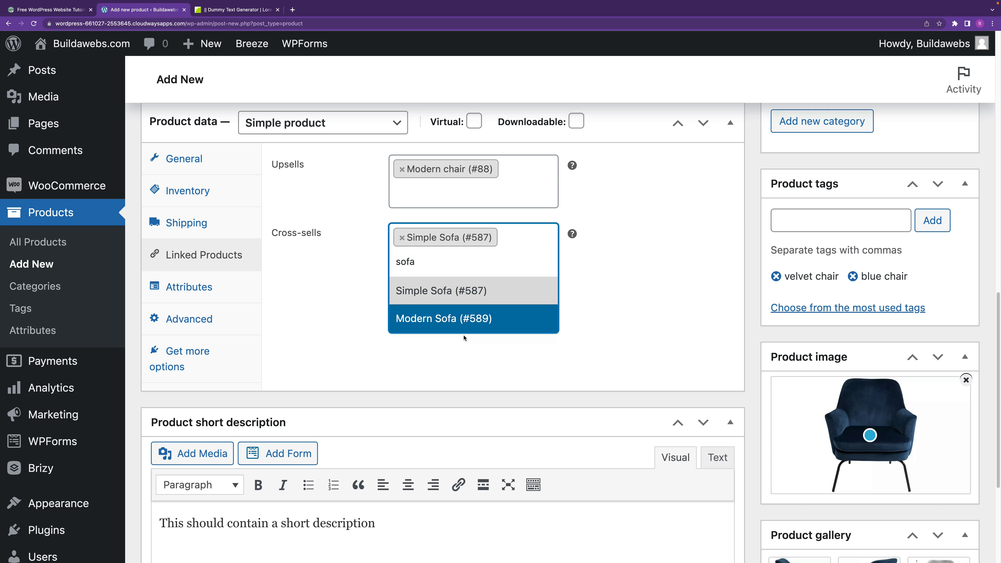
click(466, 326)
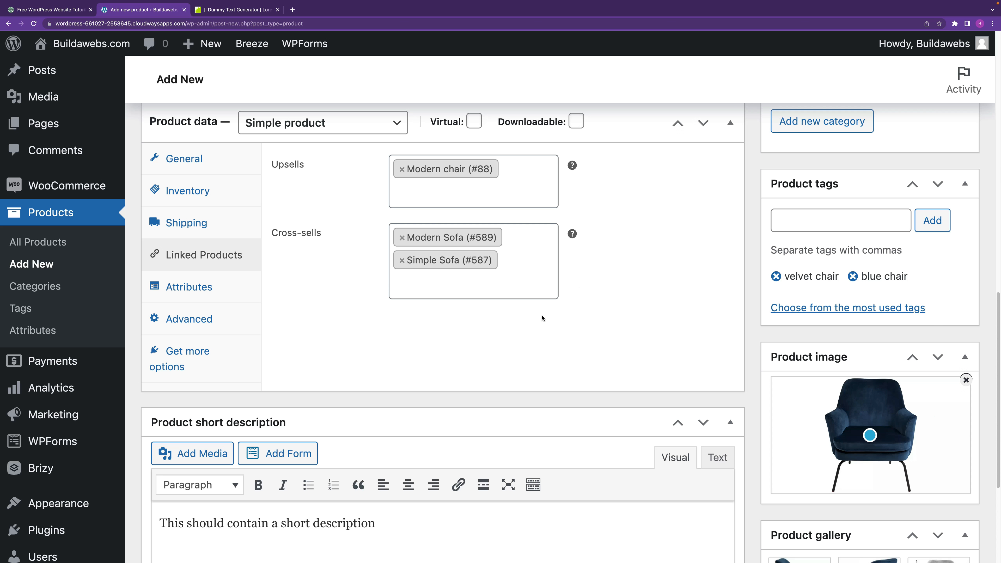
- Scroll to the Publish box and click Publish for the Velvet Accent Chair
scroll(552, 391, down, 2)
scroll(541, 380, up, 5)
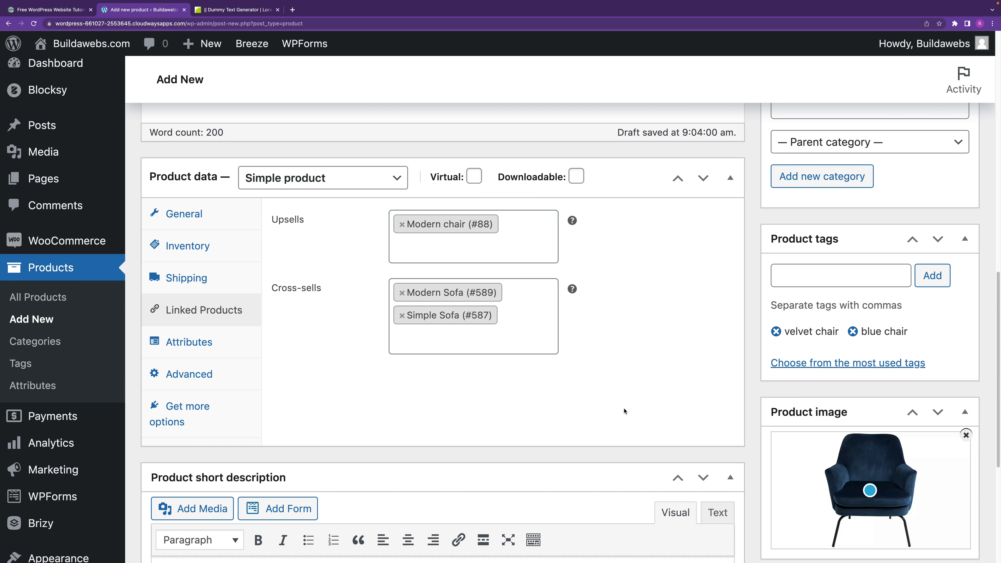
scroll(623, 410, up, 5)
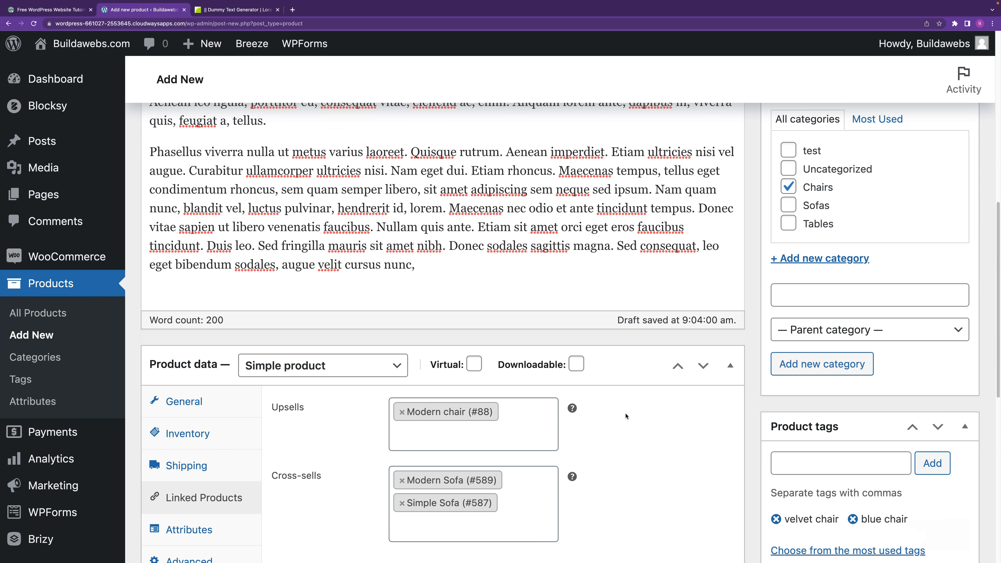
scroll(626, 411, down, 4)
scroll(627, 418, up, 9)
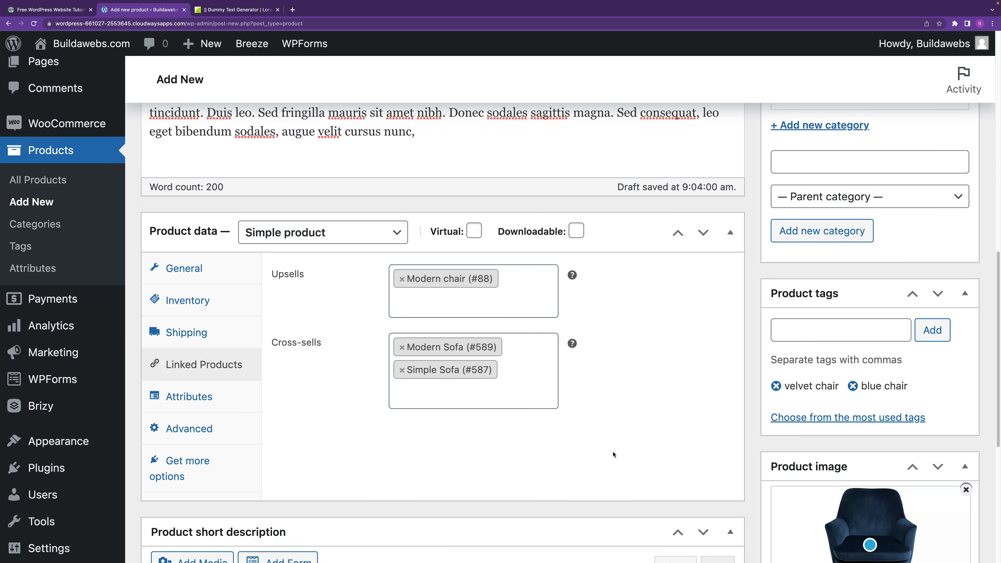
scroll(618, 461, up, 8)
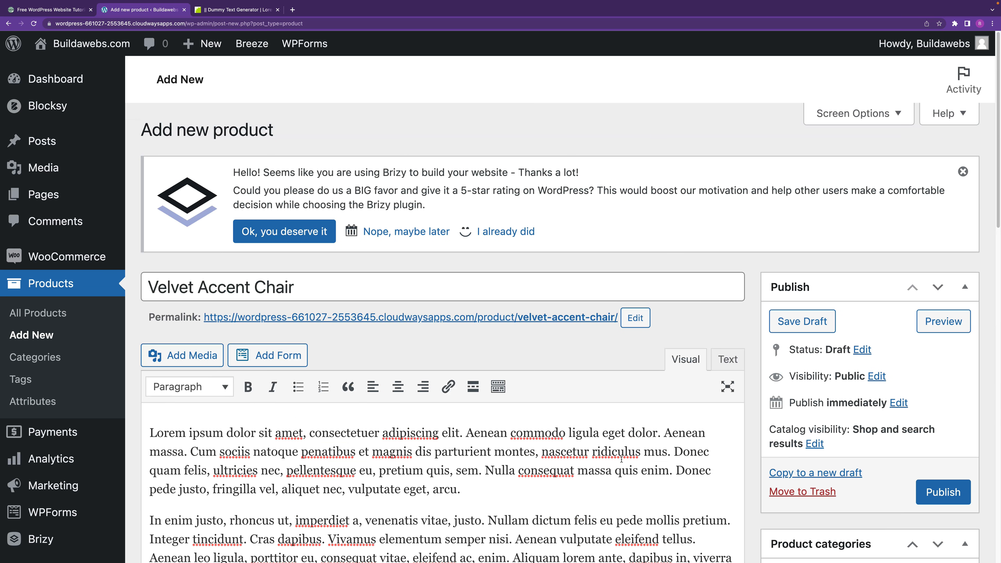
scroll(876, 433, down, 1)
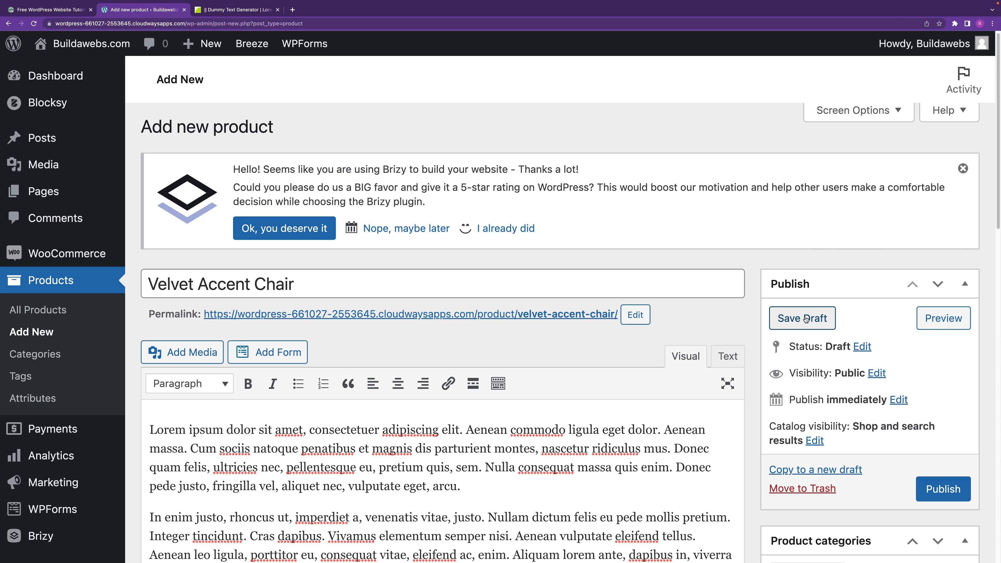
click(946, 495)
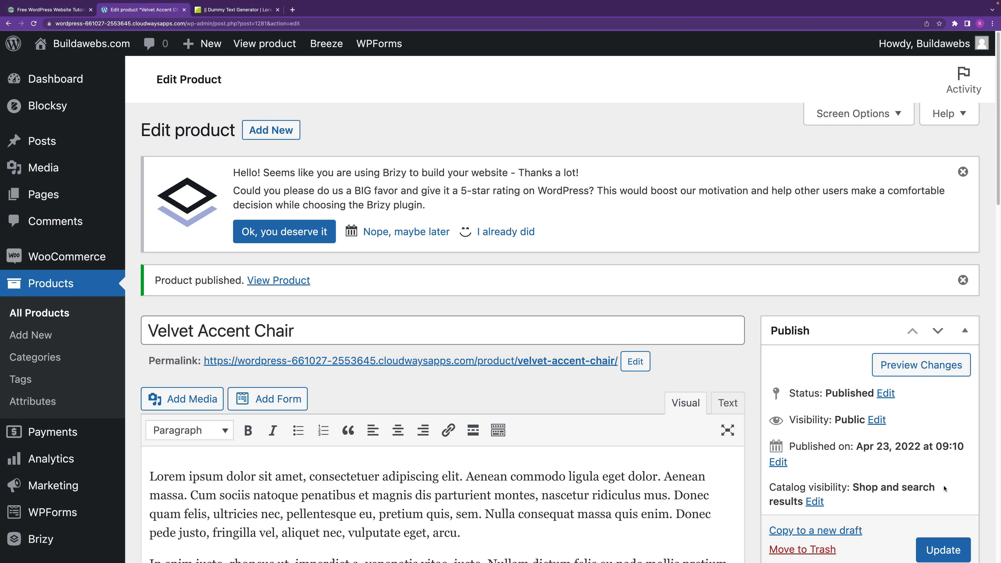
- Preview the product page and browse the side, back and front gallery images
click(924, 367)
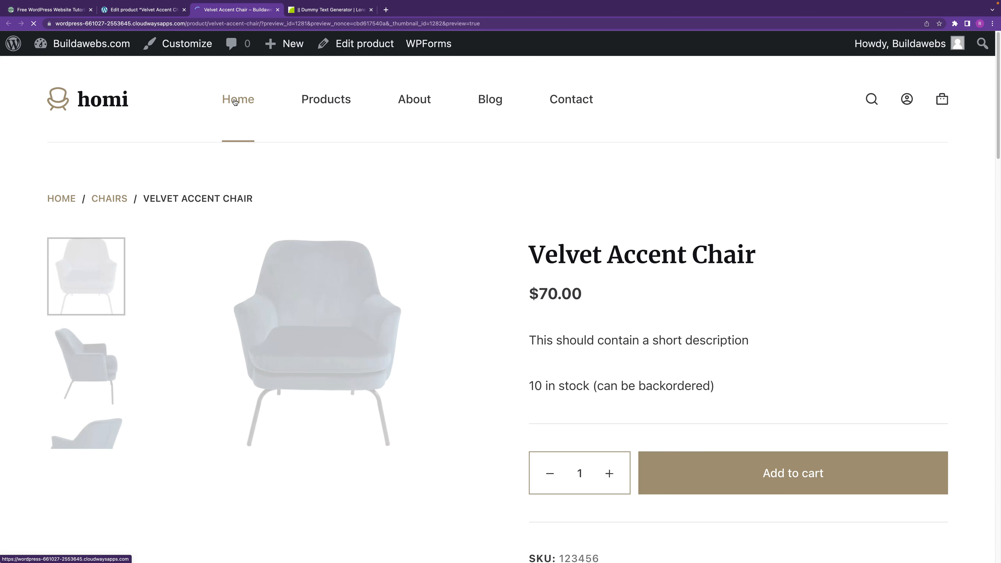
click(94, 362)
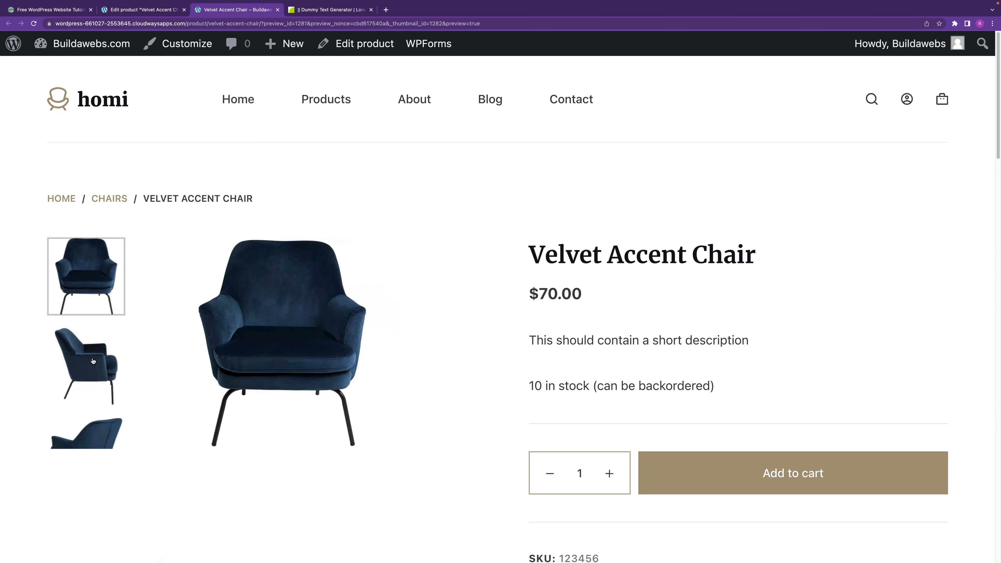
click(79, 427)
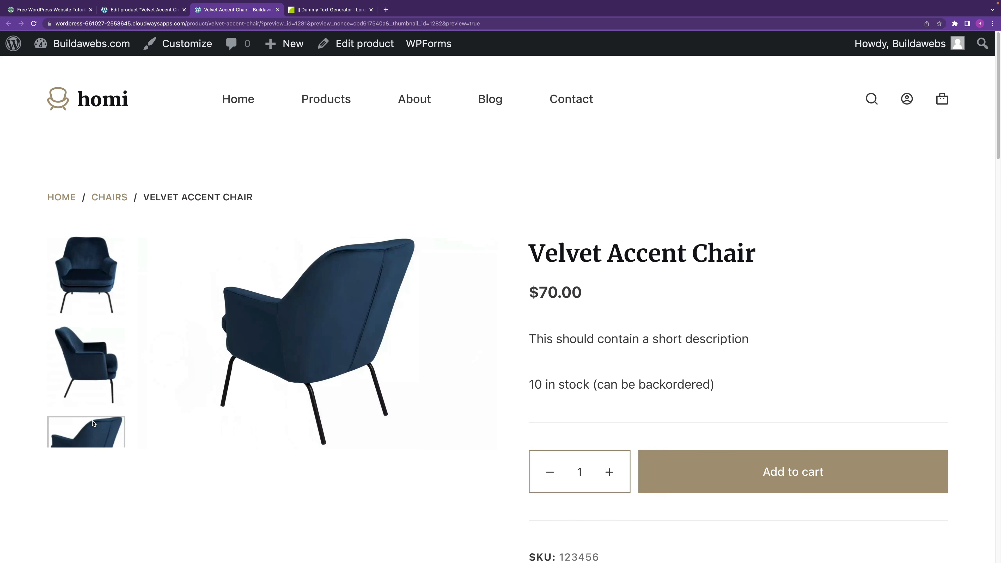
scroll(127, 340, down, 3)
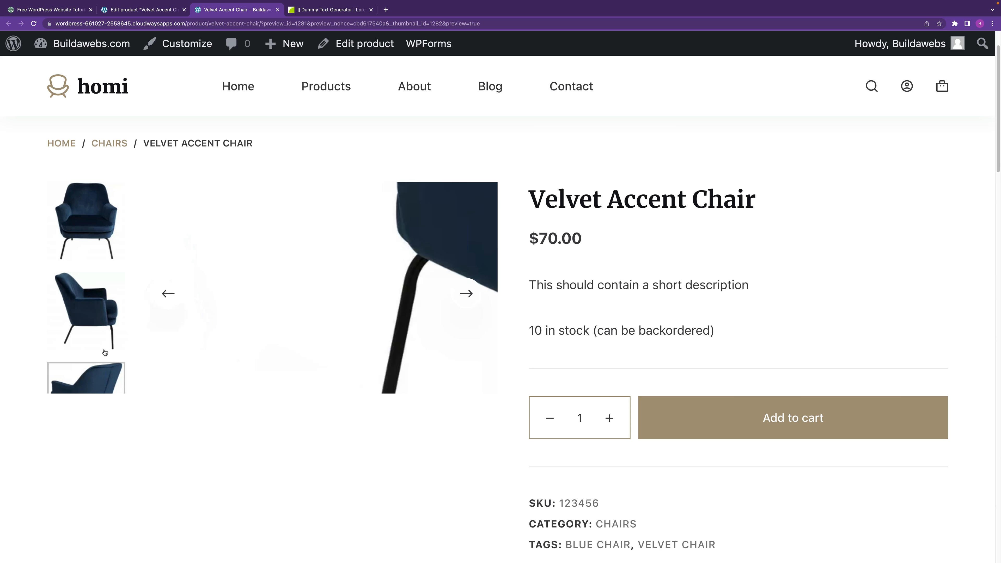
click(466, 293)
click(466, 294)
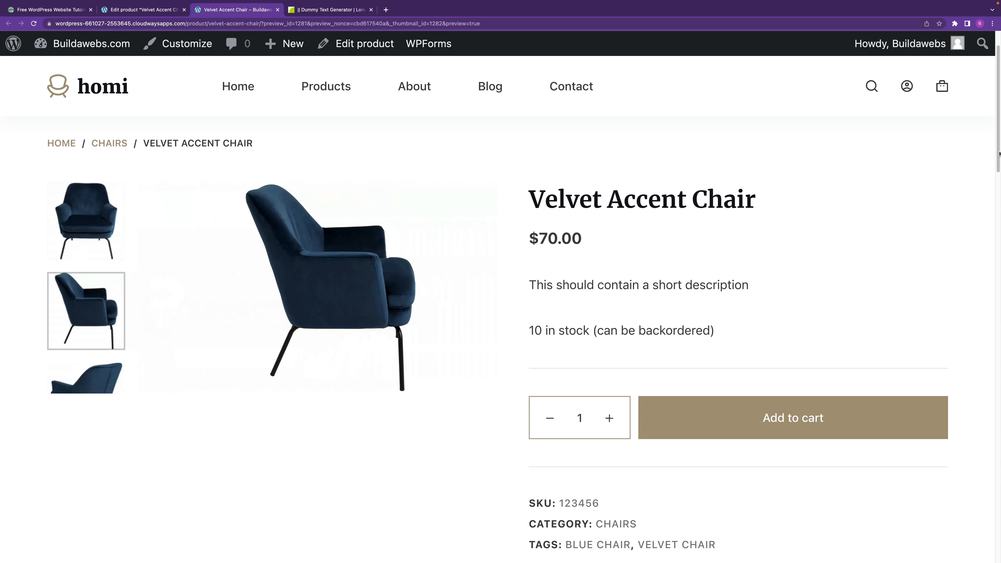
- Check the $70.00 price and the '10 in stock (can be backordered)' stock line
scroll(978, 278, down, 5)
scroll(978, 278, down, 5)
scroll(977, 284, up, 2)
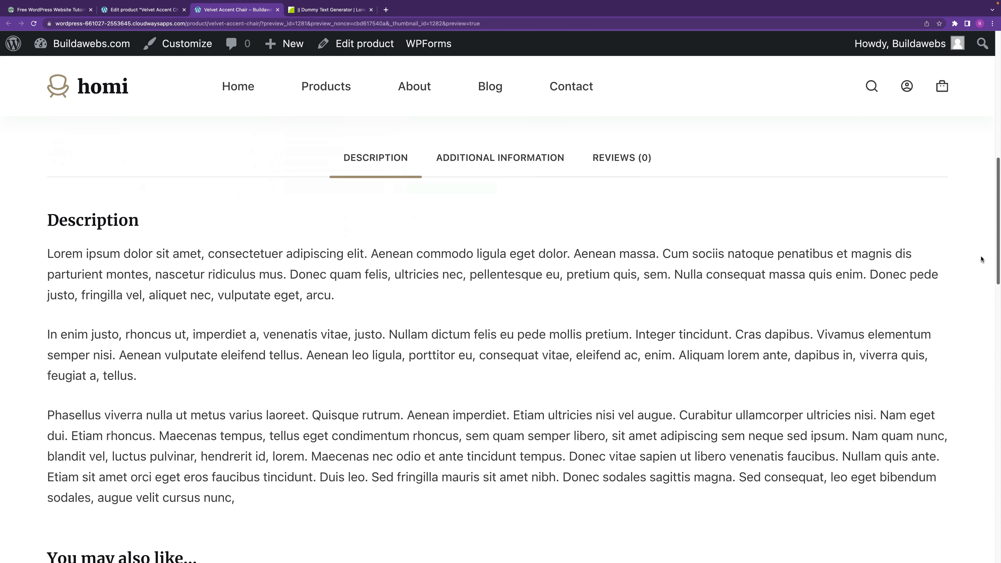
scroll(975, 291, down, 1)
scroll(976, 291, down, 10)
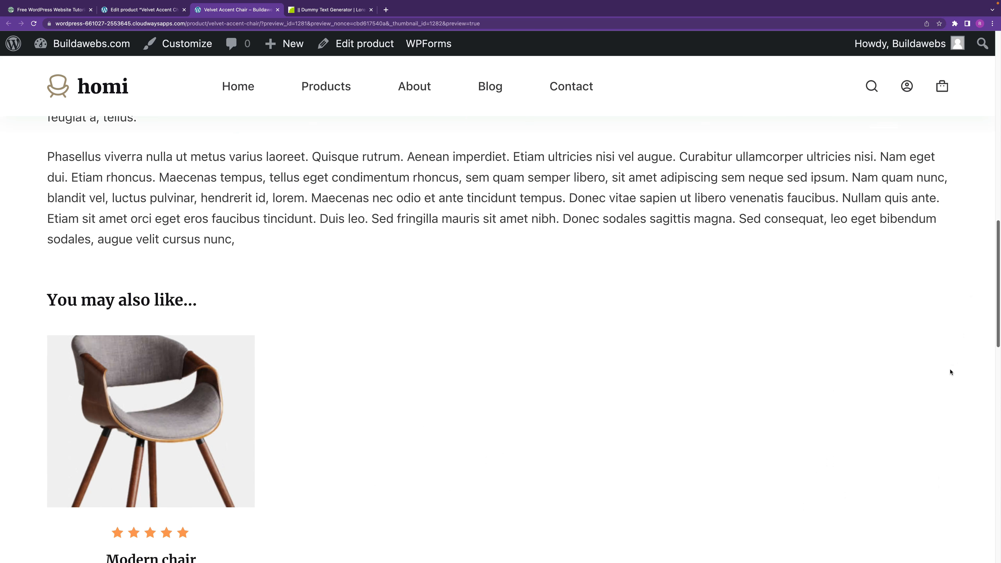
scroll(949, 381, up, 3)
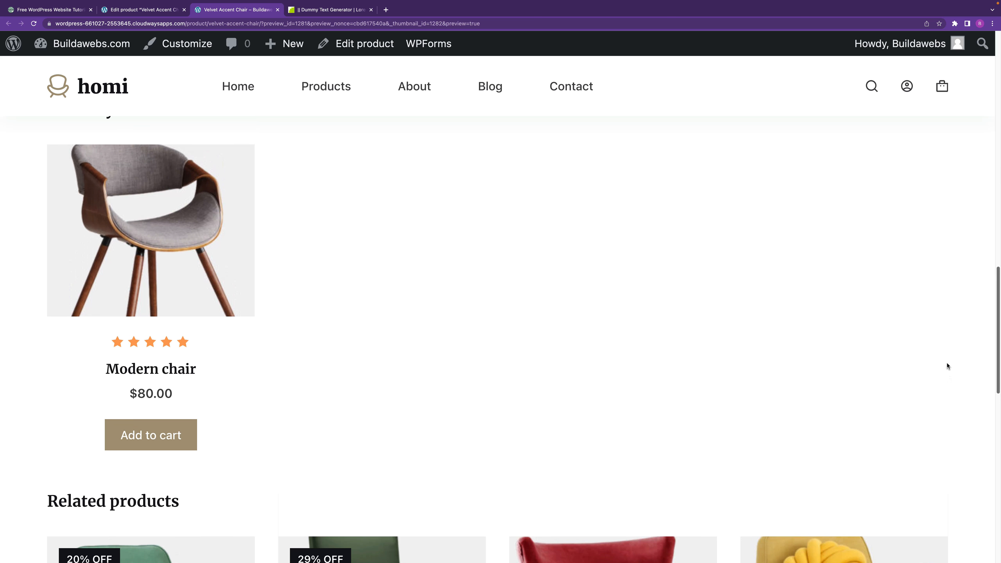
scroll(941, 362, down, 1)
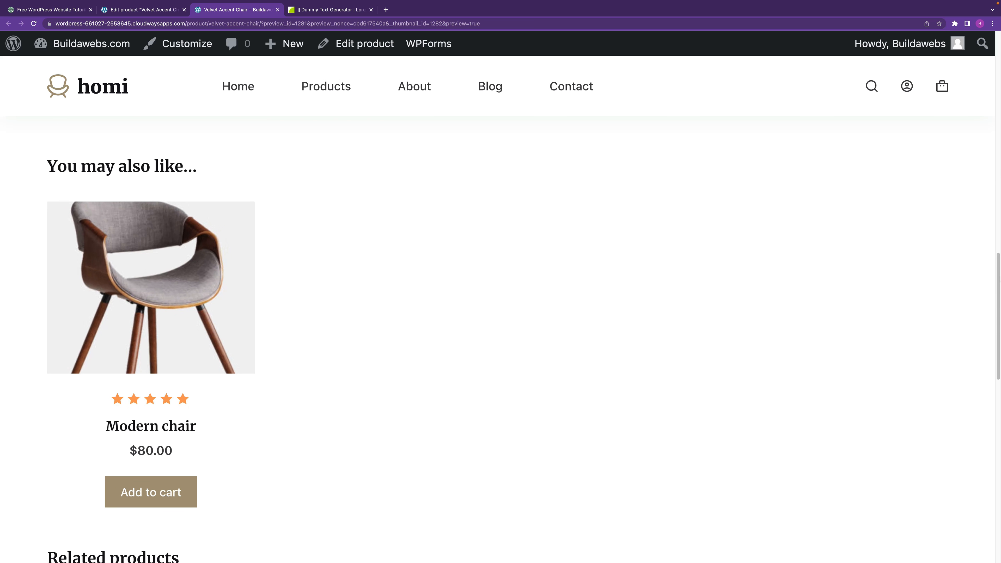
scroll(992, 326, down, 1)
scroll(992, 326, down, 6)
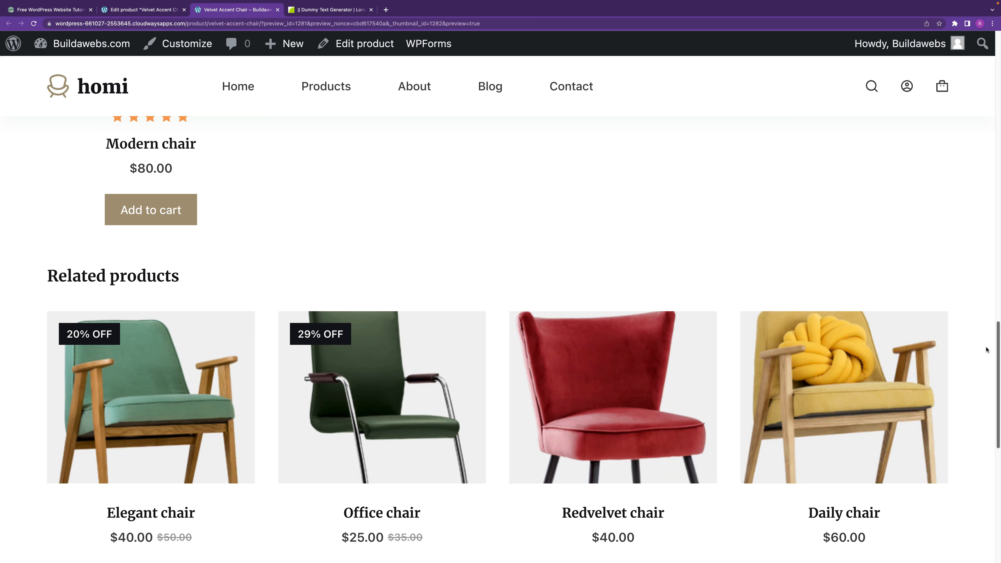
scroll(987, 353, down, 2)
scroll(998, 251, up, 7)
scroll(999, 250, up, 20)
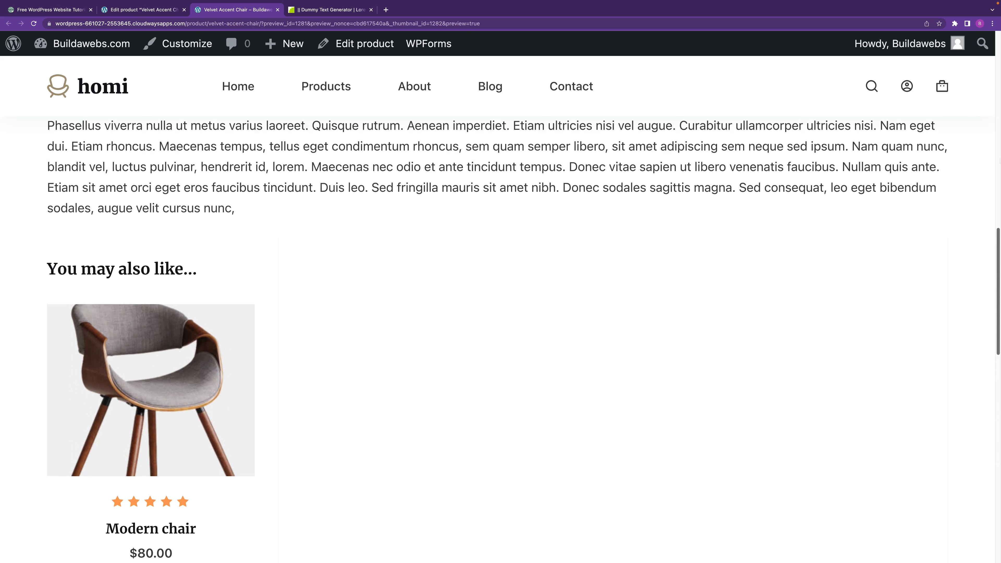
scroll(998, 60, up, 4)
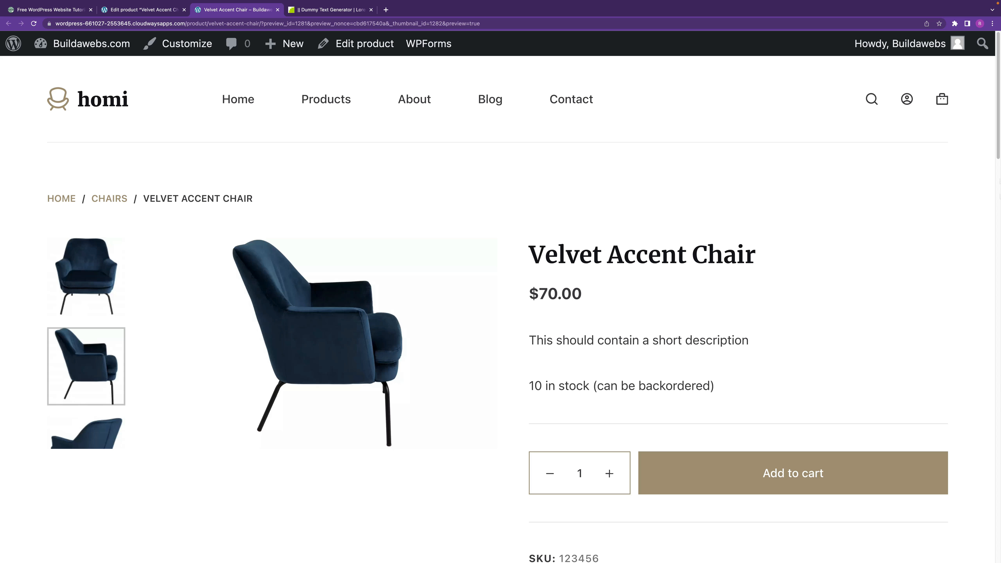
scroll(984, 262, down, 10)
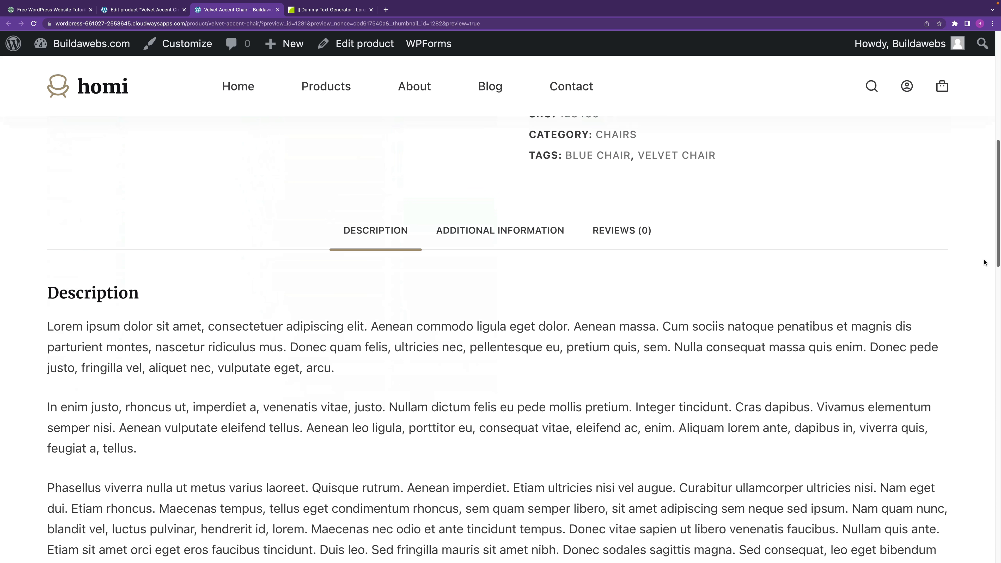
scroll(984, 261, up, 10)
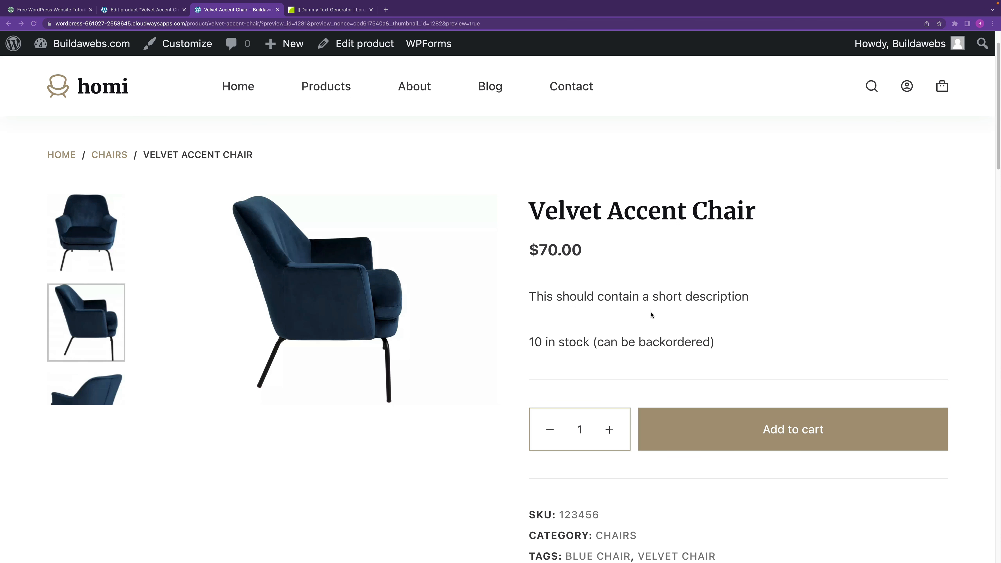
click(575, 339)
drag(601, 341, 723, 341)
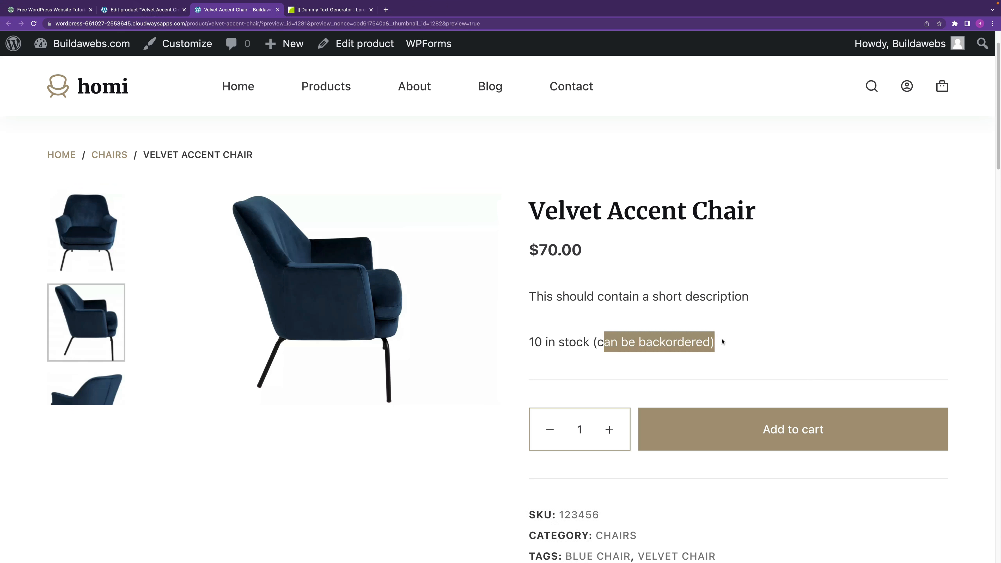
click(724, 342)
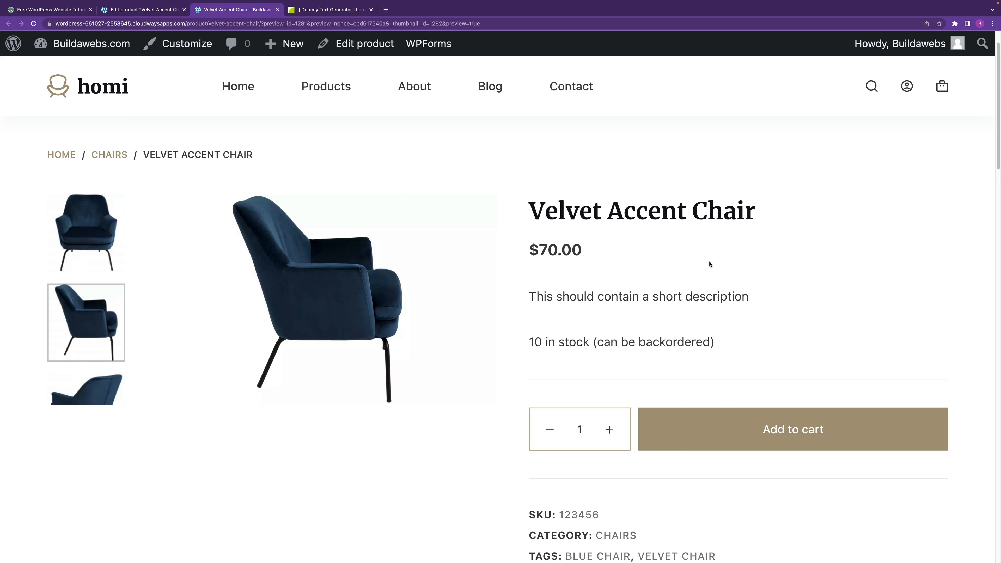
scroll(998, 164, down, 1)
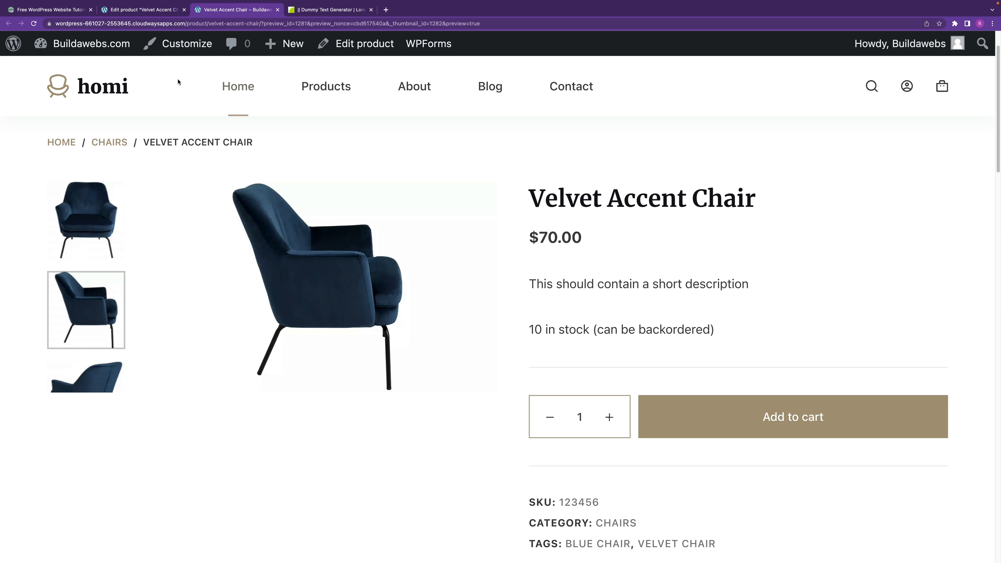
- Go to All Products and open, then cancel, Quick Edit for Velvet Accent Chair
click(374, 48)
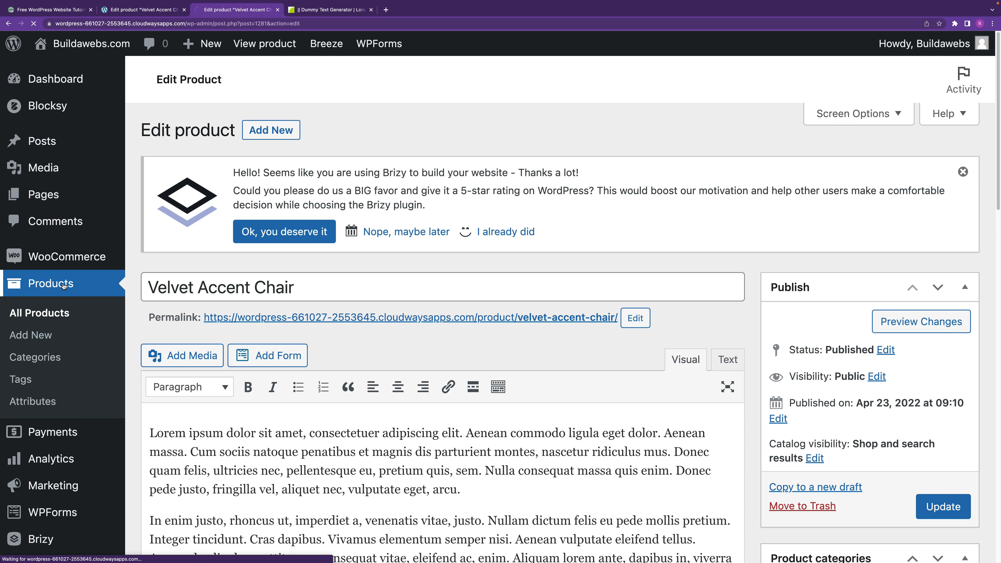
click(64, 284)
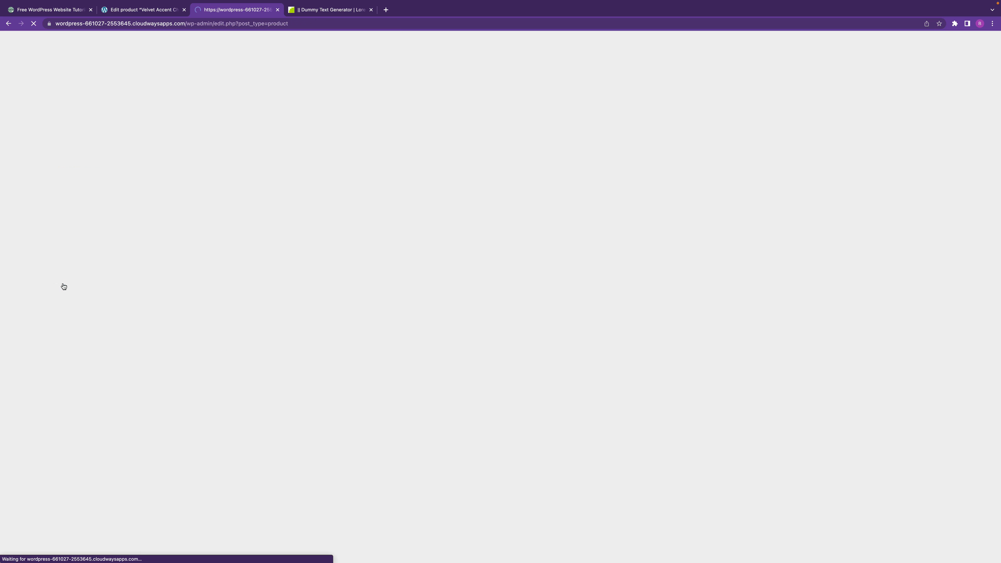
scroll(419, 426, down, 4)
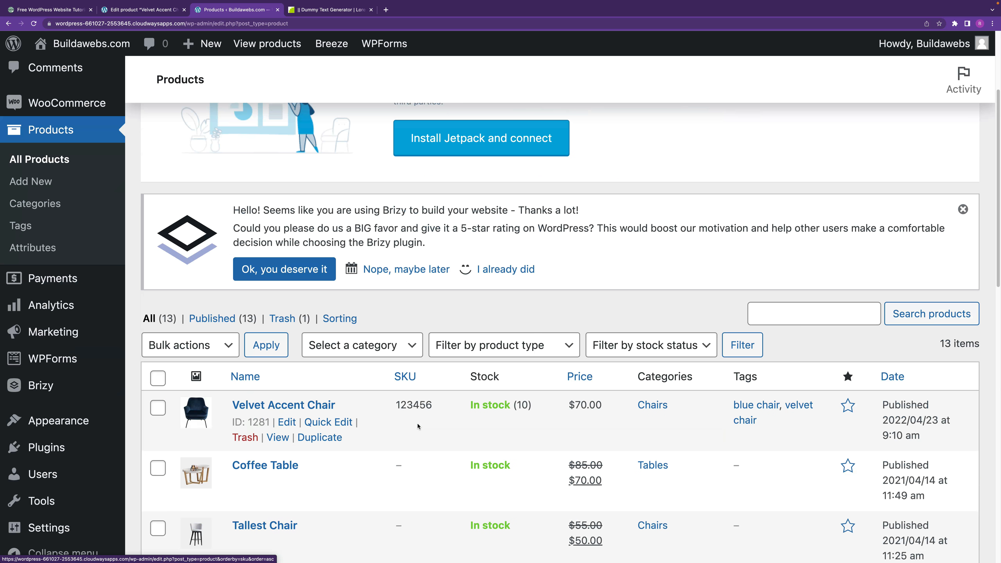
click(328, 417)
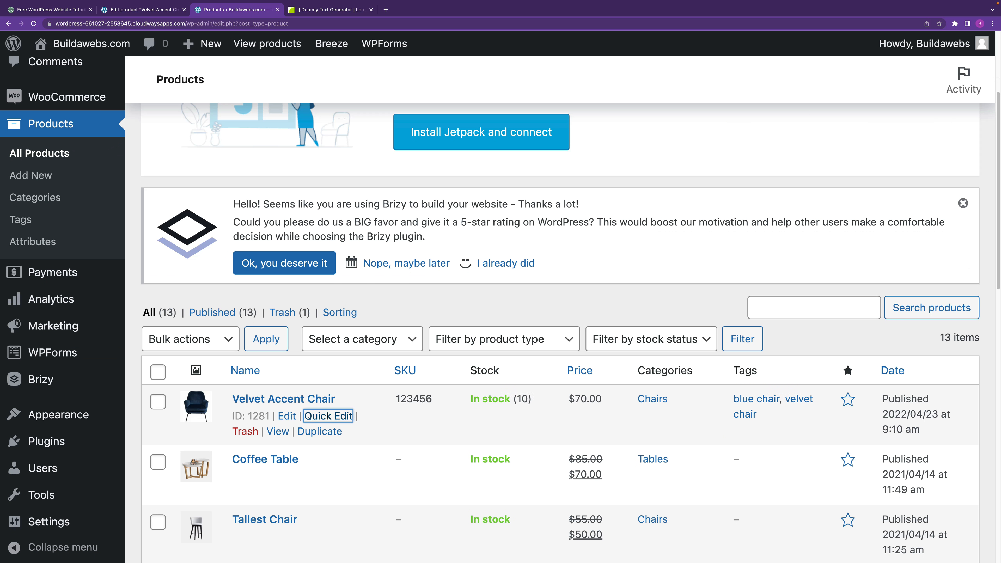
scroll(454, 432, down, 4)
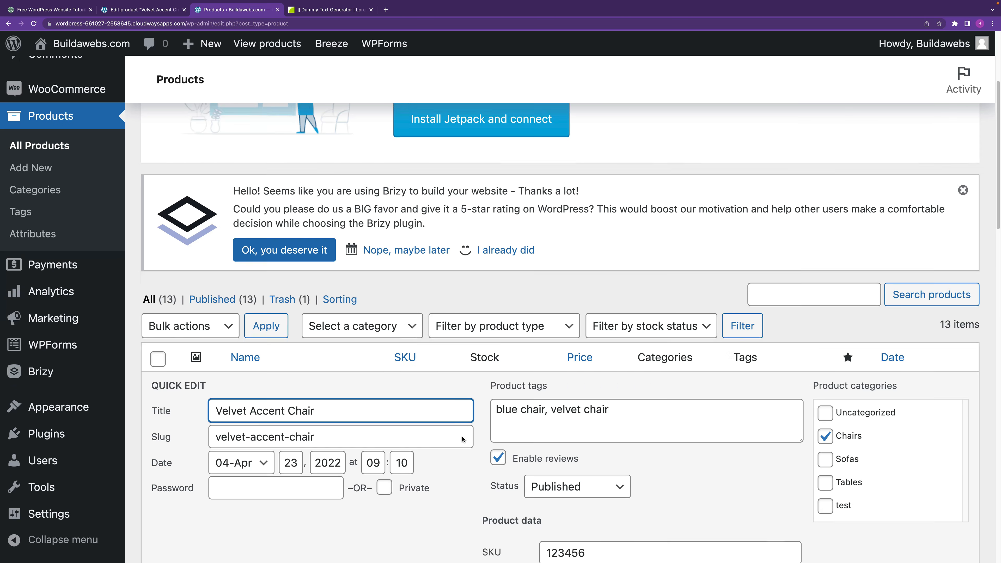
scroll(642, 457, down, 1)
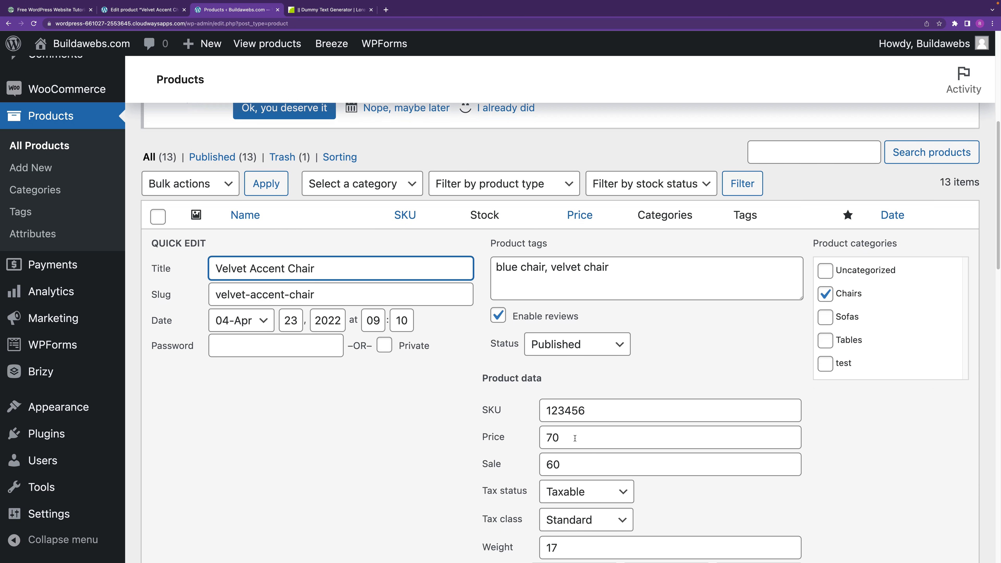
scroll(681, 483, down, 2)
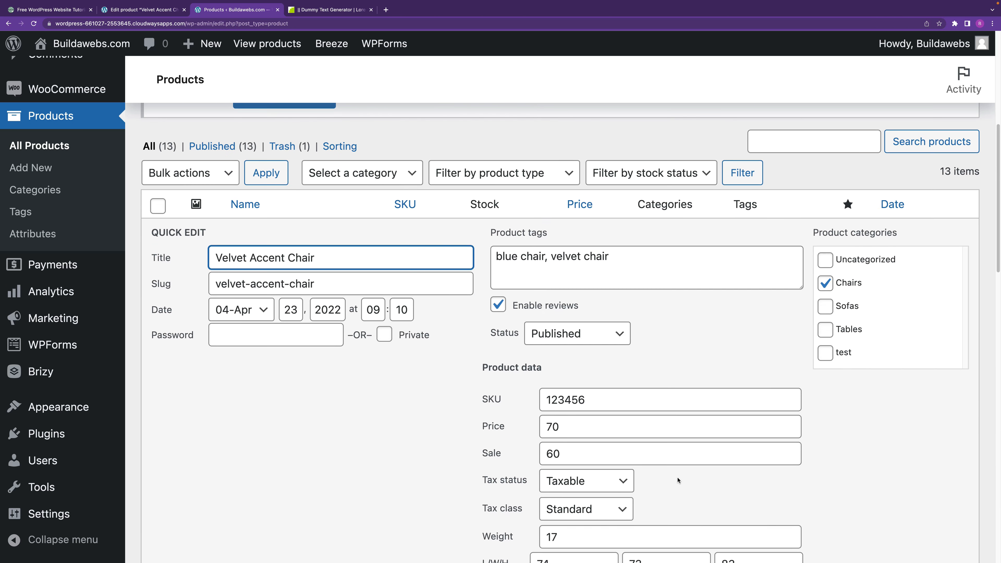
scroll(687, 481, up, 6)
scroll(709, 477, down, 10)
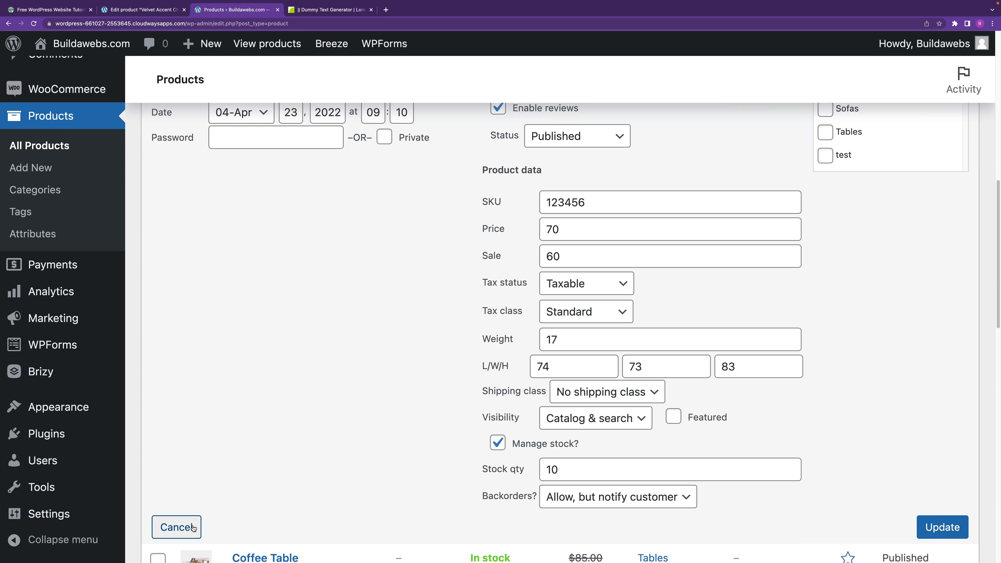
click(176, 527)
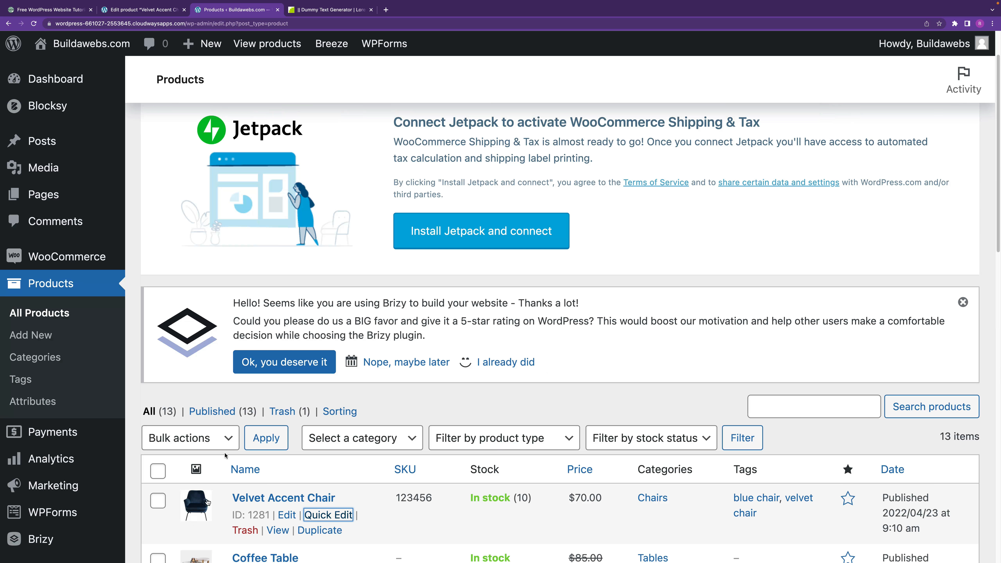
- Open the chair's full editor, then go back to the All Products list
click(288, 516)
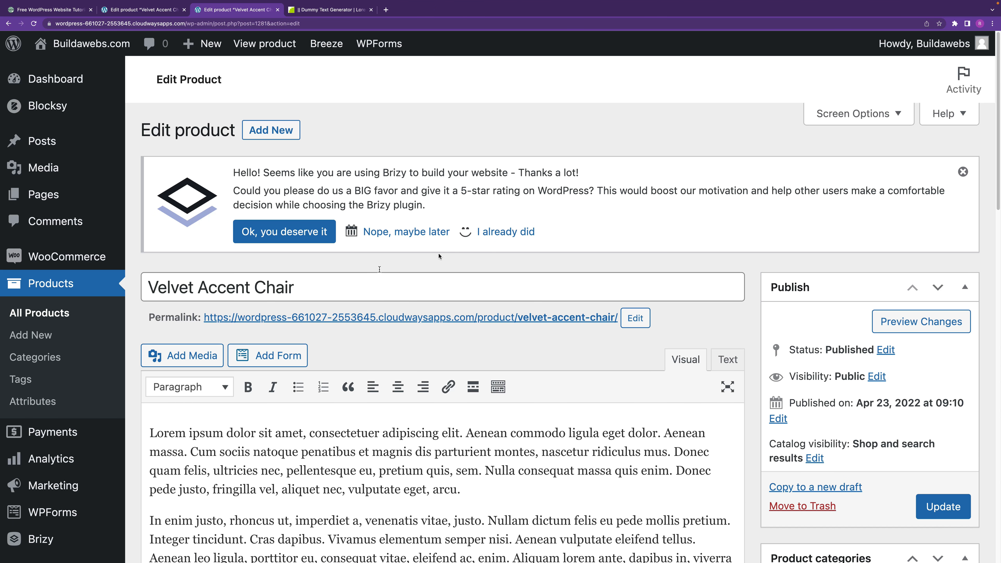
click(8, 24)
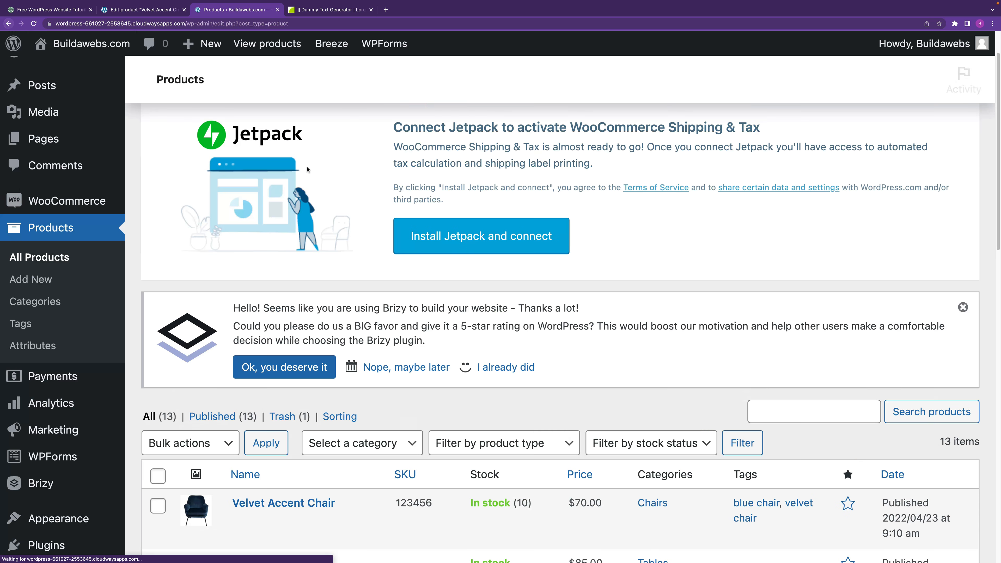
scroll(373, 451, down, 2)
scroll(372, 450, down, 2)
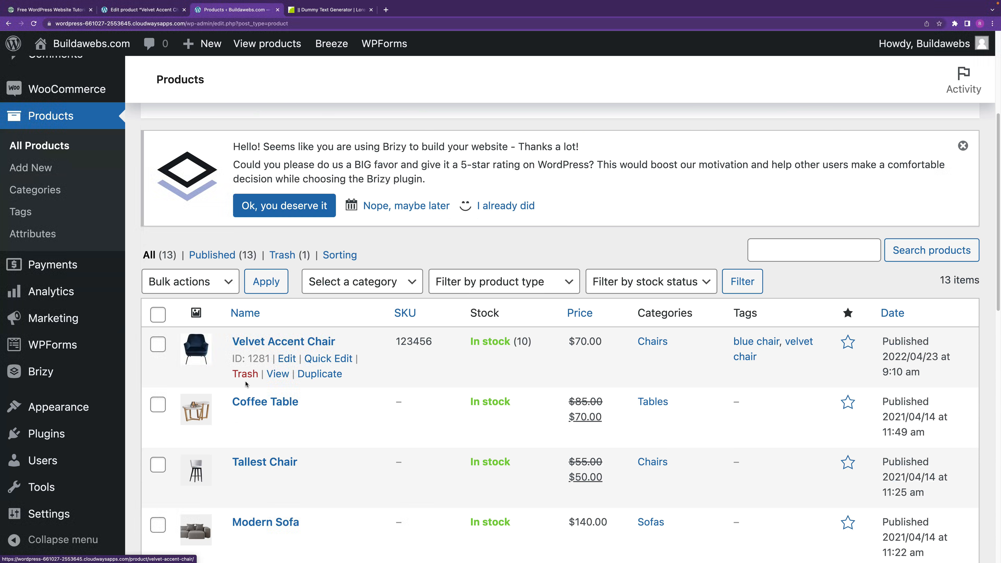
scroll(407, 458, up, 3)
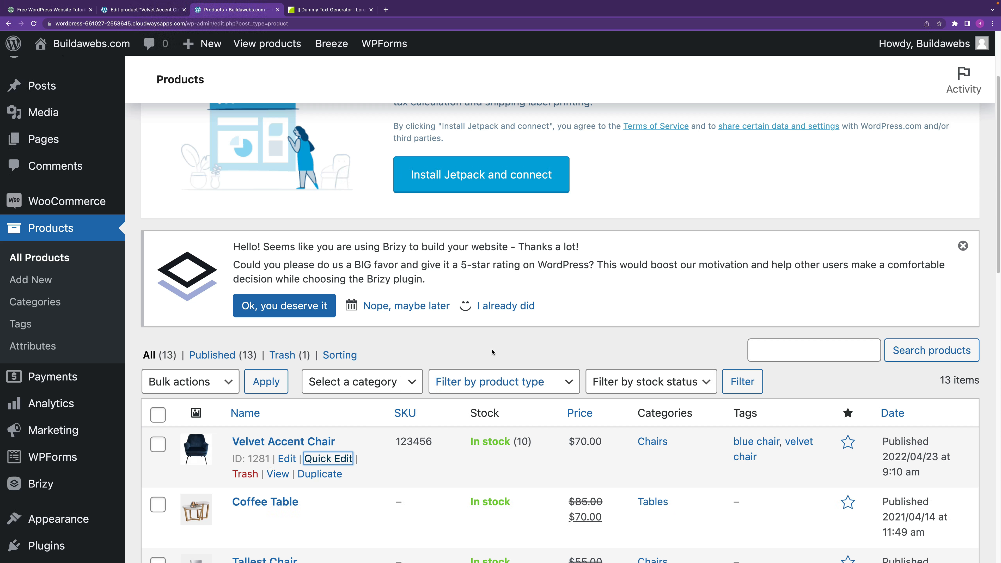
mouse_move(66, 204)
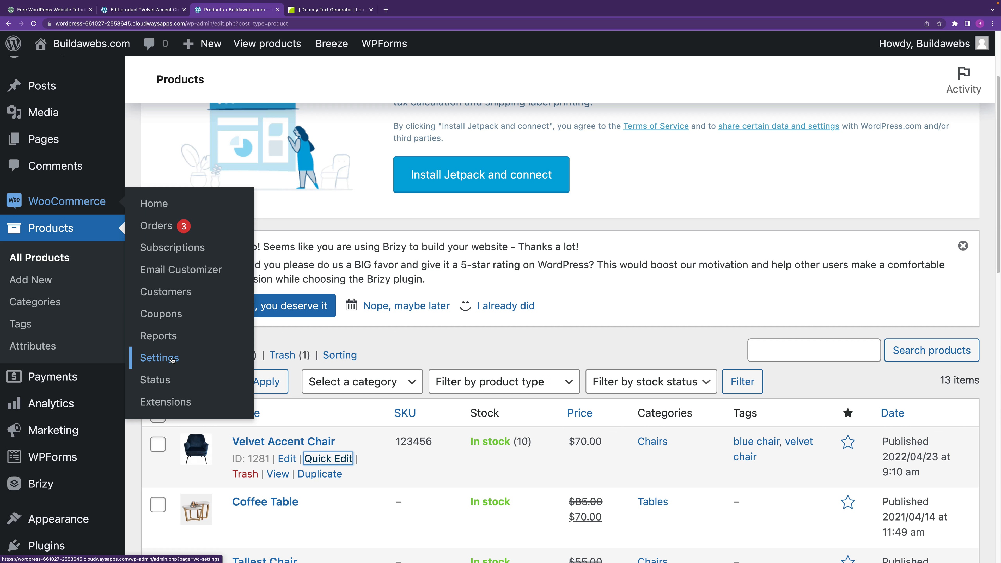
- In WooCommerce Settings > Shipping, dismiss the Brizy notice and add a new shipping zone
click(172, 359)
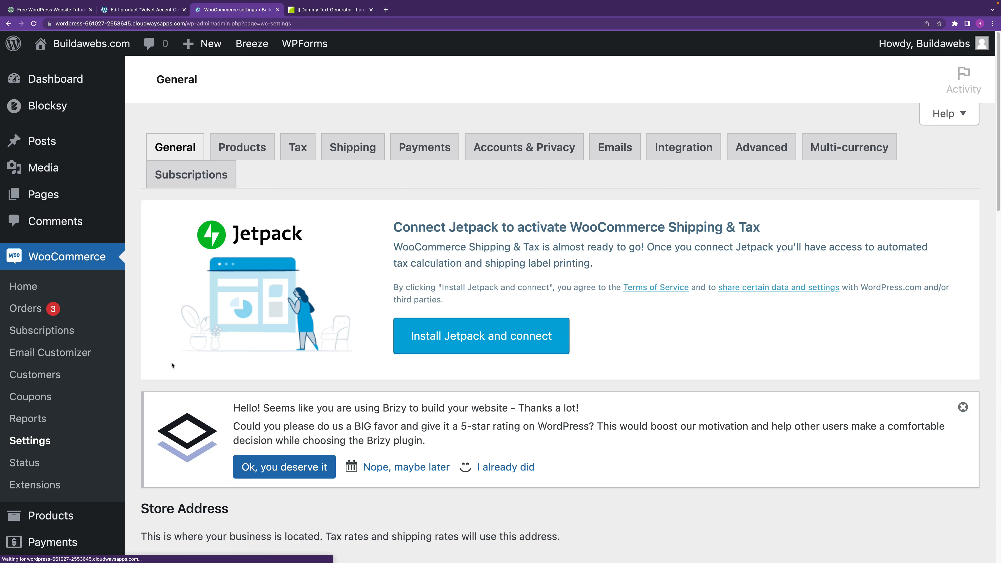
click(353, 155)
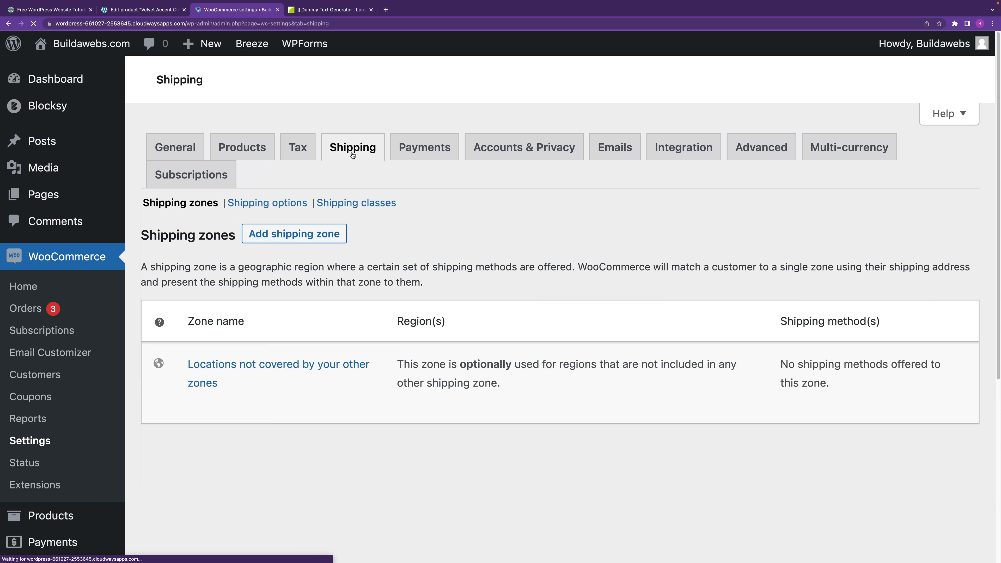
scroll(475, 438, down, 4)
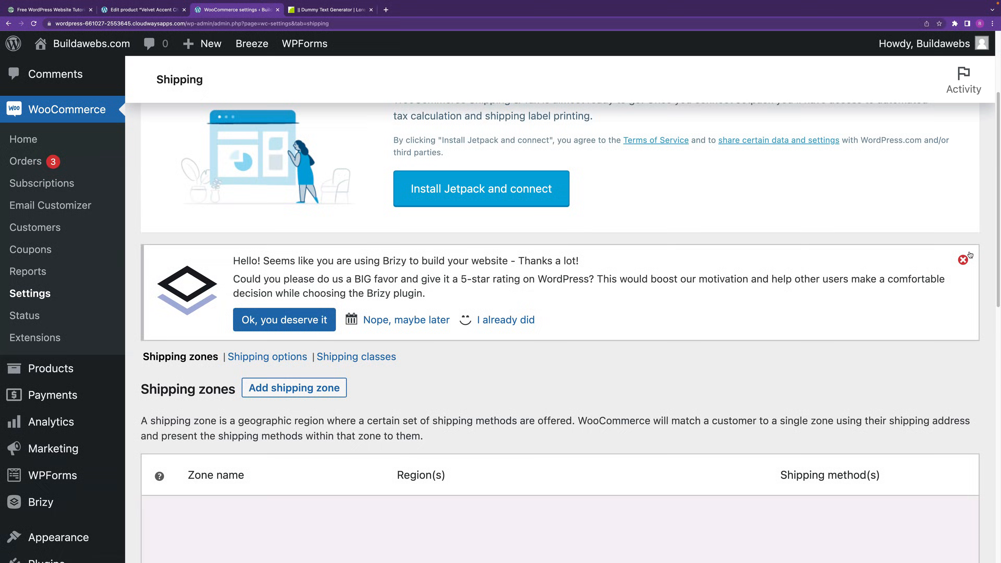
click(963, 260)
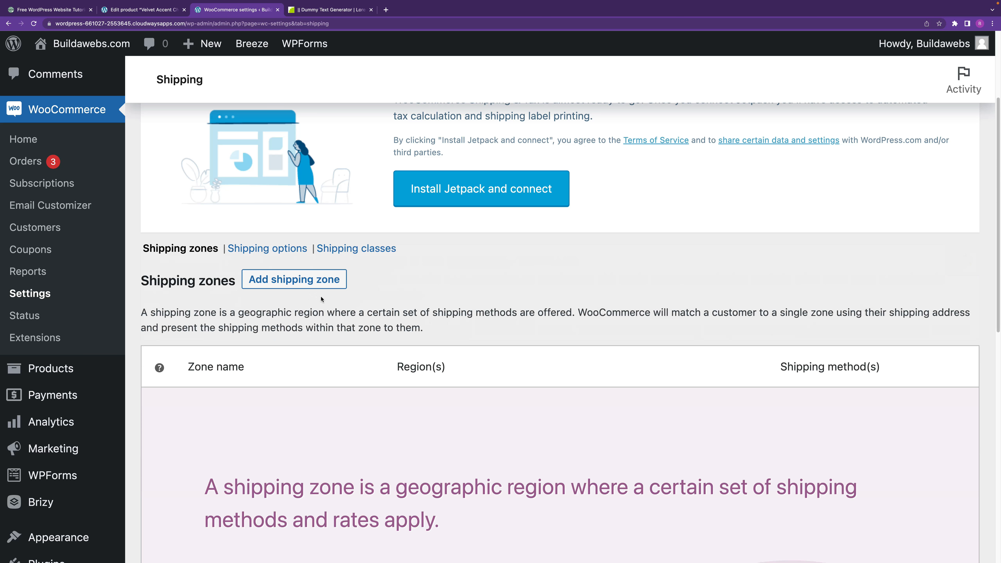
click(310, 283)
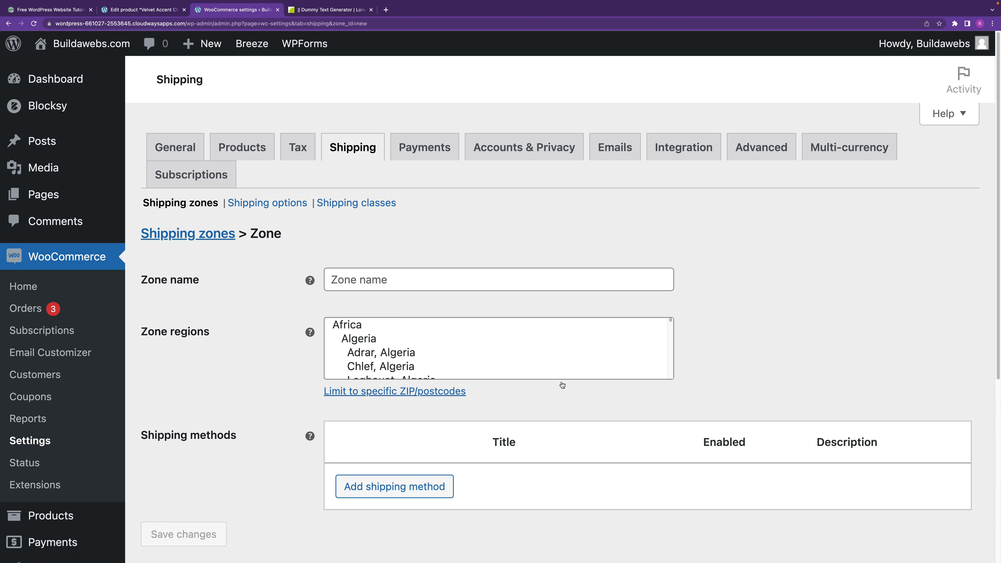
scroll(670, 434, down, 5)
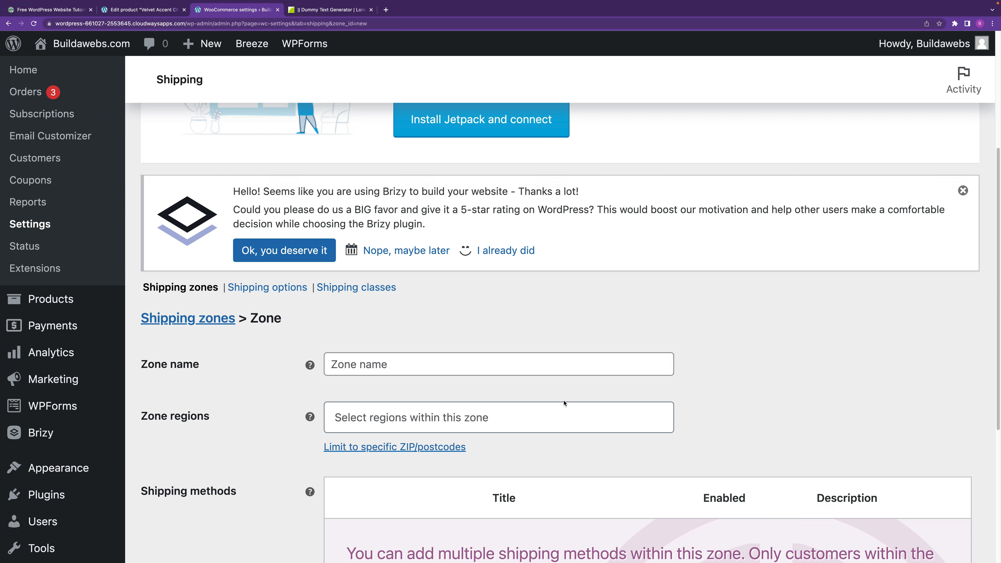
scroll(563, 404, down, 1)
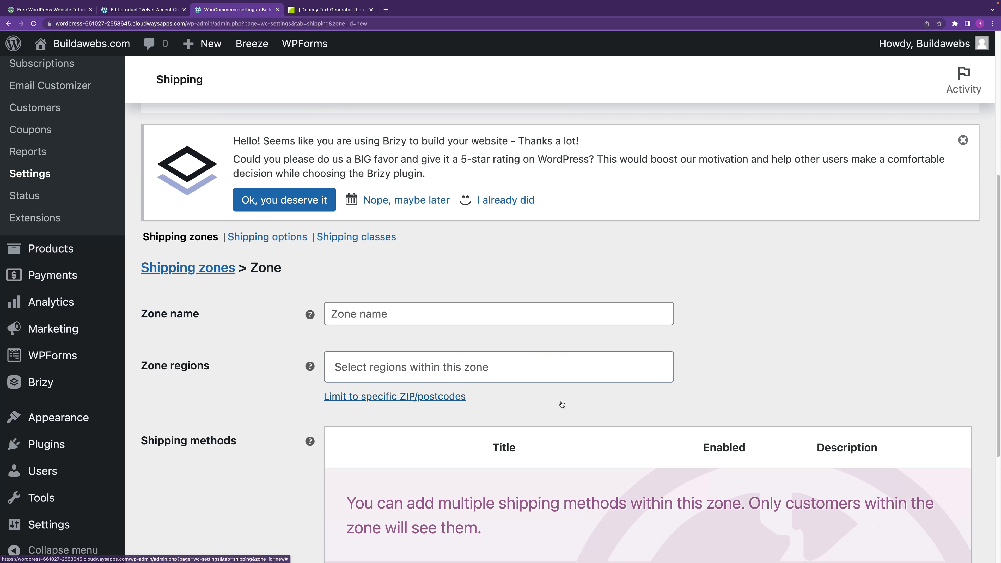
- Name the zone Manhattan and set its region to New York, United States
click(396, 312)
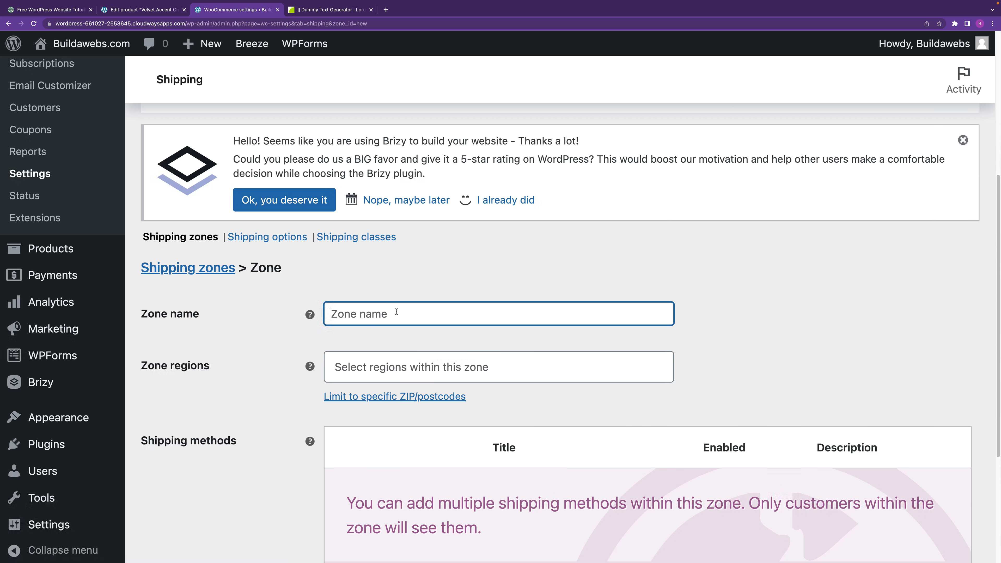
text(Manha)
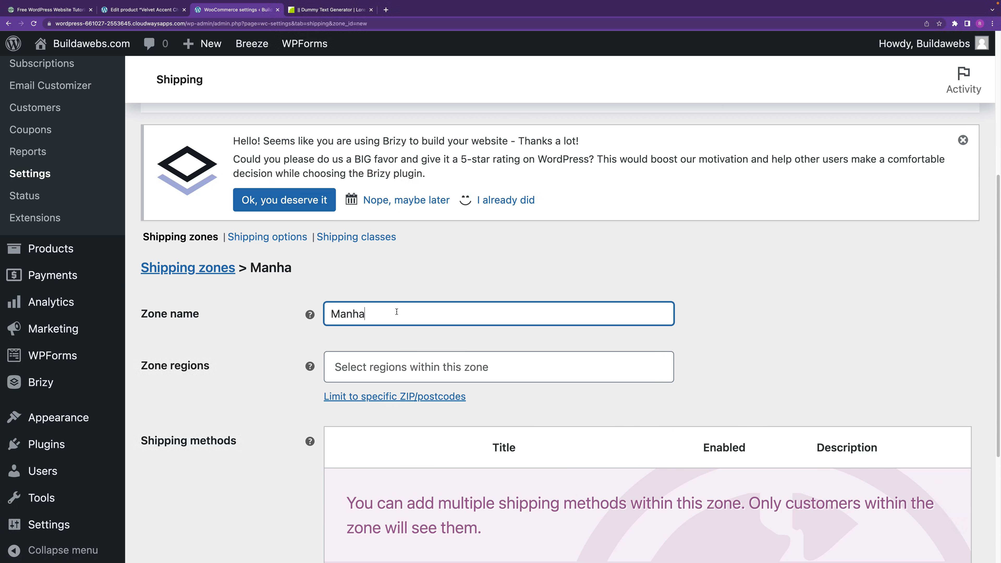
text(ttan)
click(394, 366)
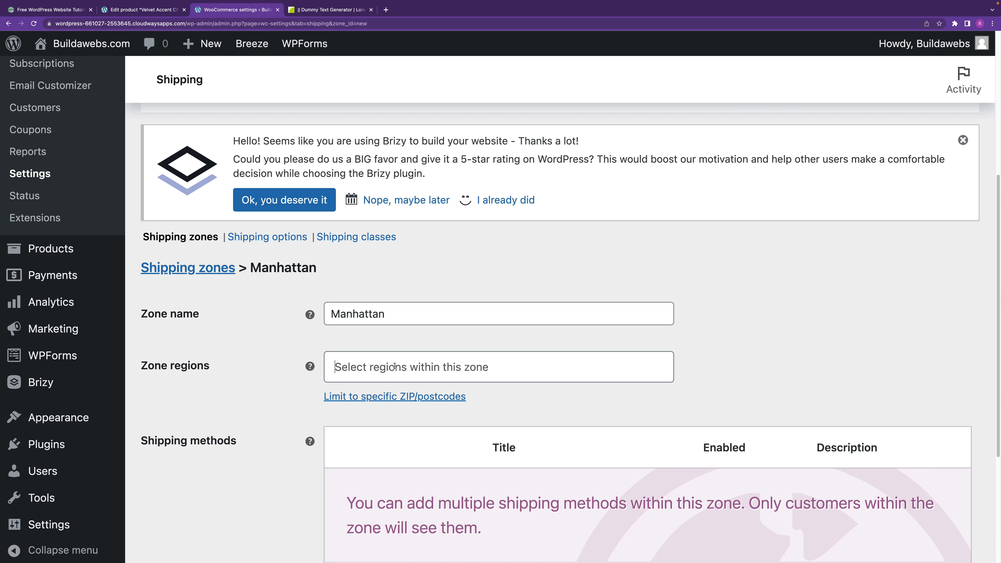
text(new yo)
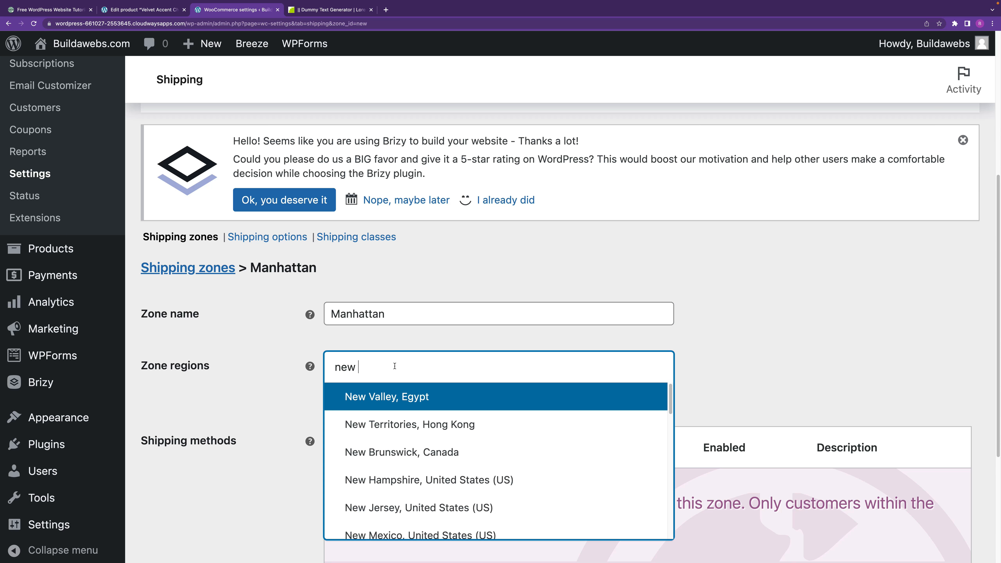
click(444, 398)
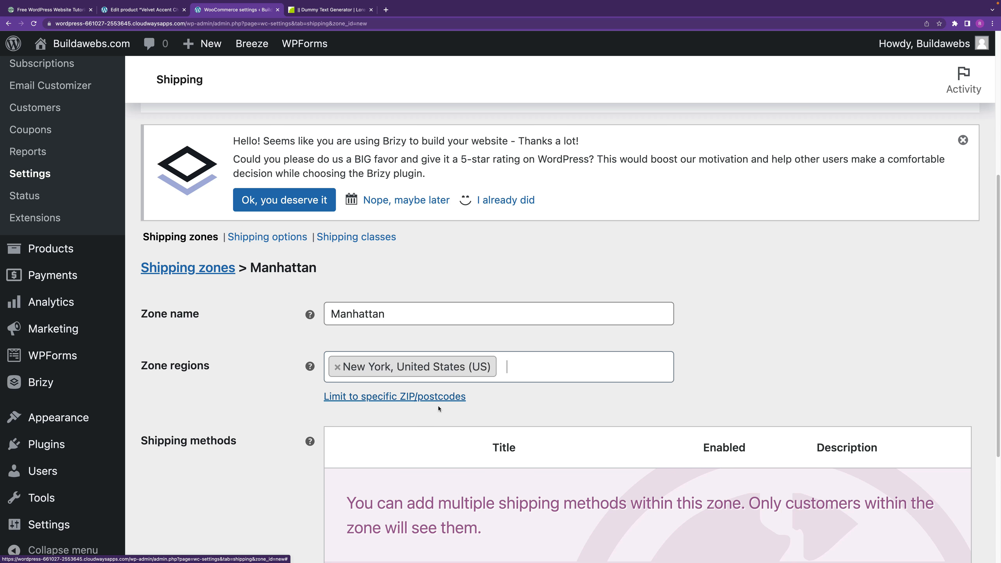
- Limit the zone to postcodes 10001...10009
click(390, 398)
click(382, 404)
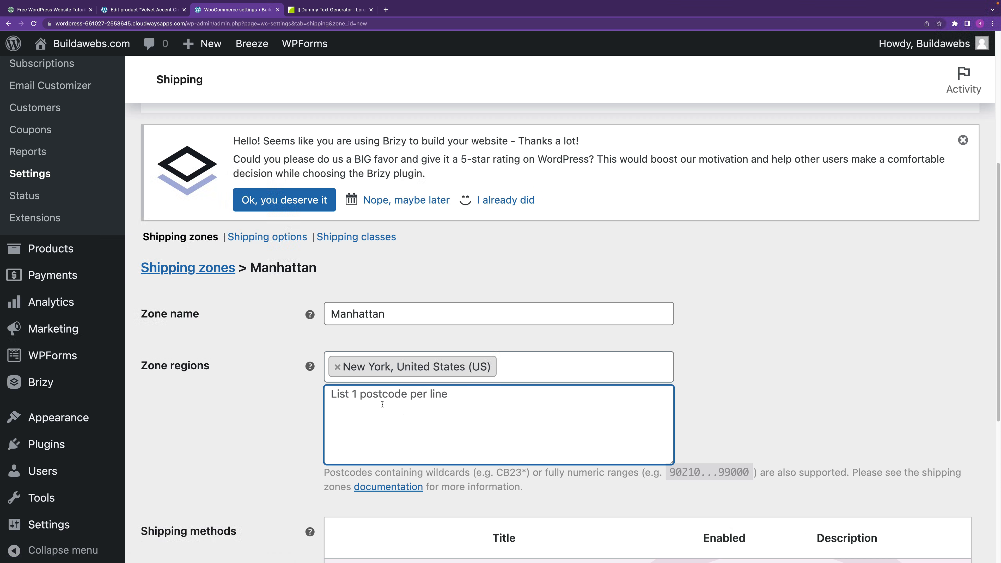
text(10001)
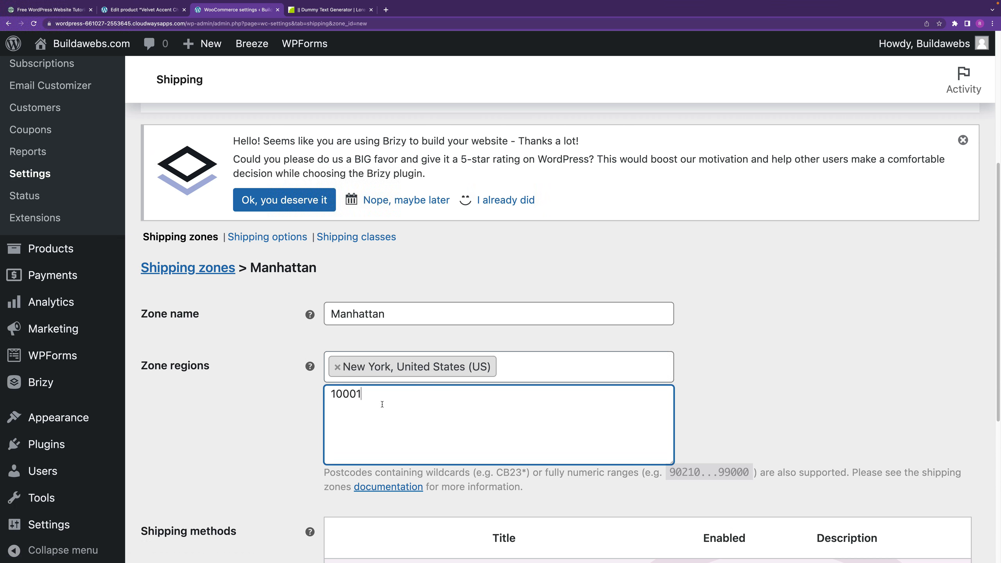
text(...10009)
drag(427, 392, 324, 391)
key(super+c)
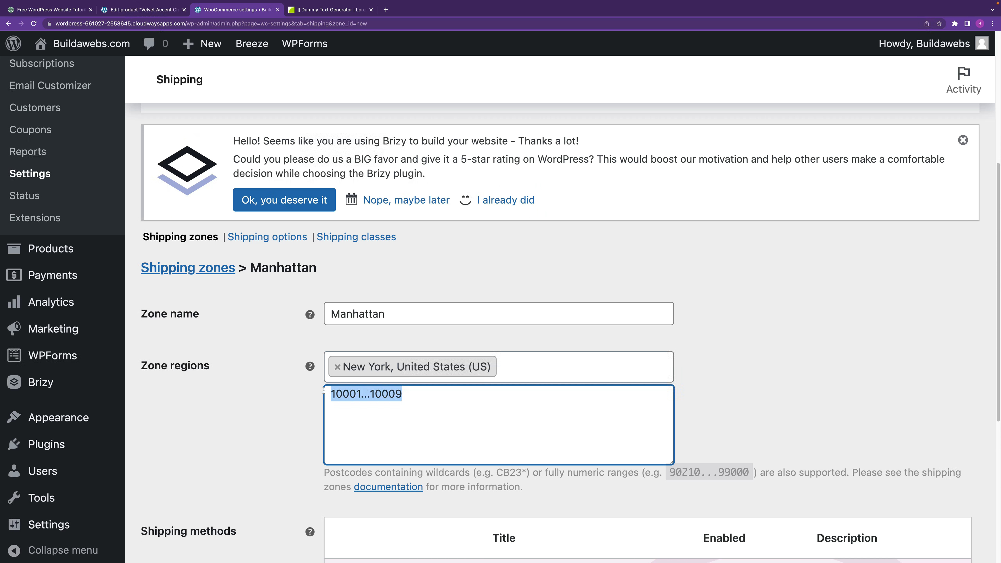
key(BackSpace)
text(10001)
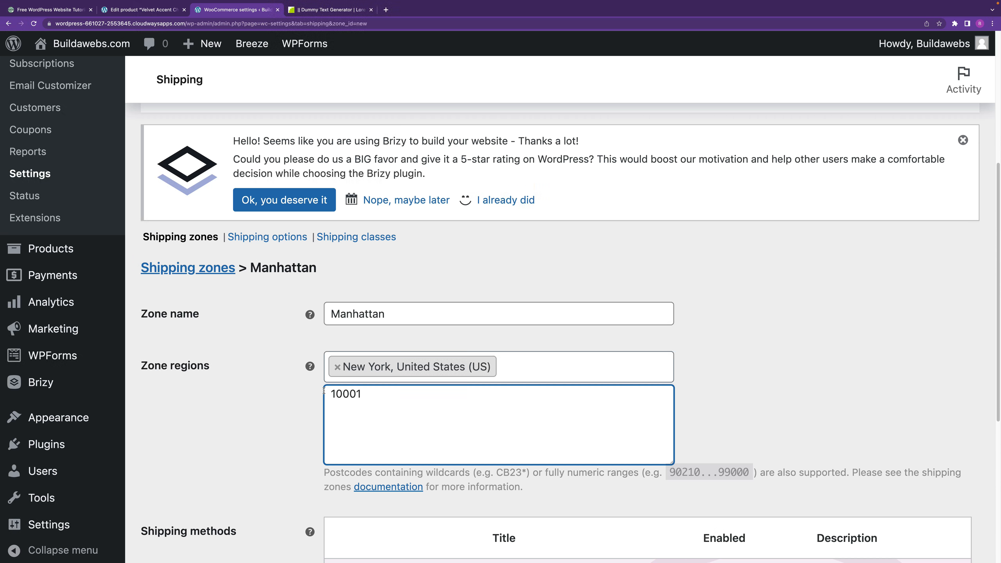
key(BackSpace)
key(BackSpace)
key(BackSpace)
key(BackSpace)
key(BackSpace)
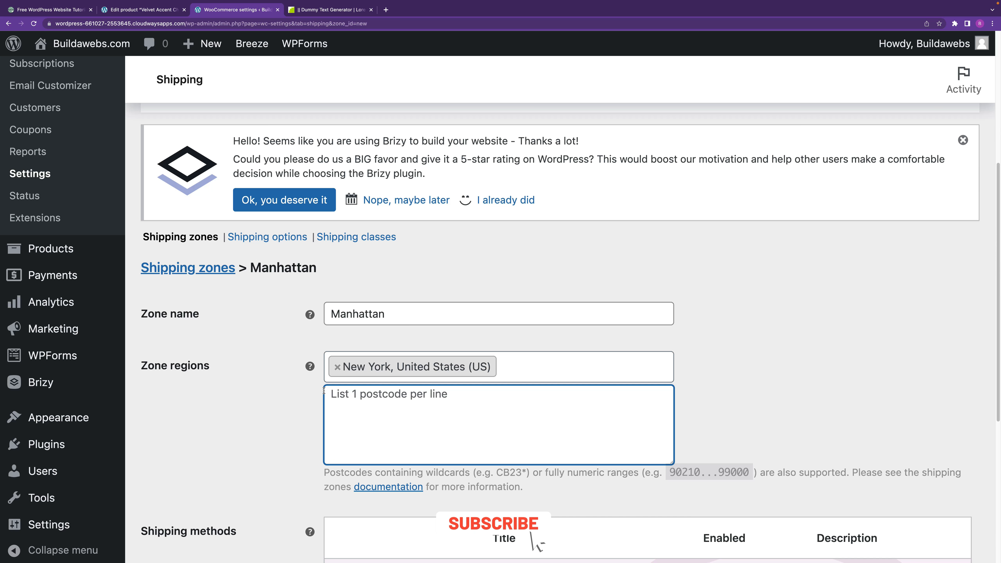
key(super+v)
scroll(589, 410, down, 3)
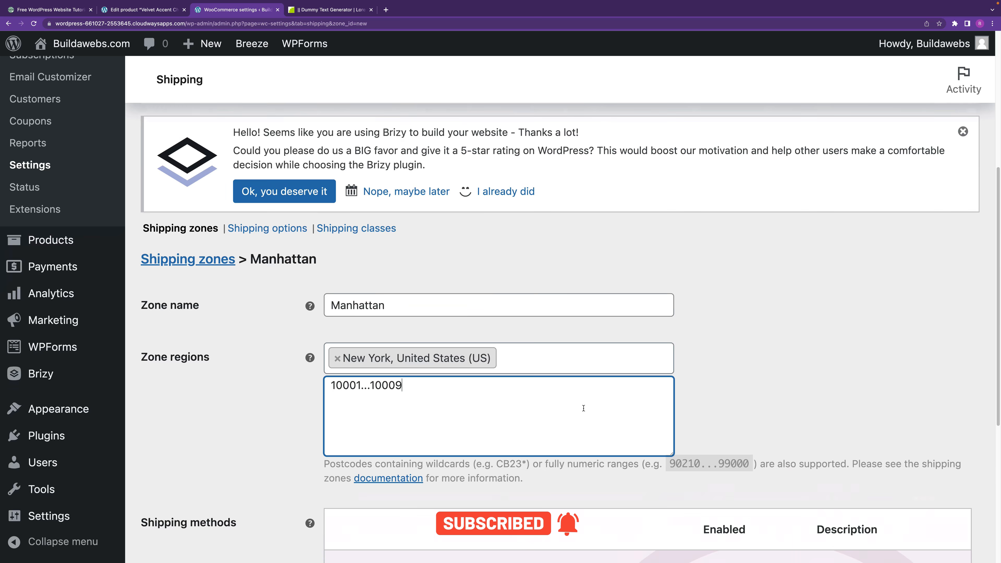
scroll(630, 371, down, 3)
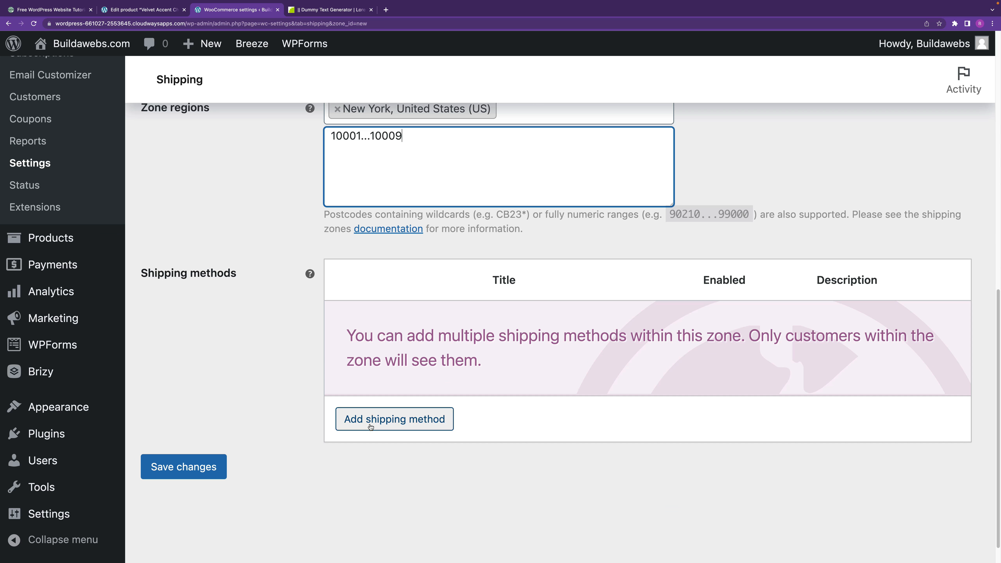
- Add a Flat rate shipping method to the Manhattan zone and open its settings
click(451, 418)
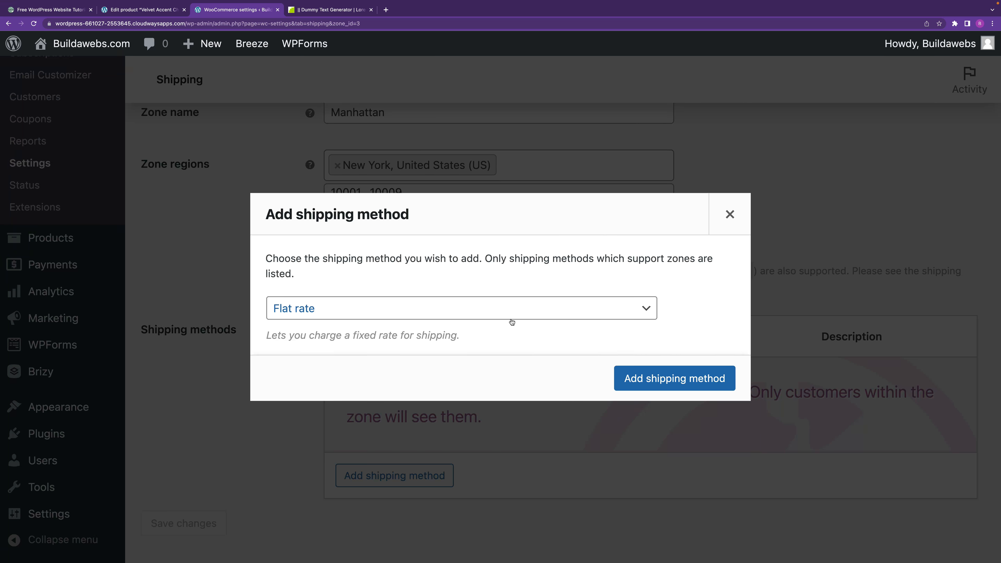
click(670, 381)
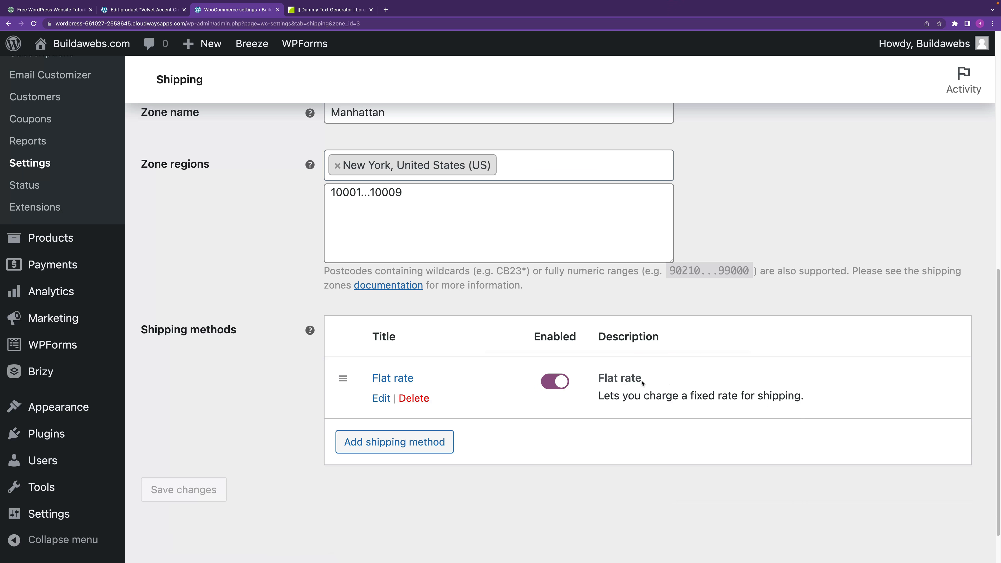
click(392, 380)
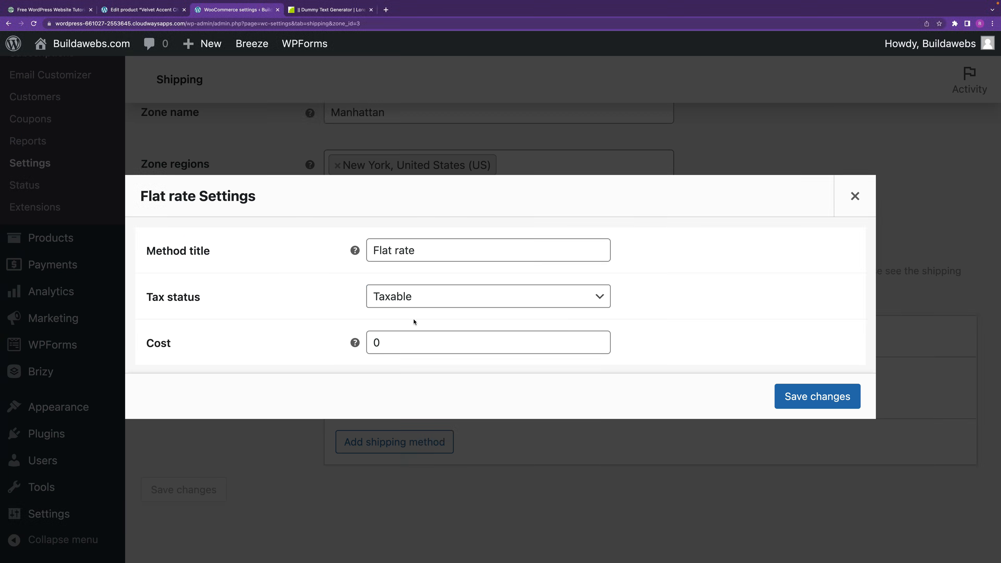
- Keep tax status Taxable, set the flat rate cost to 10, and save
click(444, 254)
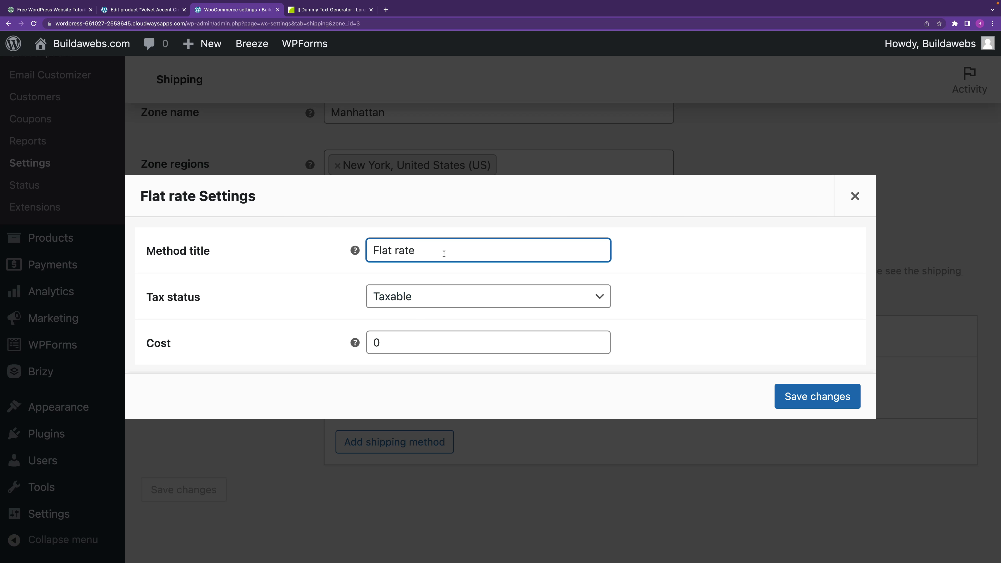
mouse_move(355, 250)
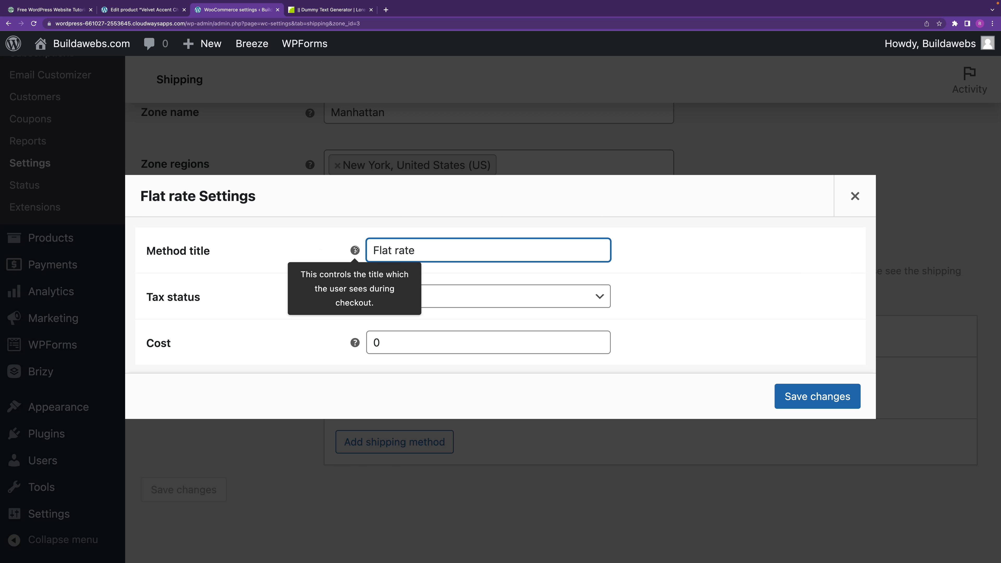
click(442, 300)
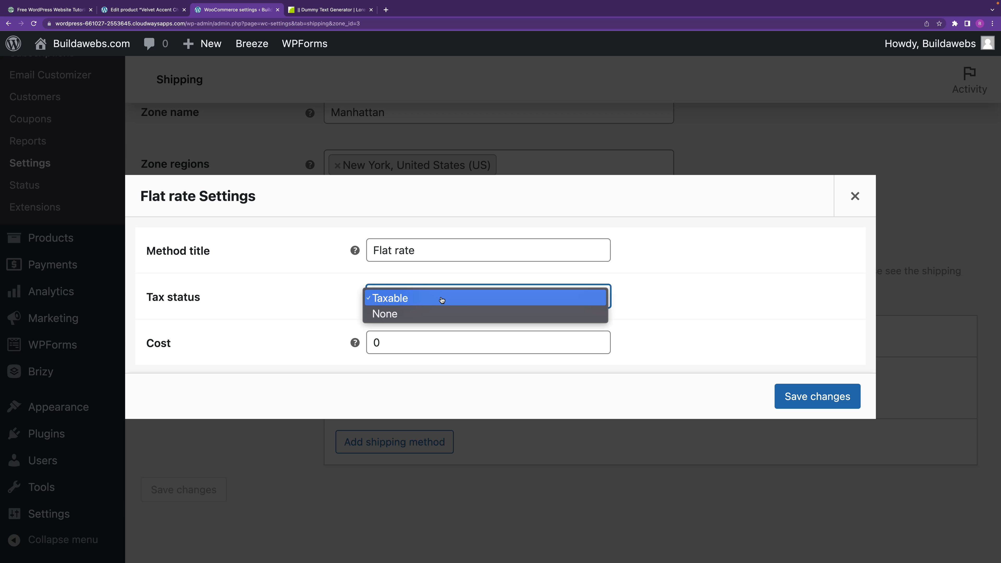
click(642, 293)
key(Tab)
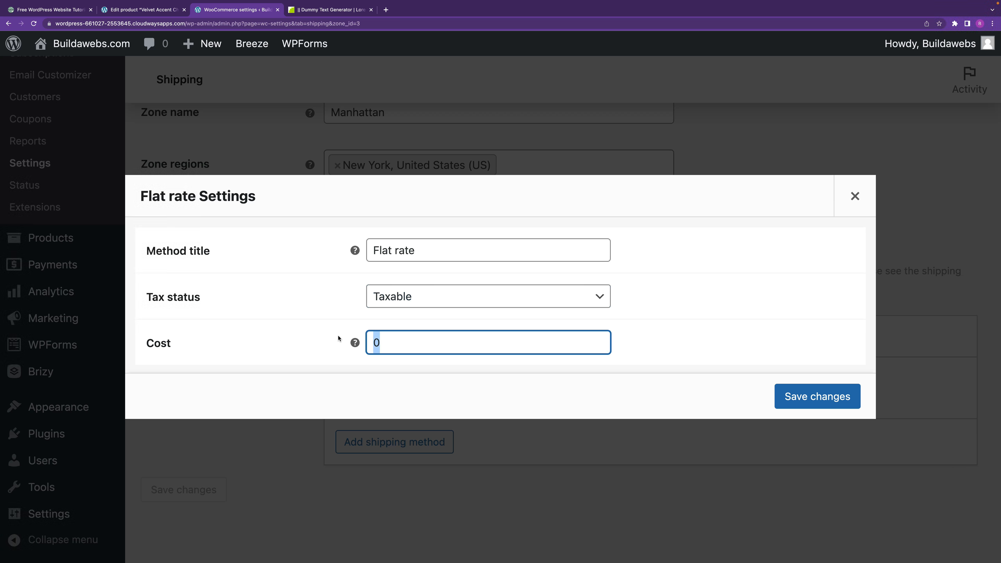
text(10)
click(715, 333)
click(396, 342)
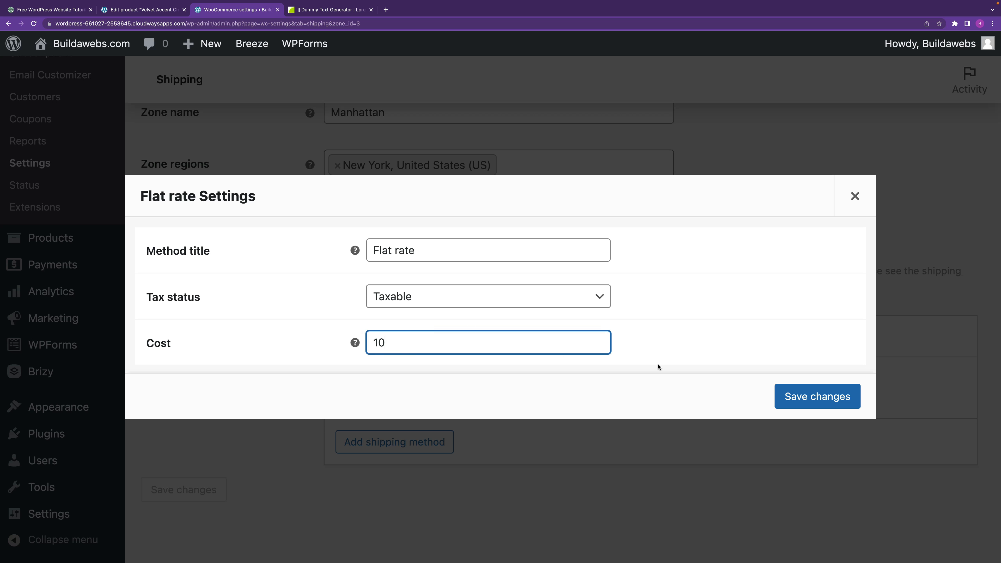
click(815, 402)
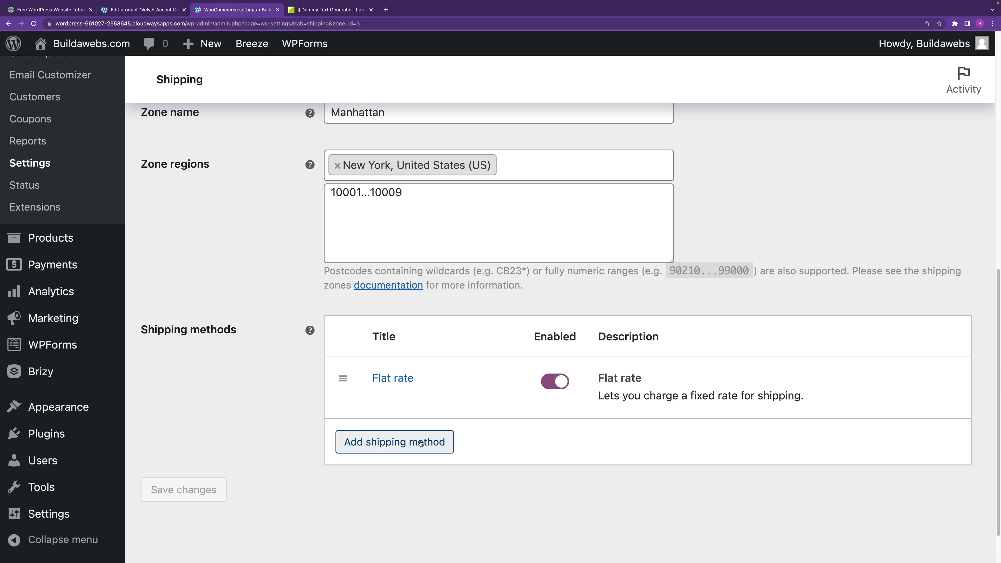
- Add a Free shipping method to the Manhattan zone, then delete it again
click(412, 443)
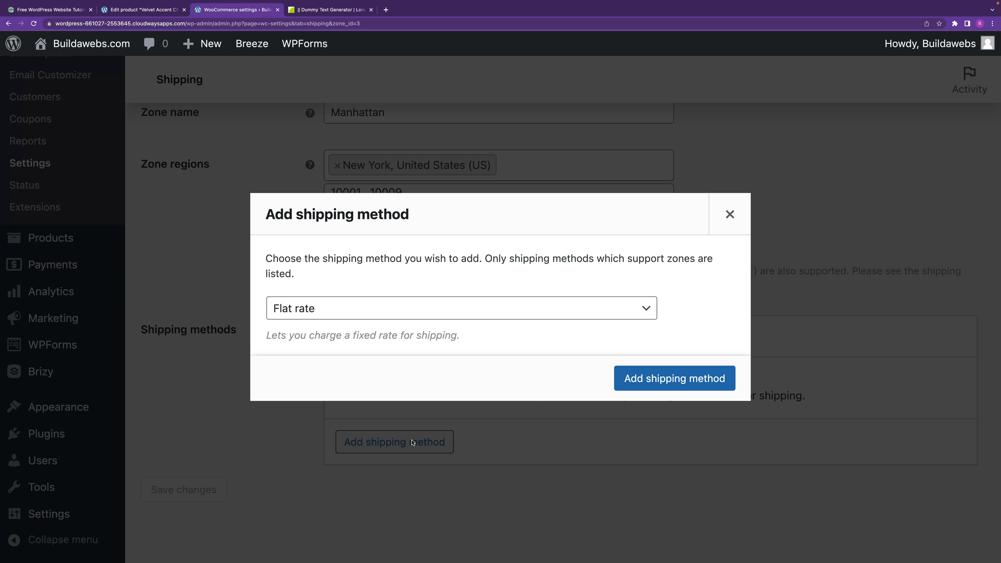
click(432, 314)
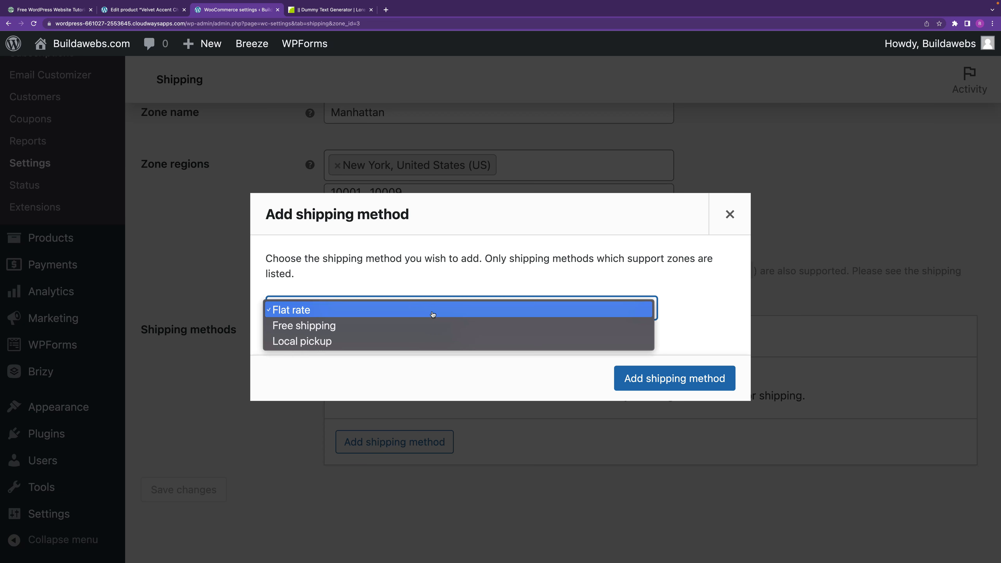
click(425, 326)
click(682, 380)
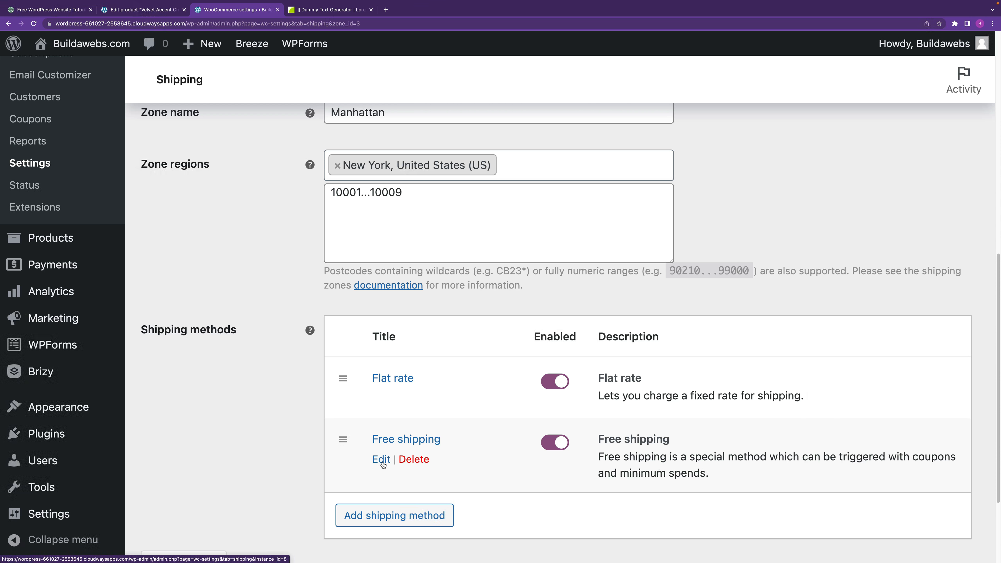
click(419, 461)
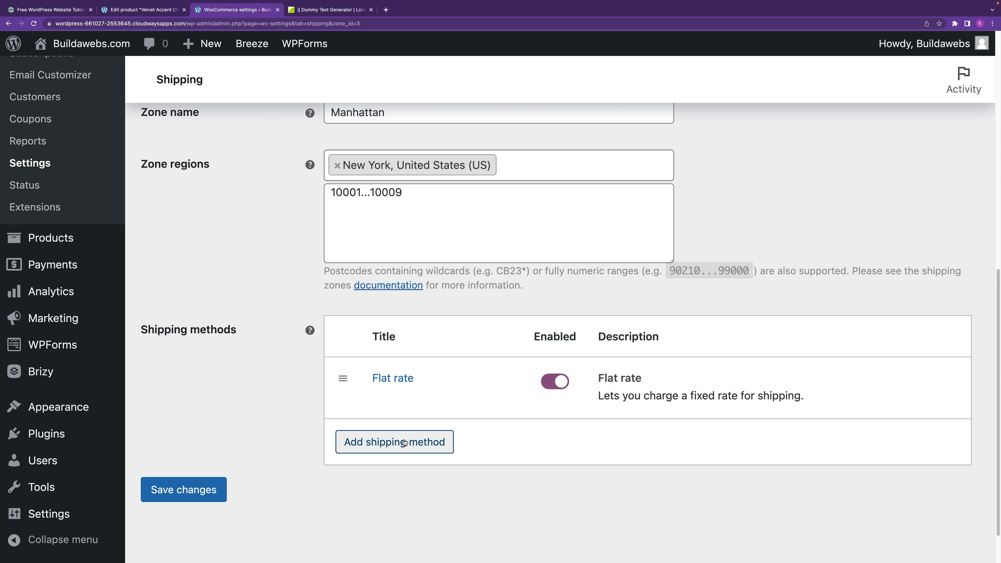
- Add Local pickup to the Manhattan zone with Tax status set to None
click(399, 442)
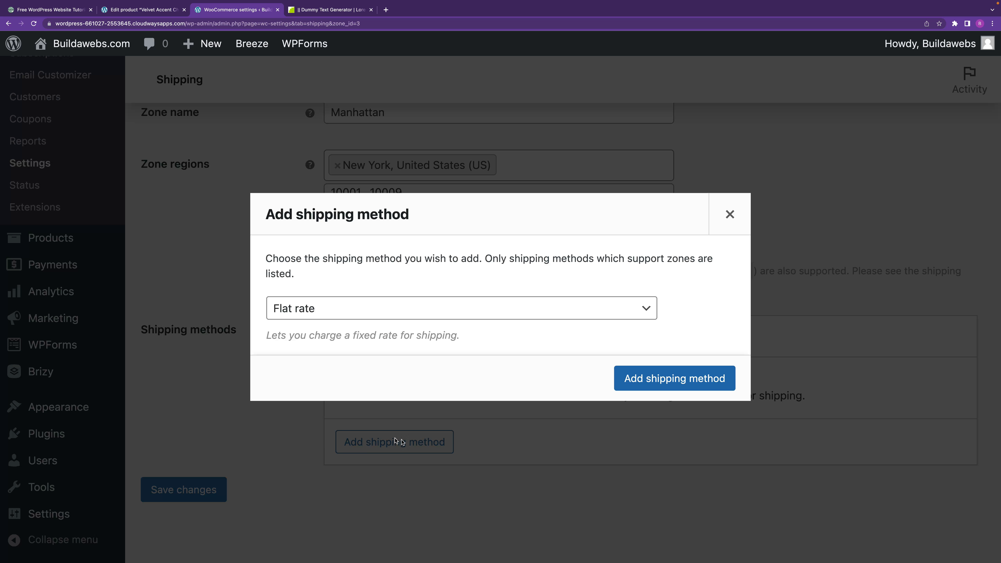
click(371, 310)
click(353, 340)
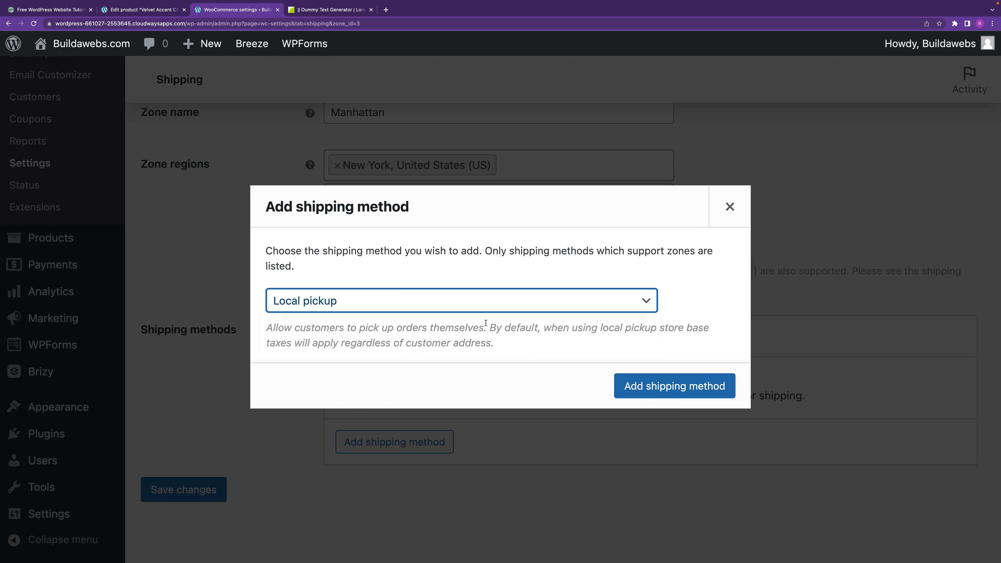
click(683, 390)
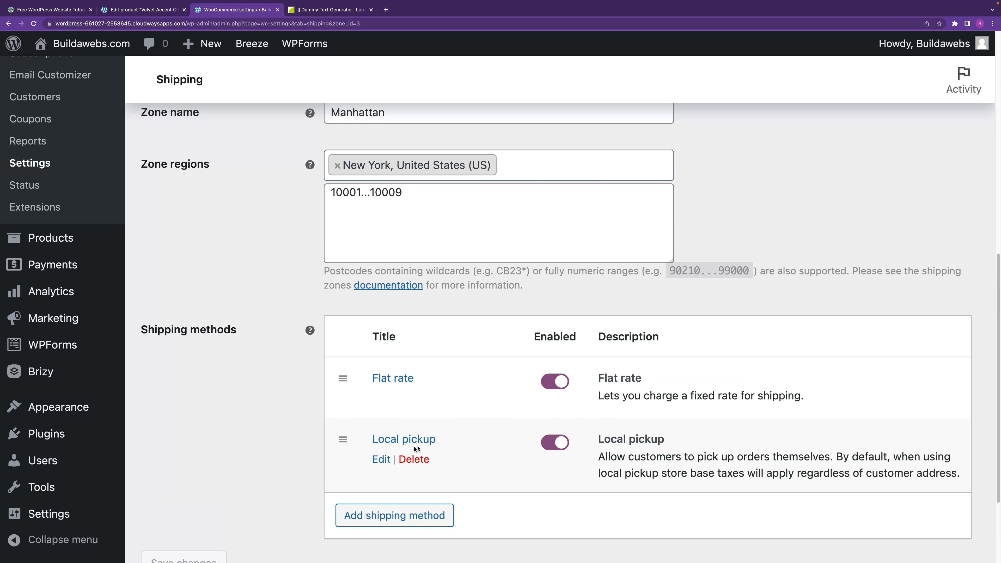
click(389, 463)
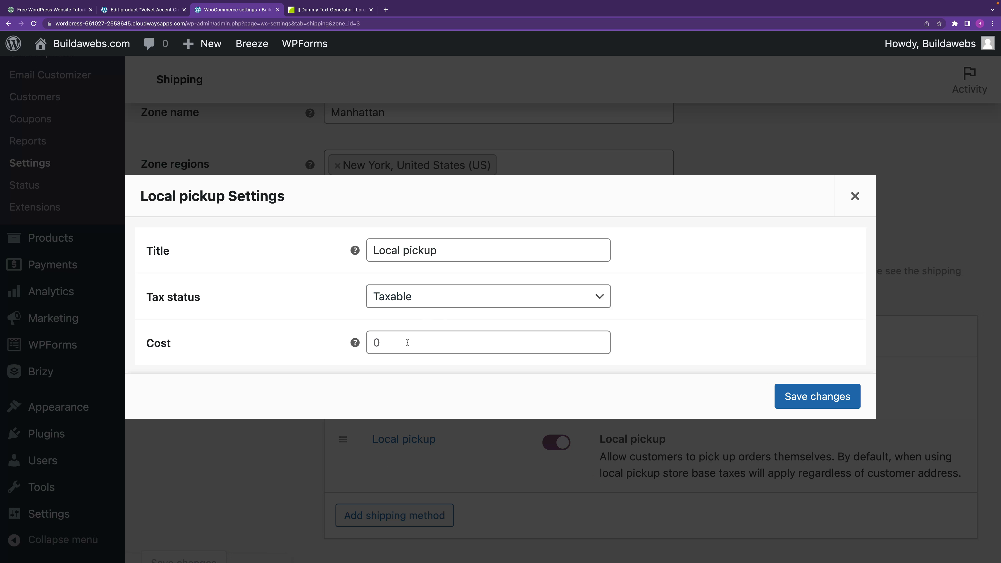
click(488, 304)
click(468, 314)
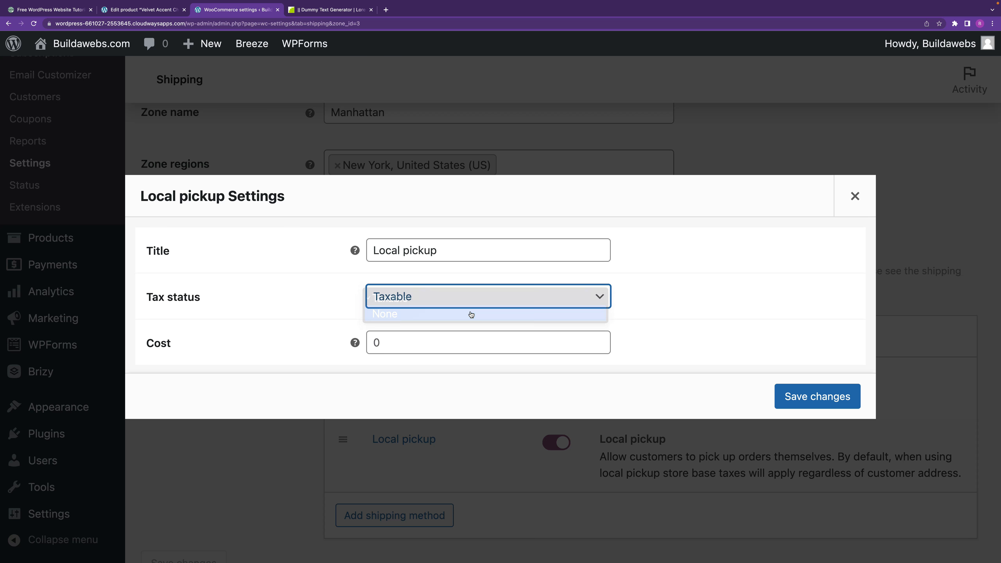
click(832, 402)
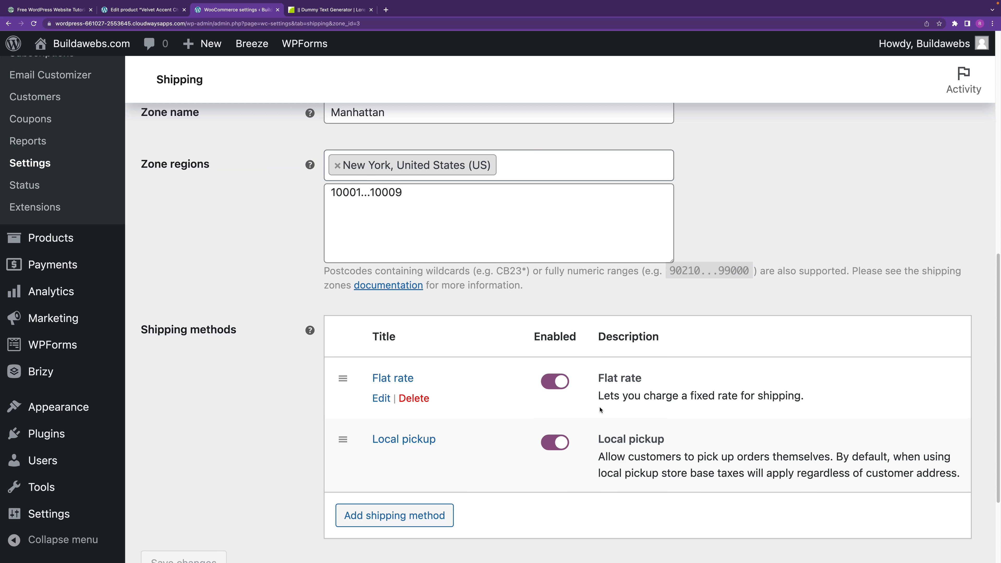
- Leave Flat rate enabled and save the Manhattan zone's shipping methods
click(556, 381)
click(556, 382)
click(555, 382)
click(556, 381)
scroll(315, 444, down, 2)
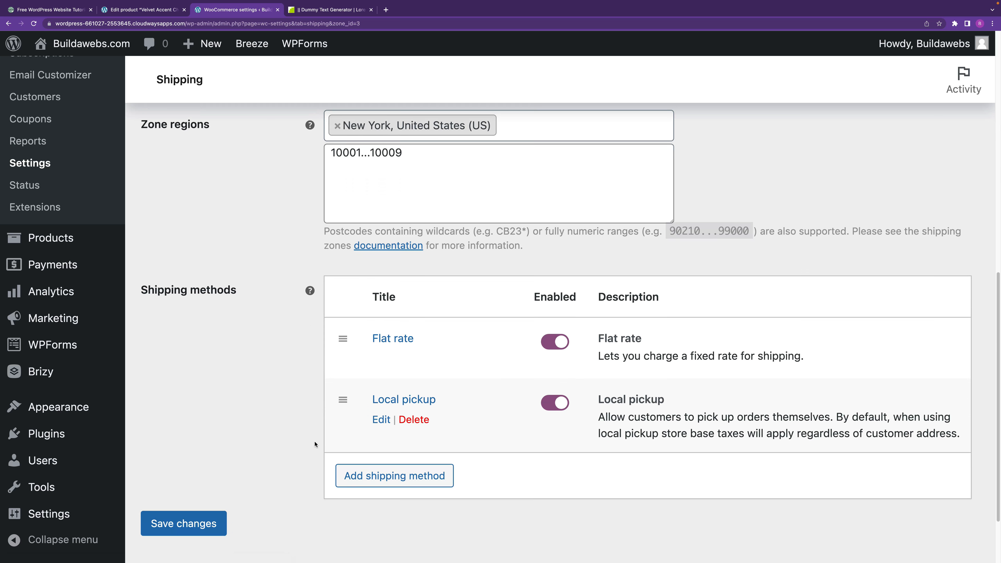
scroll(315, 445, down, 1)
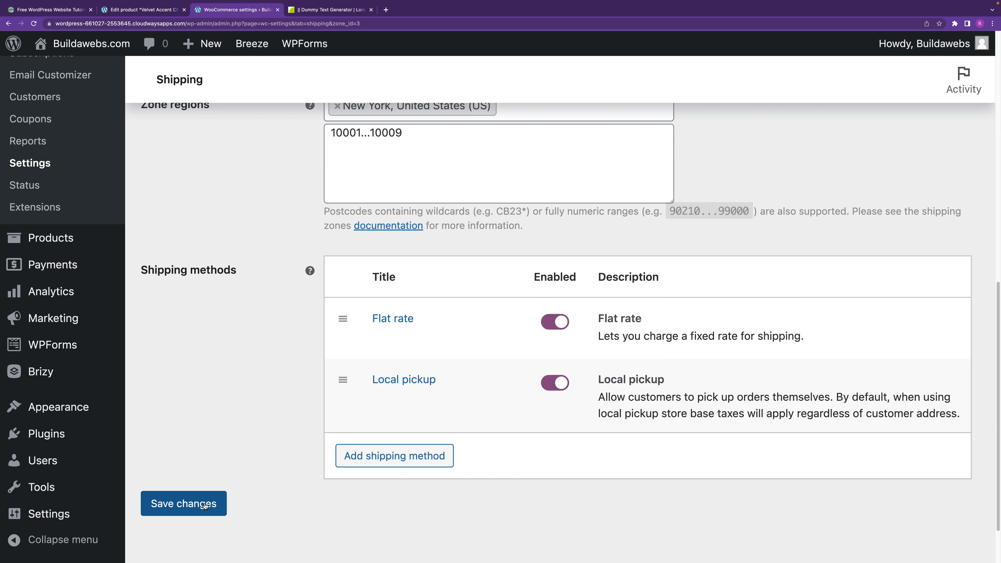
click(205, 505)
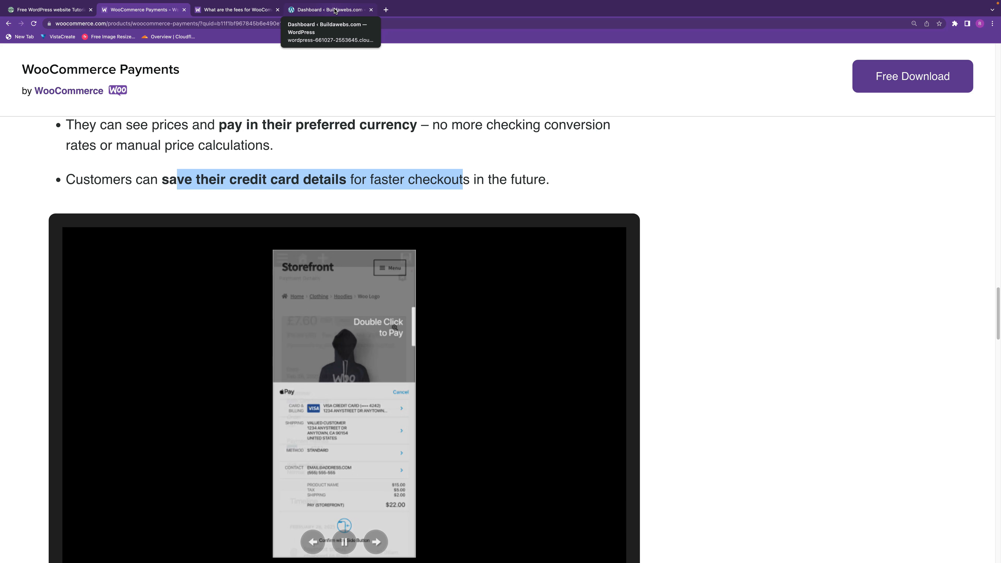
- Switch to the 'Dashboard ‹ Buildawebs.com' browser tab to return to the WordPress admin
click(334, 11)
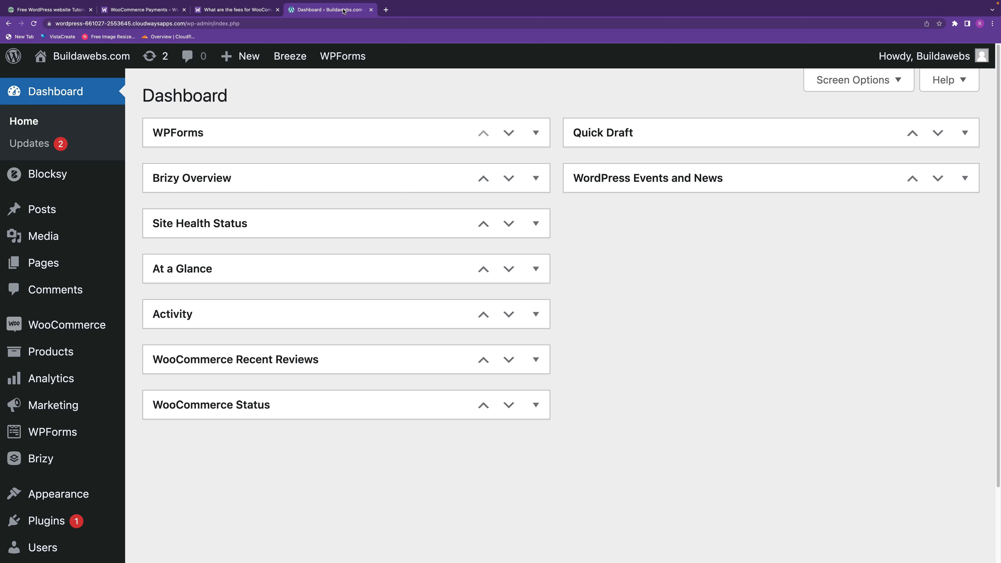
- Install WooCommerce Payments from WooCommerce > Settings > Payments and wait for its Connect page
mouse_move(68, 329)
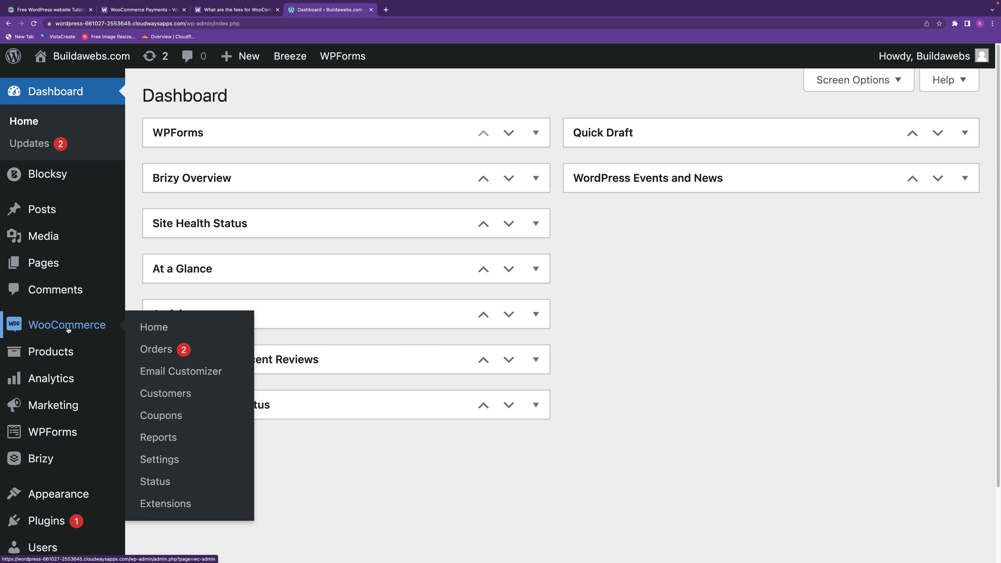
mouse_move(48, 521)
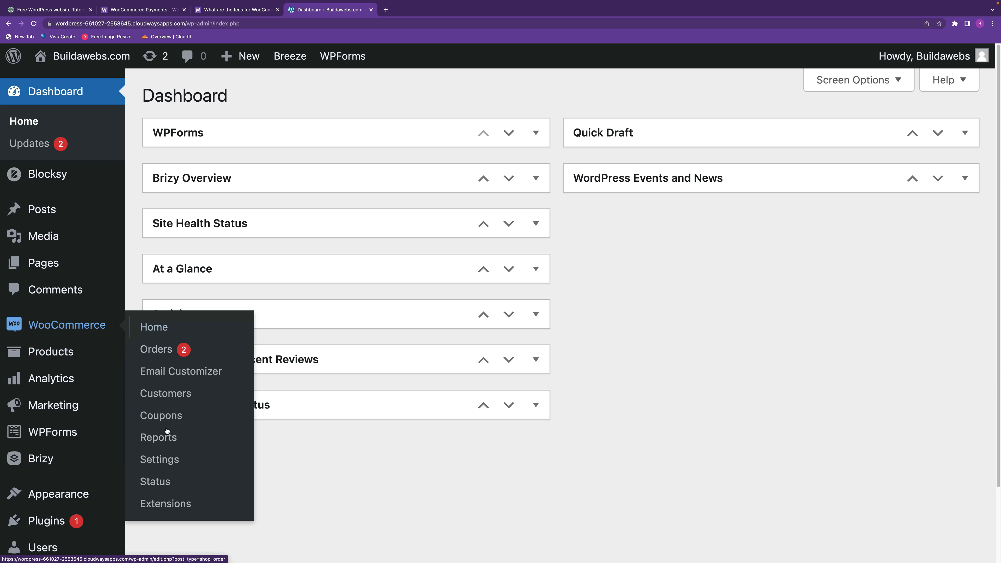
click(169, 461)
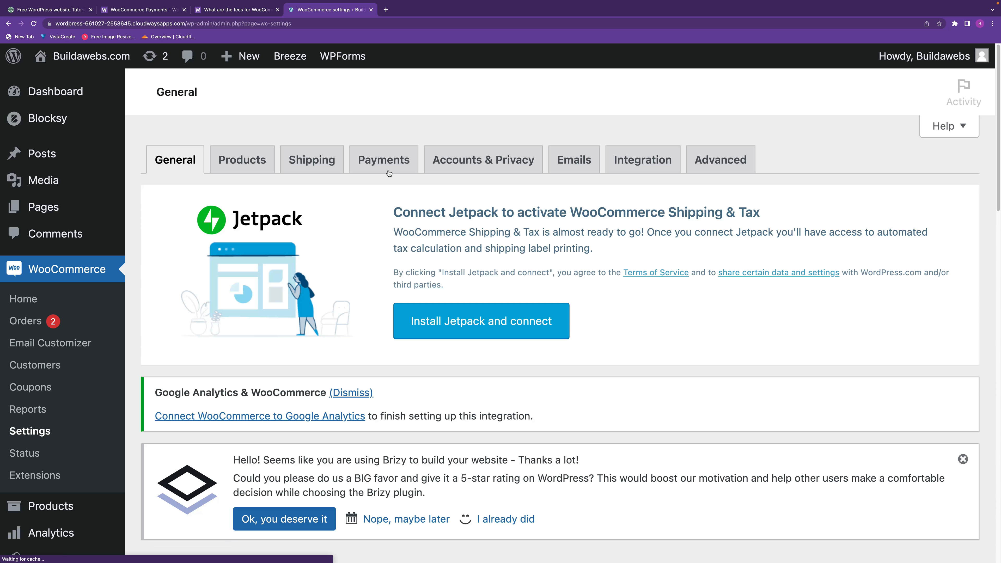
click(385, 160)
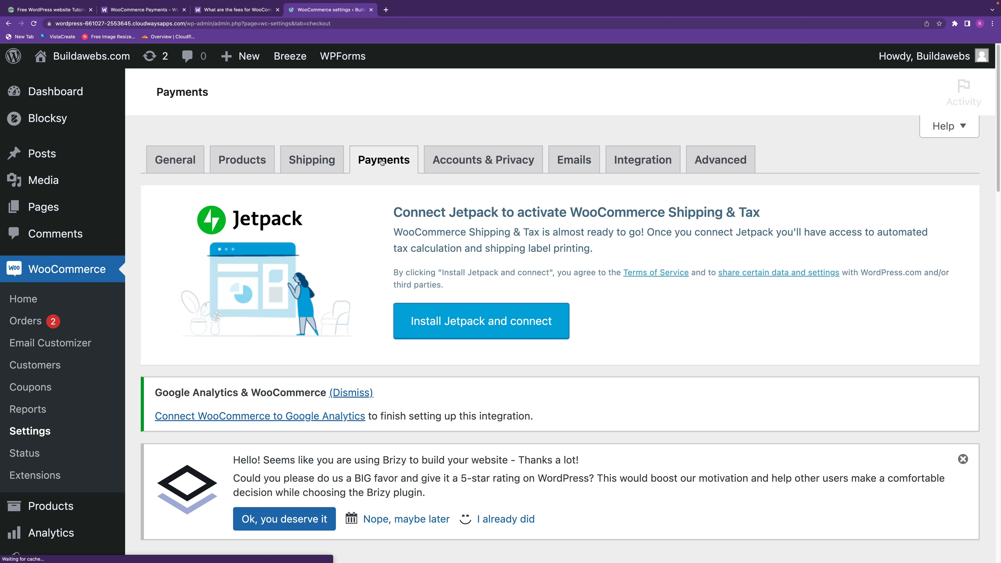
scroll(272, 245, down, 11)
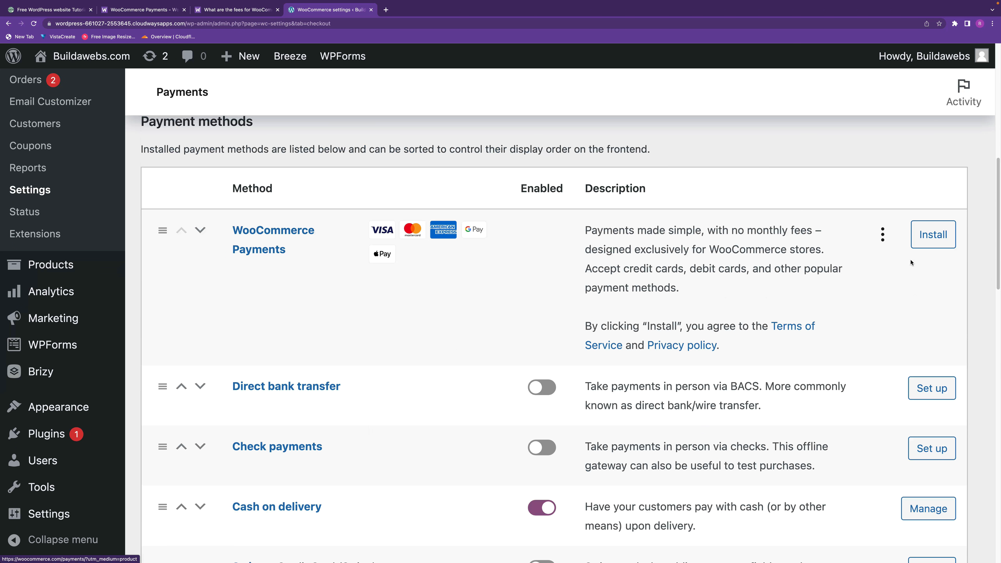
click(940, 240)
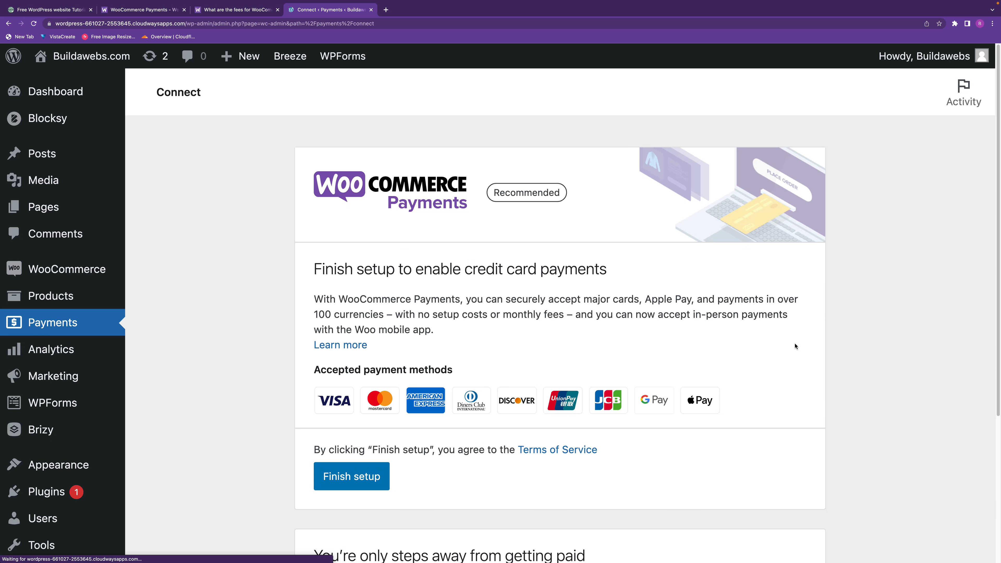
scroll(805, 343, down, 3)
scroll(465, 335, down, 3)
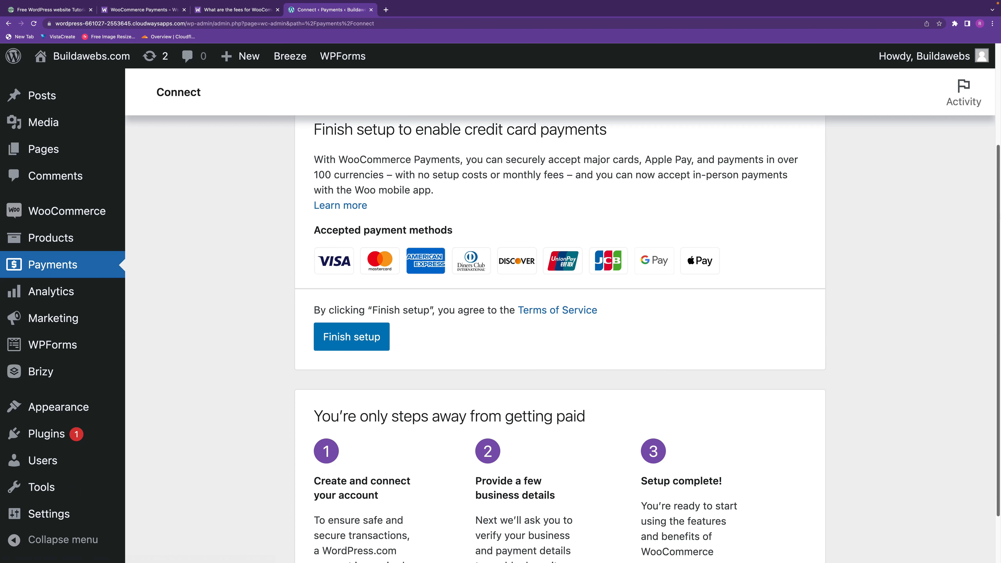
drag(999, 227, 999, 256)
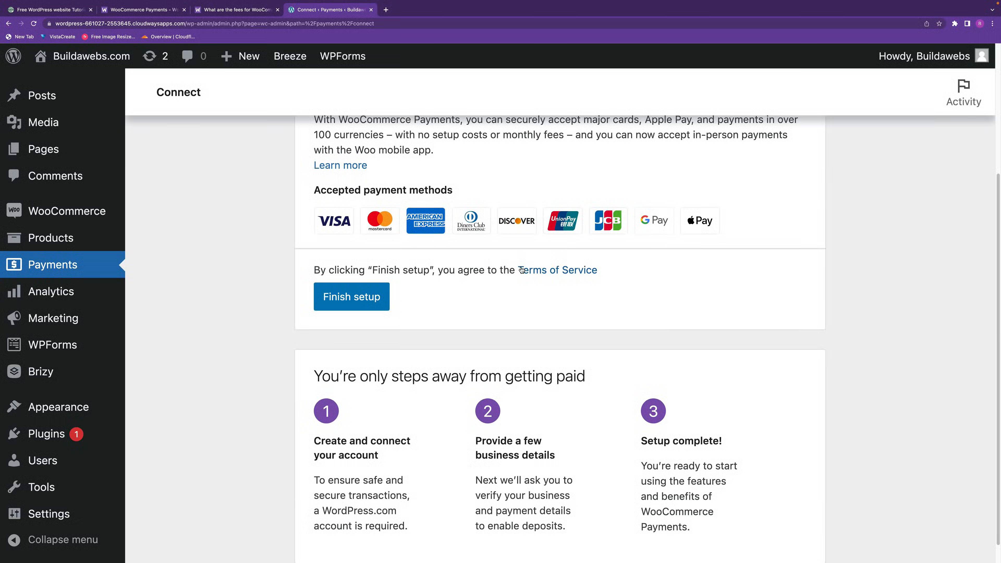
scroll(305, 285, up, 2)
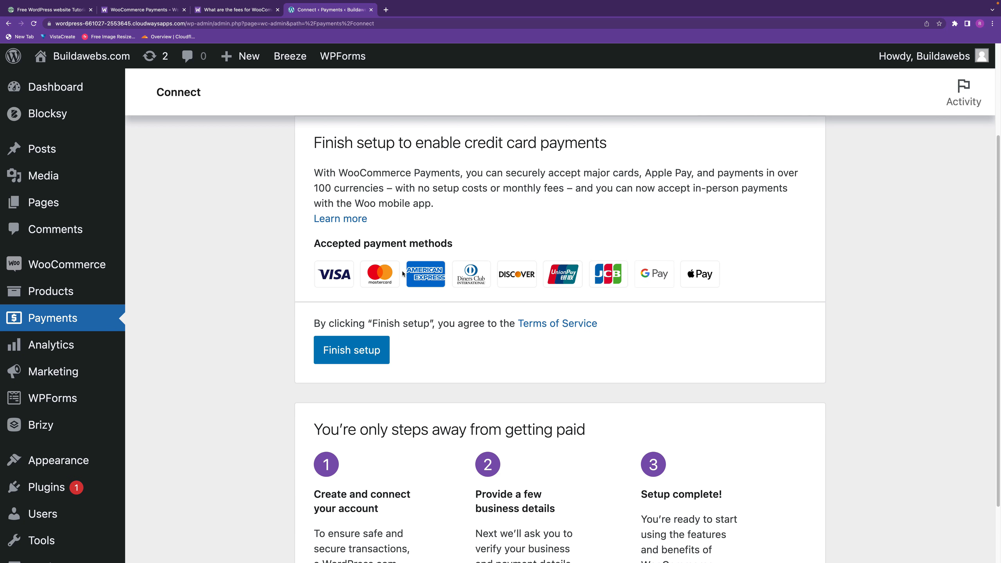
- Start Finish setup and enter the account e-mail address for WordPress.com
click(358, 356)
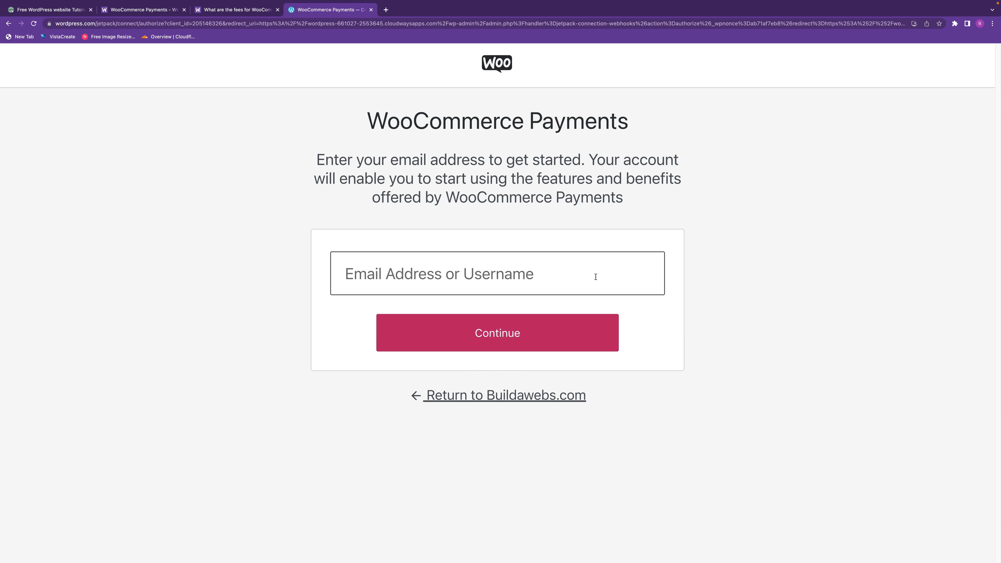
key(super+v)
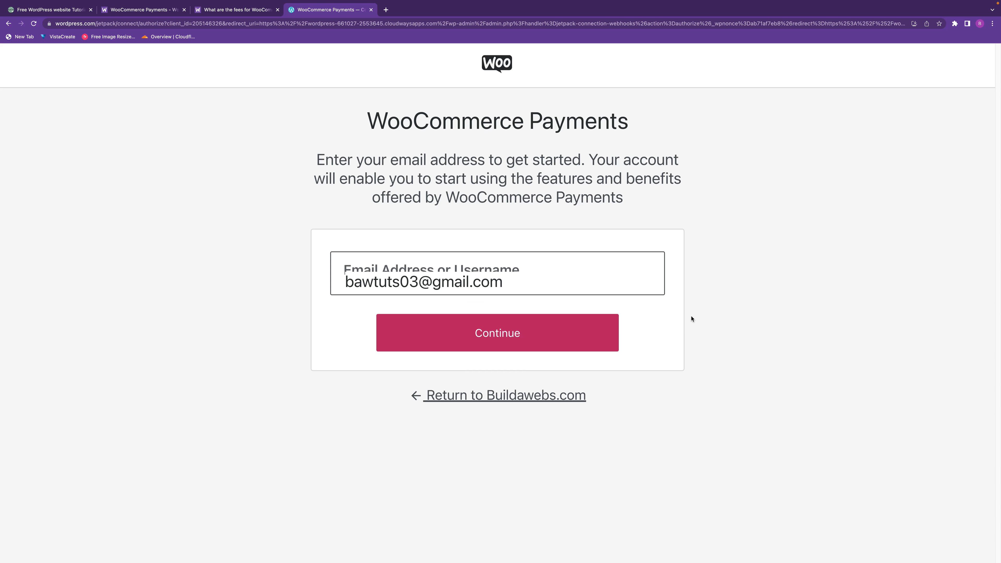
click(508, 336)
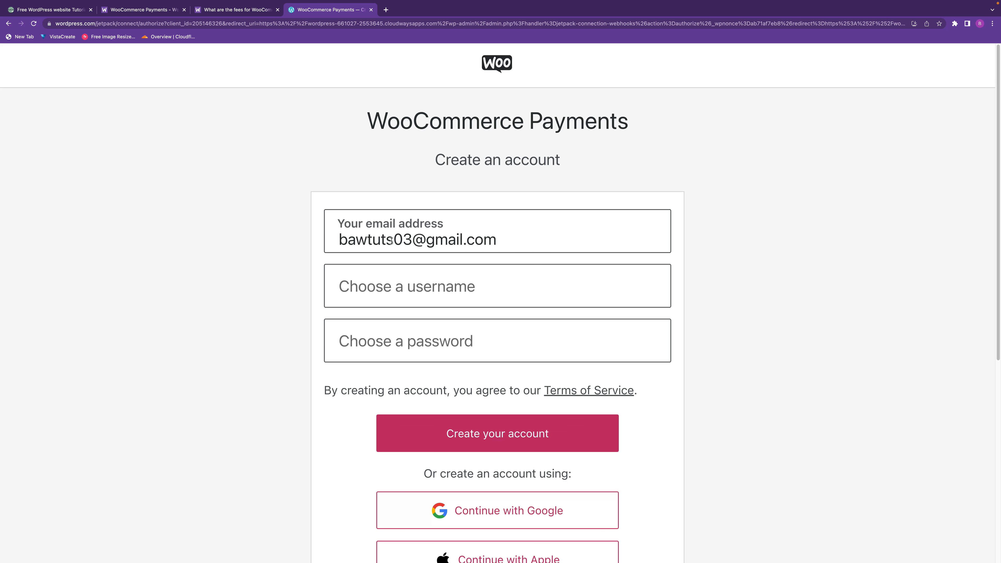
- Use the e-mail's name part as username, enter a password, and create the WordPress.com account
drag(393, 242, 348, 239)
drag(412, 238, 298, 235)
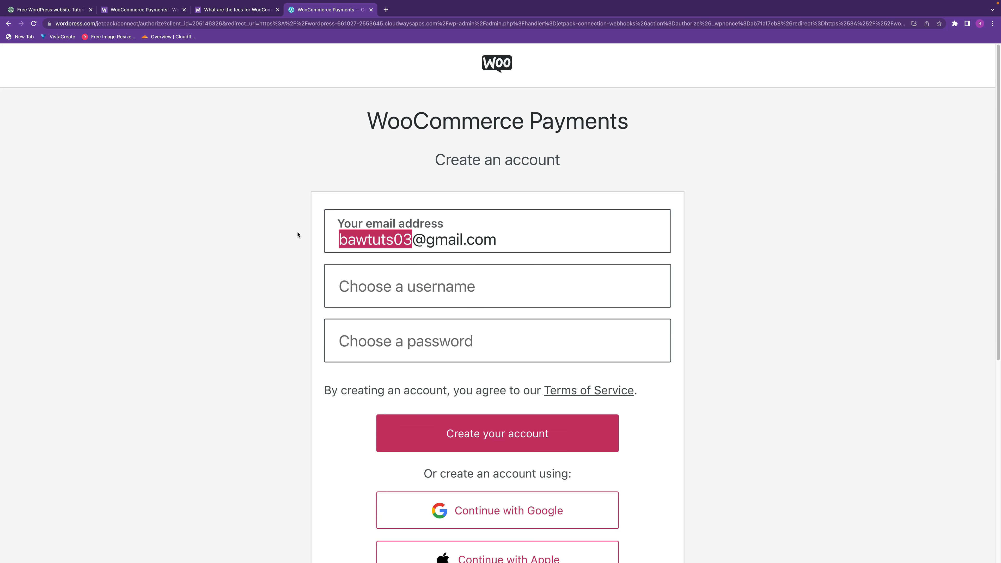
click(351, 288)
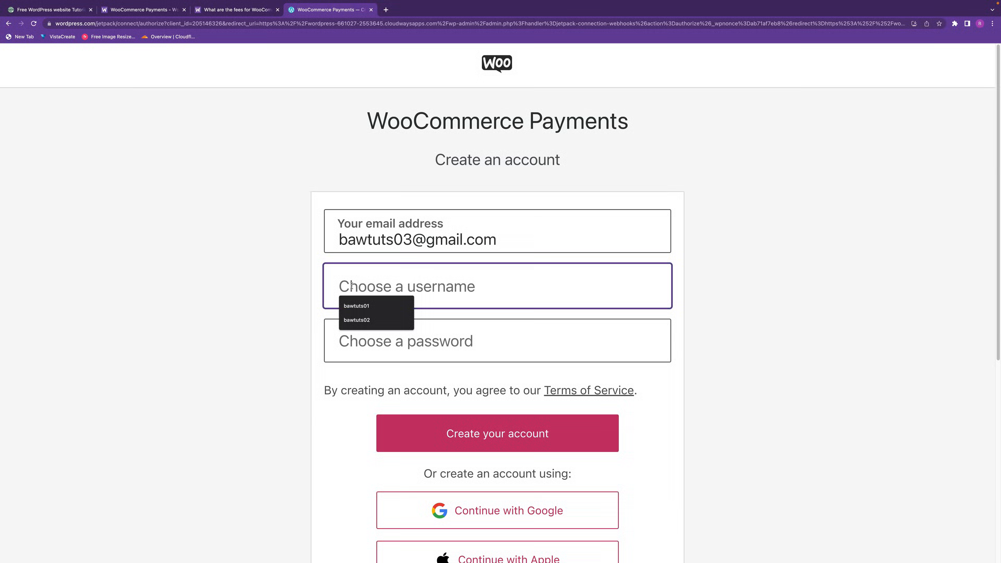
key(super+v)
click(393, 341)
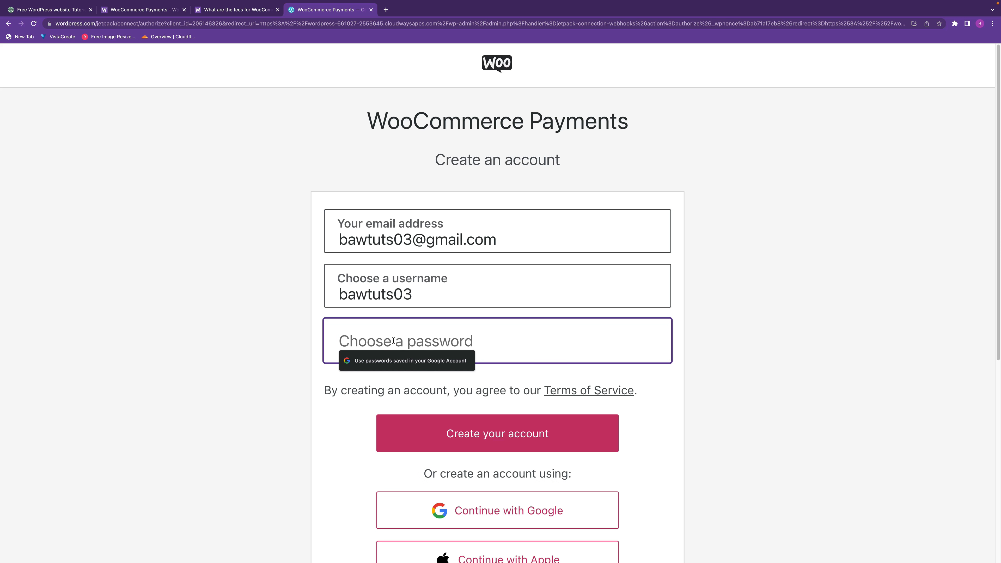
text(•••••••••••••••)
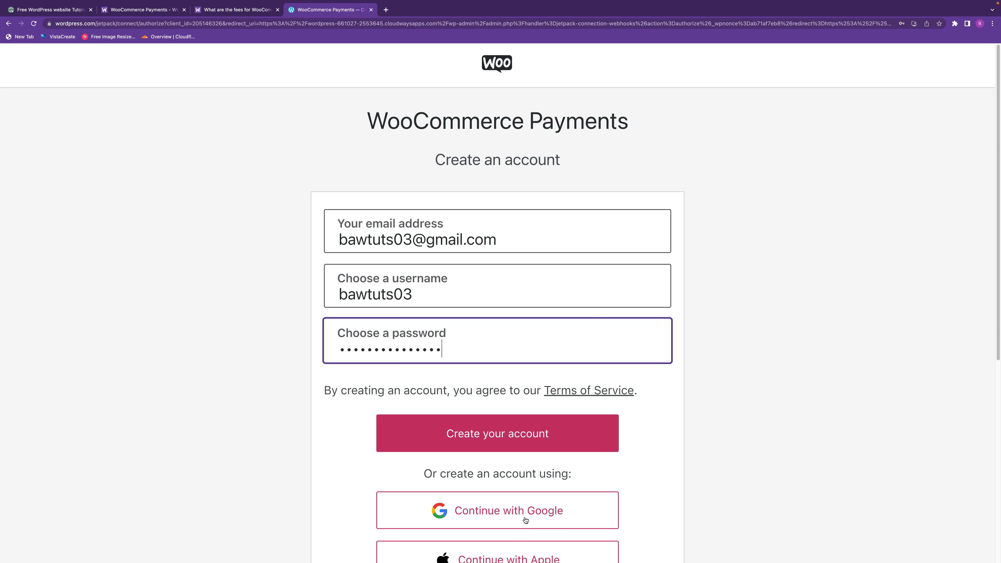
scroll(554, 522, down, 3)
scroll(566, 503, down, 3)
scroll(563, 501, up, 2)
click(521, 313)
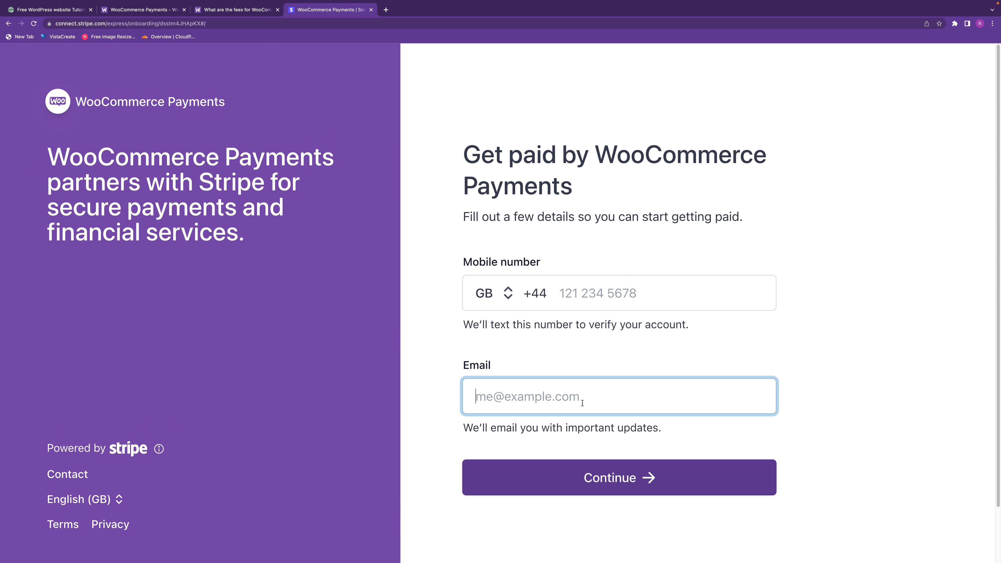
- Verify the phone with the SMS verification code and set the country to United Kingdom
click(631, 474)
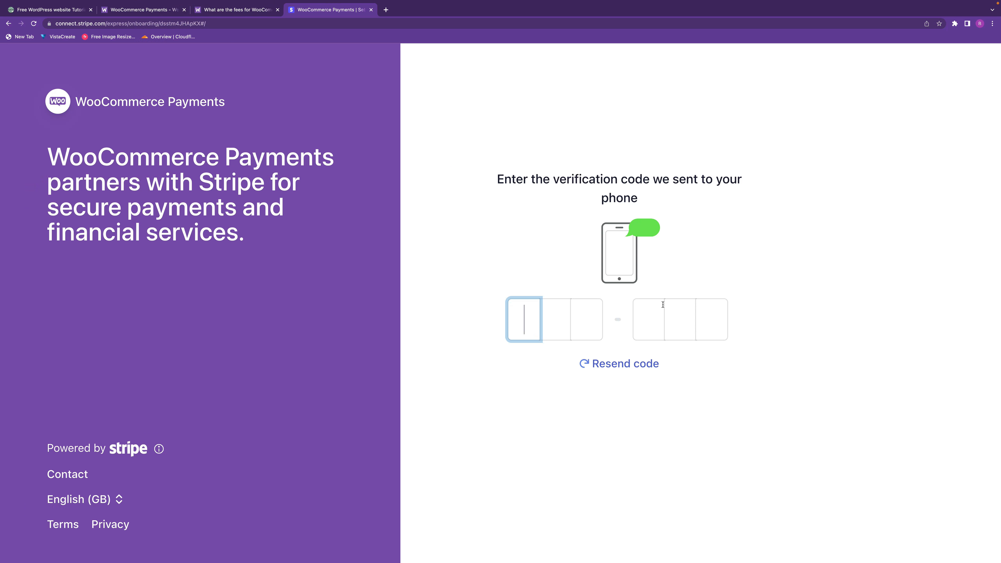
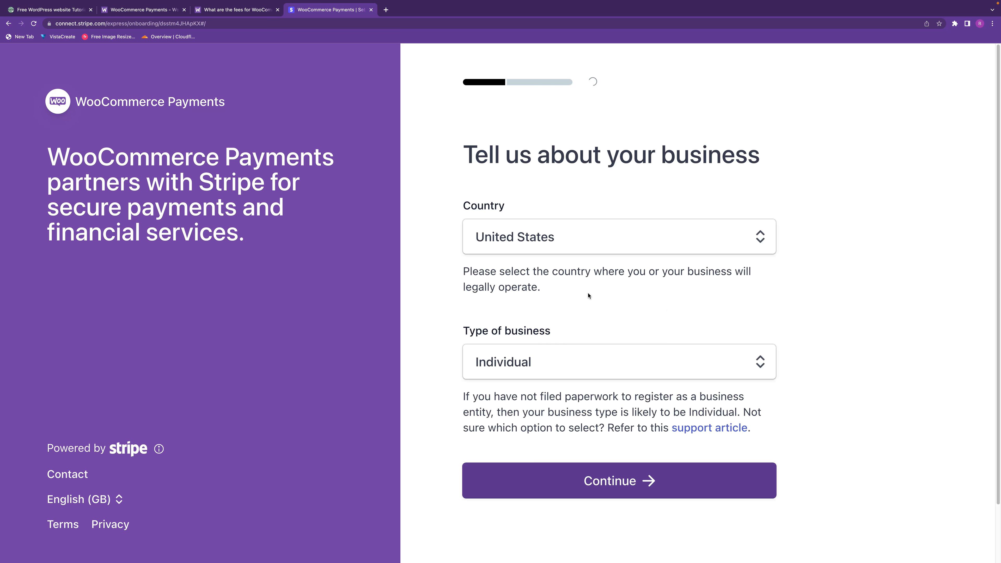
click(581, 240)
click(642, 225)
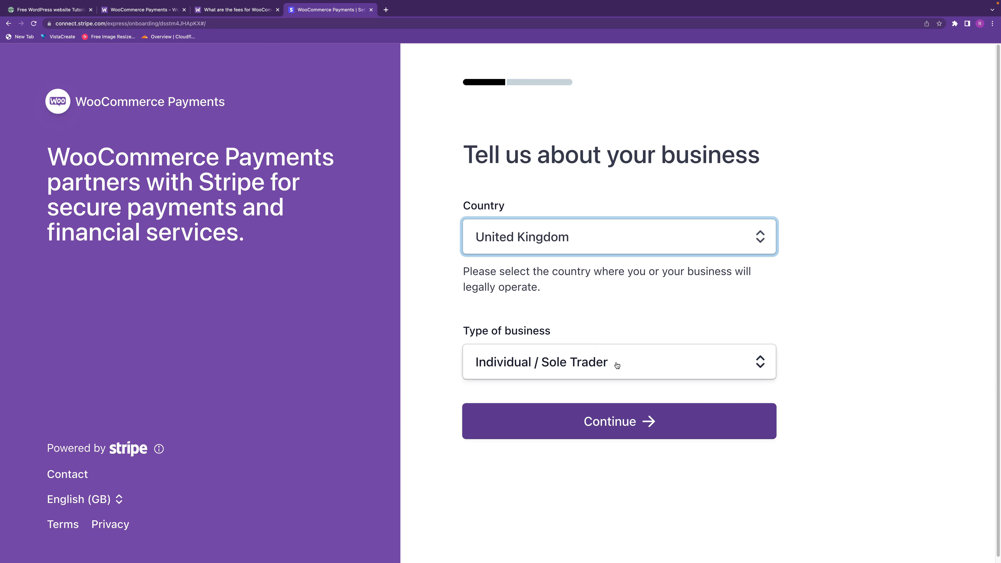
- Set the business type to Individual / Sole Trader and submit the business details
click(618, 365)
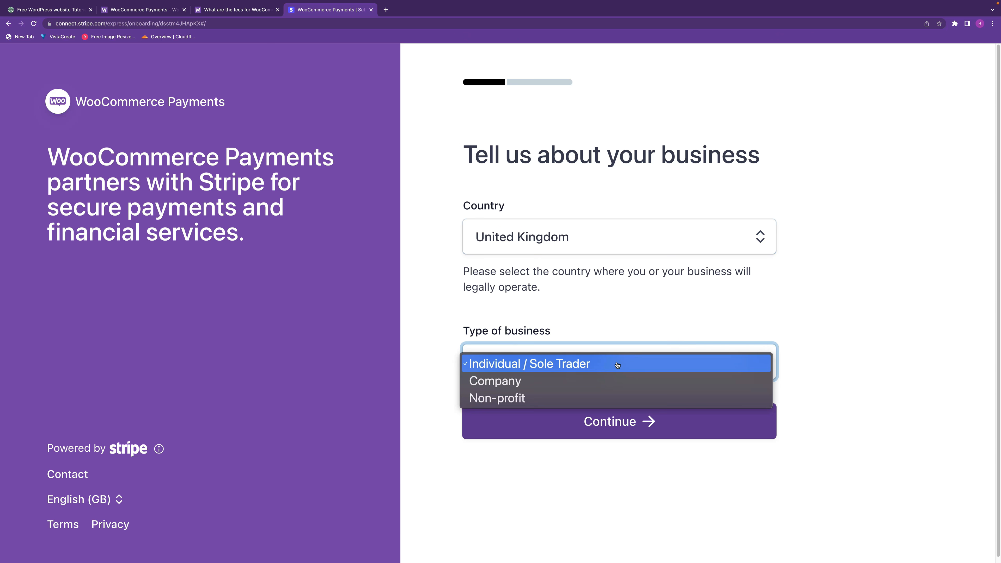
click(602, 379)
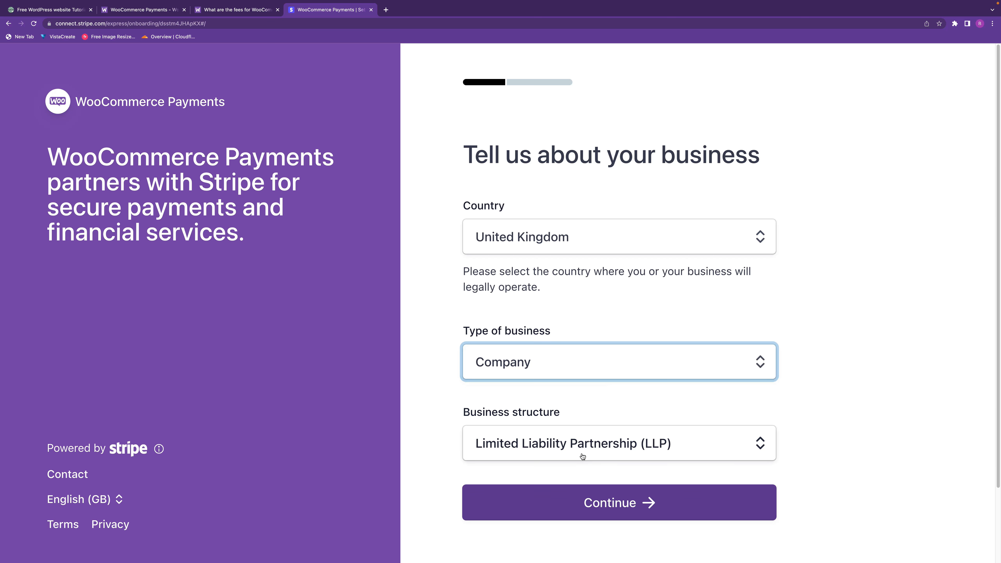
click(593, 449)
click(861, 484)
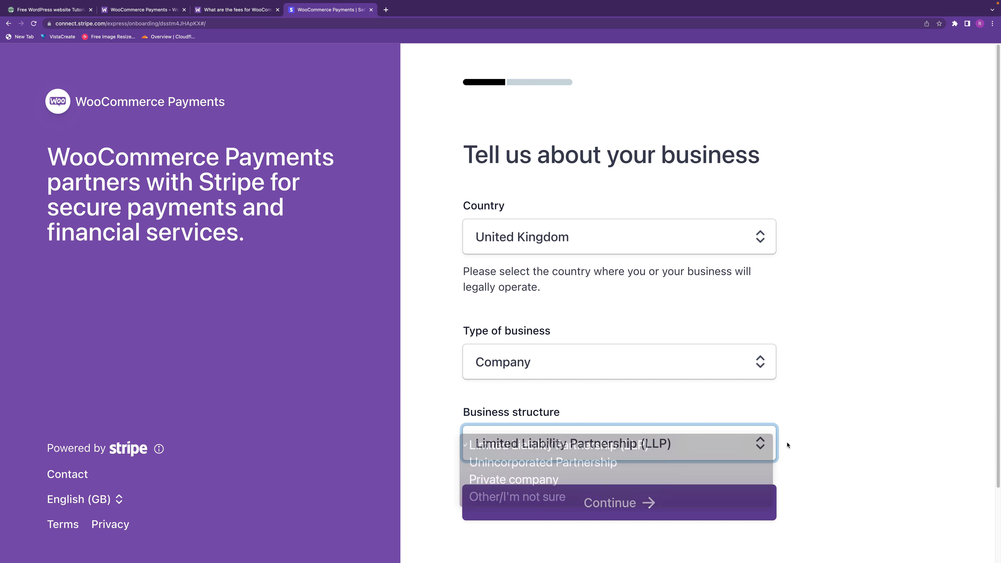
click(591, 377)
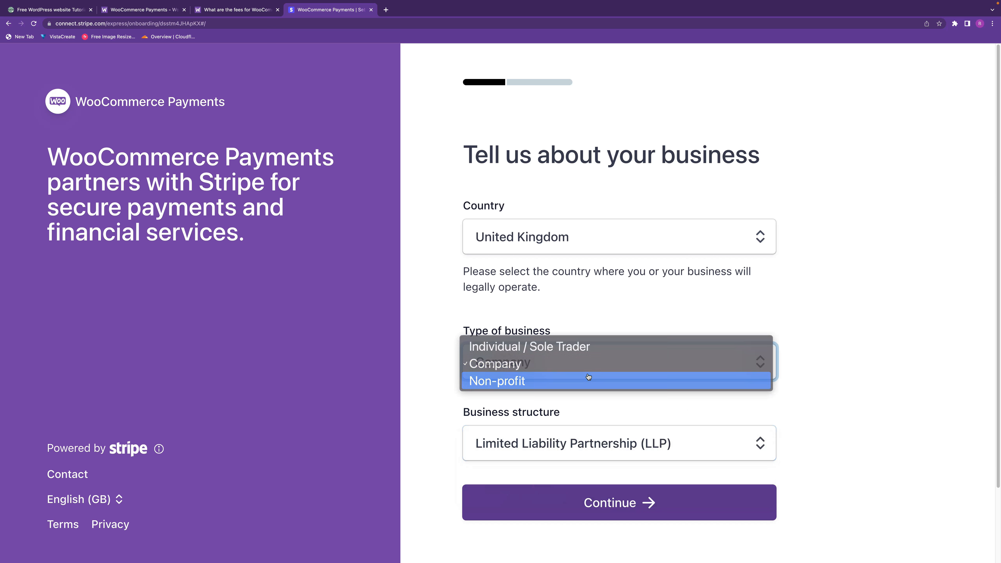
click(583, 381)
click(583, 365)
click(563, 331)
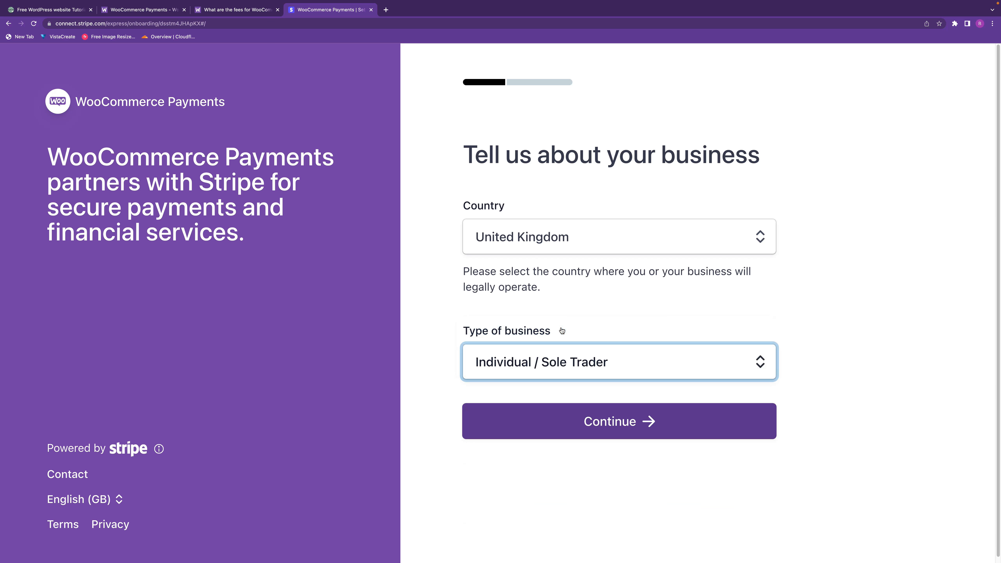
click(620, 428)
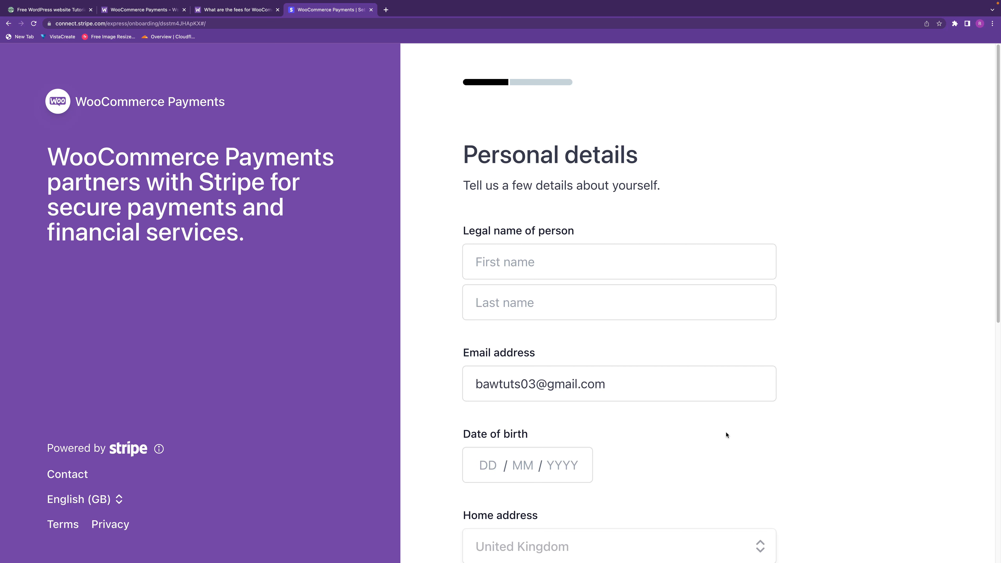
- Set the business industry to Clothing and accessories and continue
drag(998, 221, 989, 431)
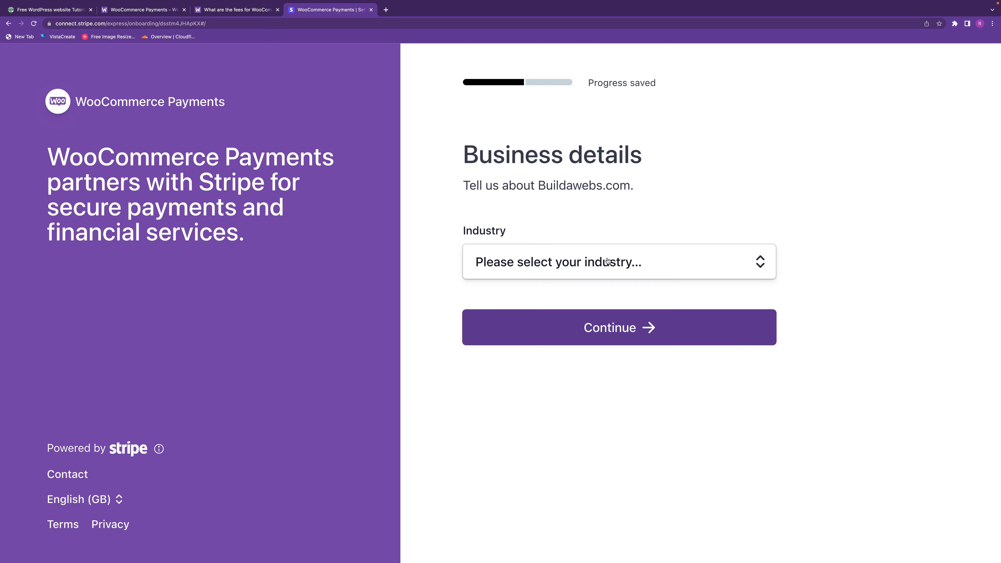
click(608, 261)
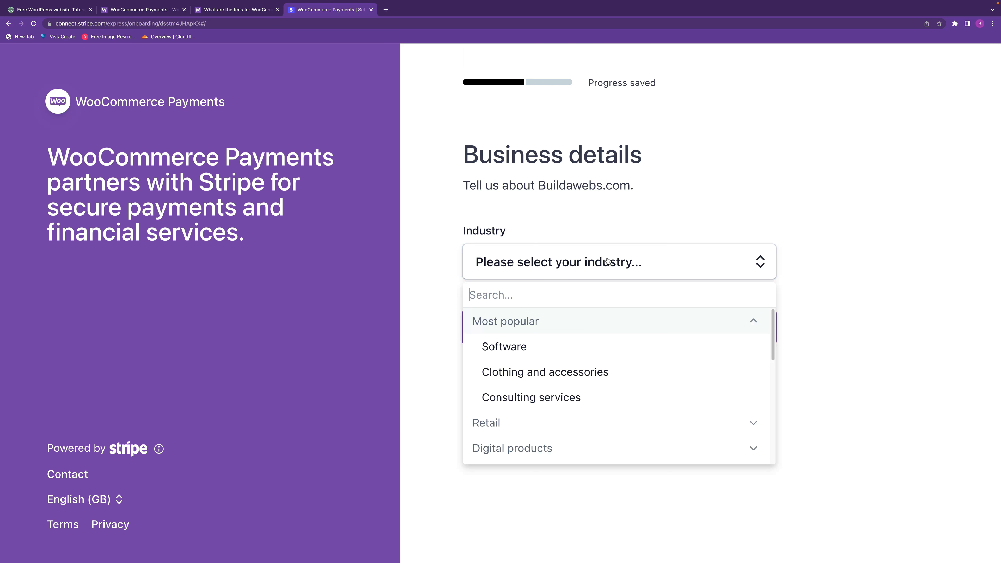
click(578, 379)
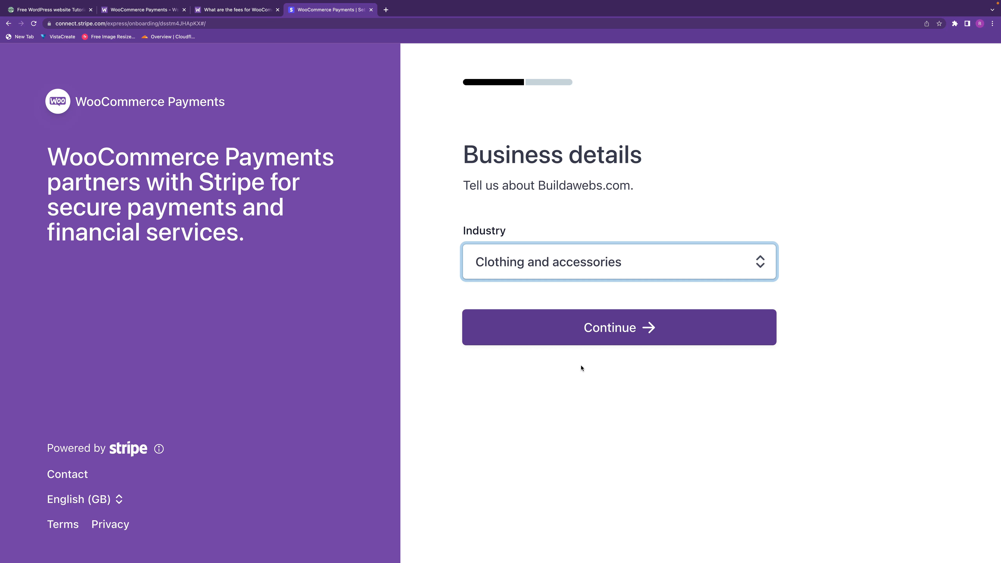
click(619, 328)
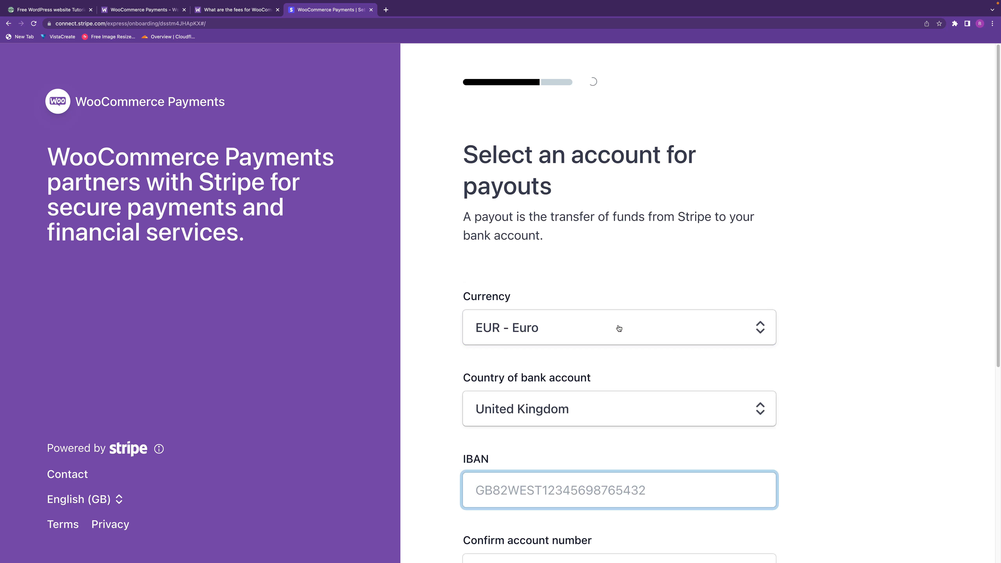
- Choose GBP - British Pound as payout currency and save the UK bank account details
click(617, 337)
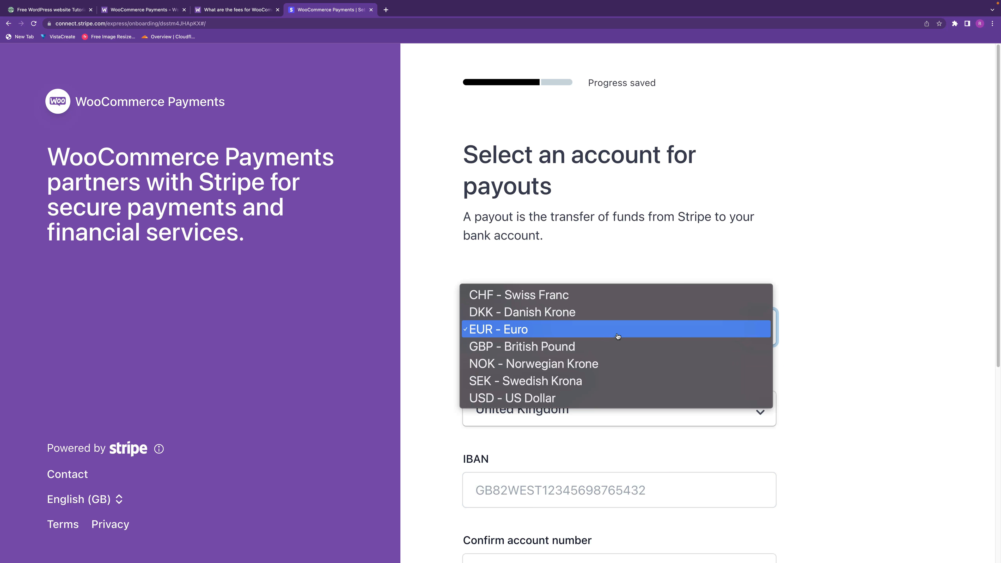
click(608, 347)
click(608, 333)
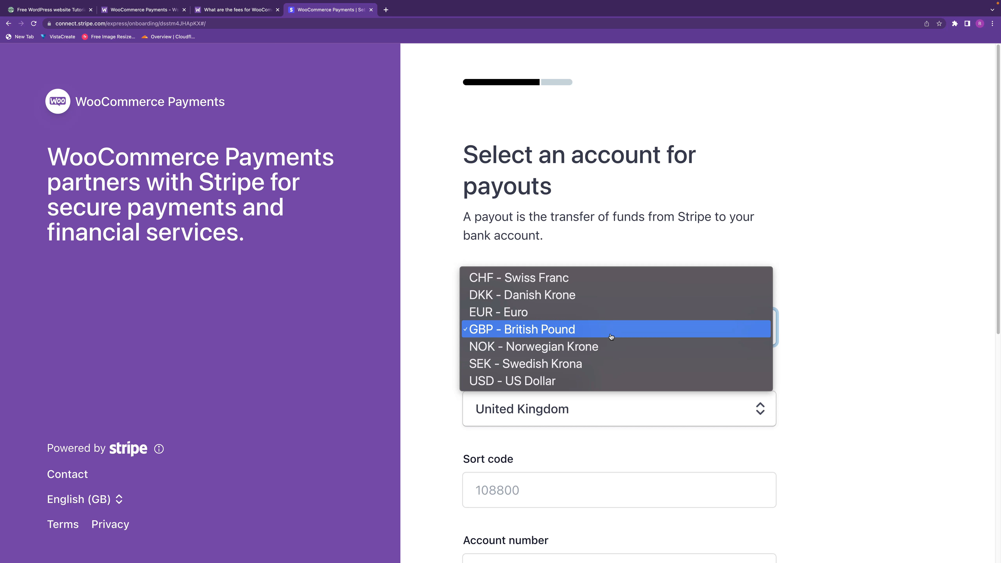
click(842, 336)
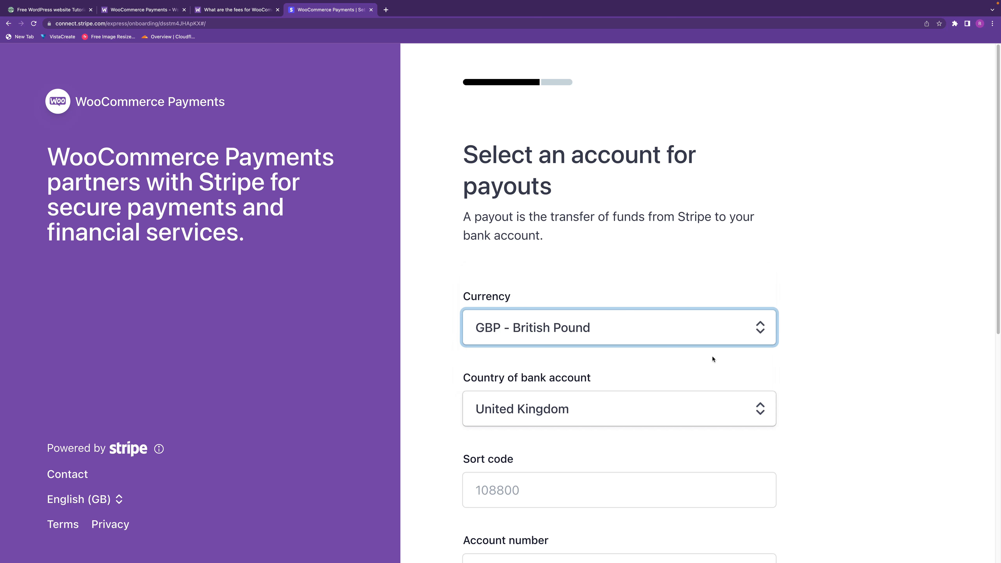
scroll(634, 425, down, 4)
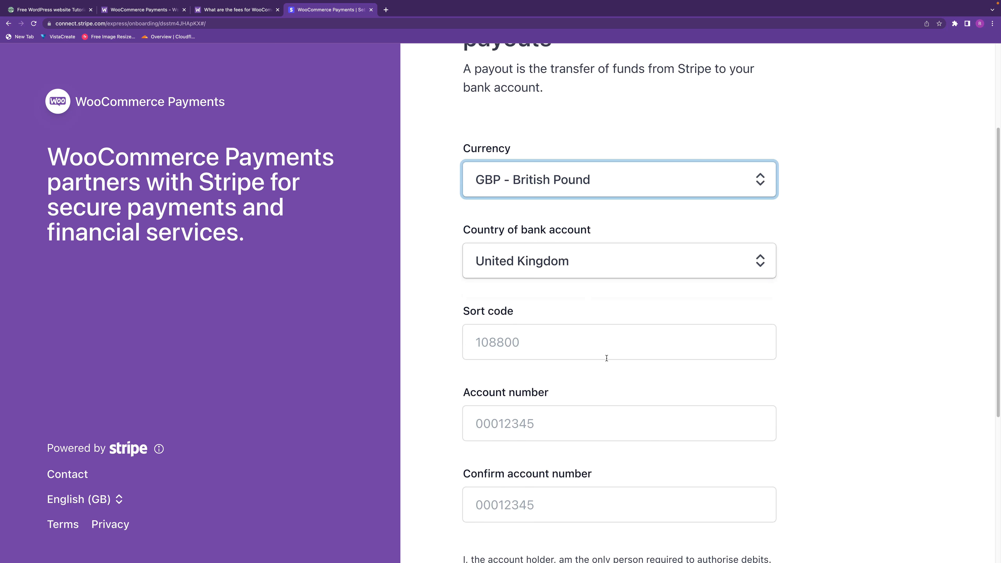
scroll(617, 378, down, 4)
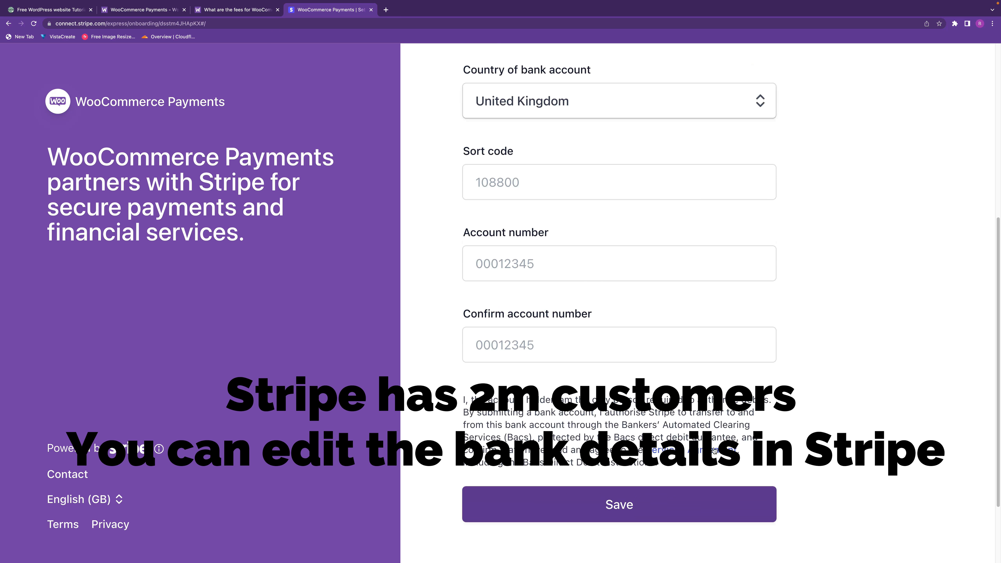
click(643, 515)
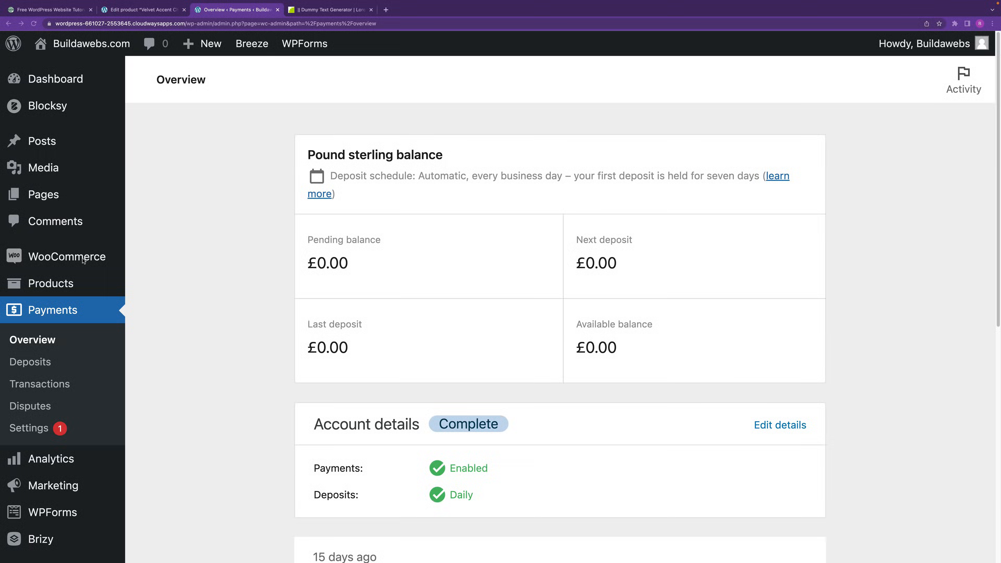
- Tick Enable test mode for WooCommerce Payments and save the payment settings
mouse_move(79, 258)
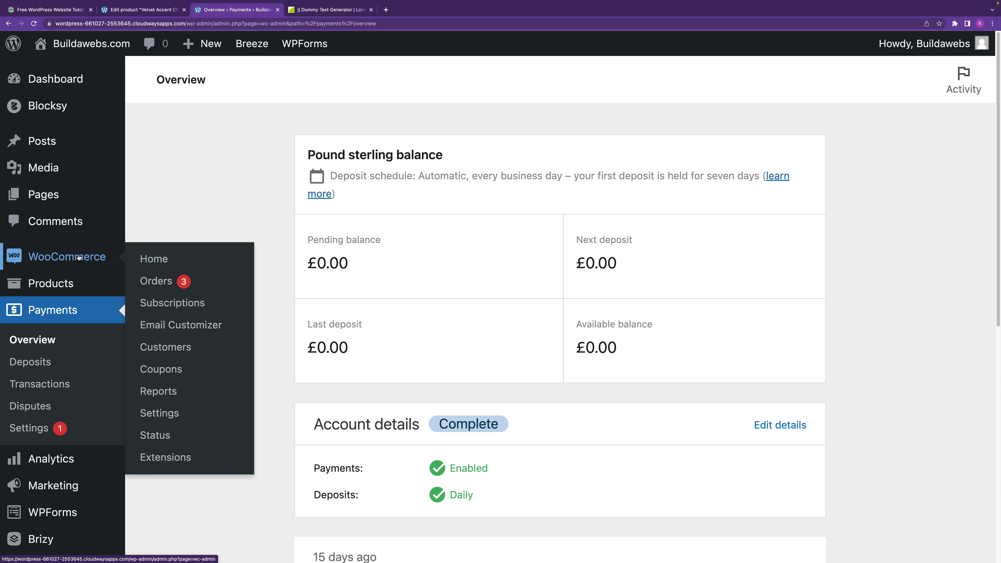
click(162, 417)
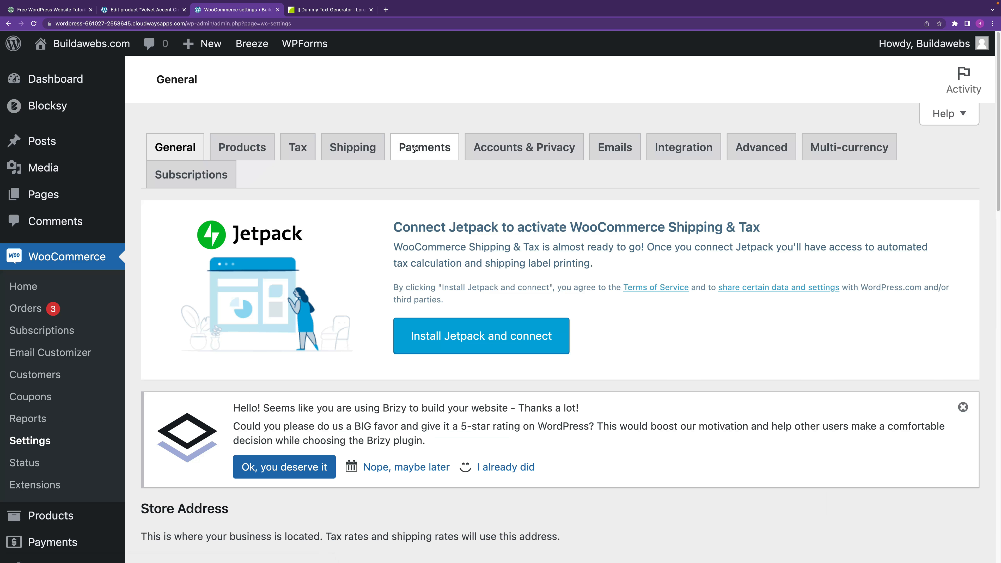
click(415, 148)
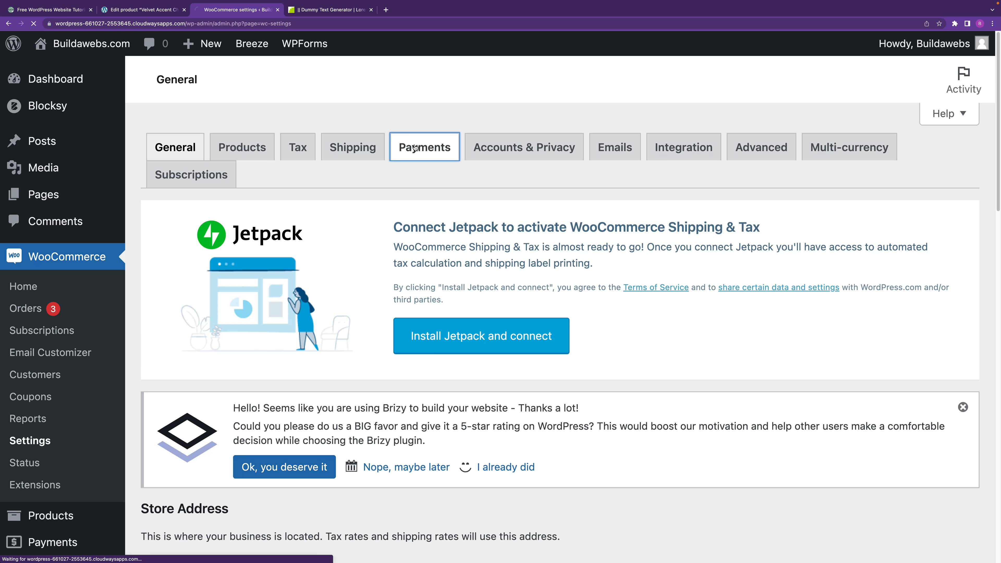
scroll(544, 461, down, 9)
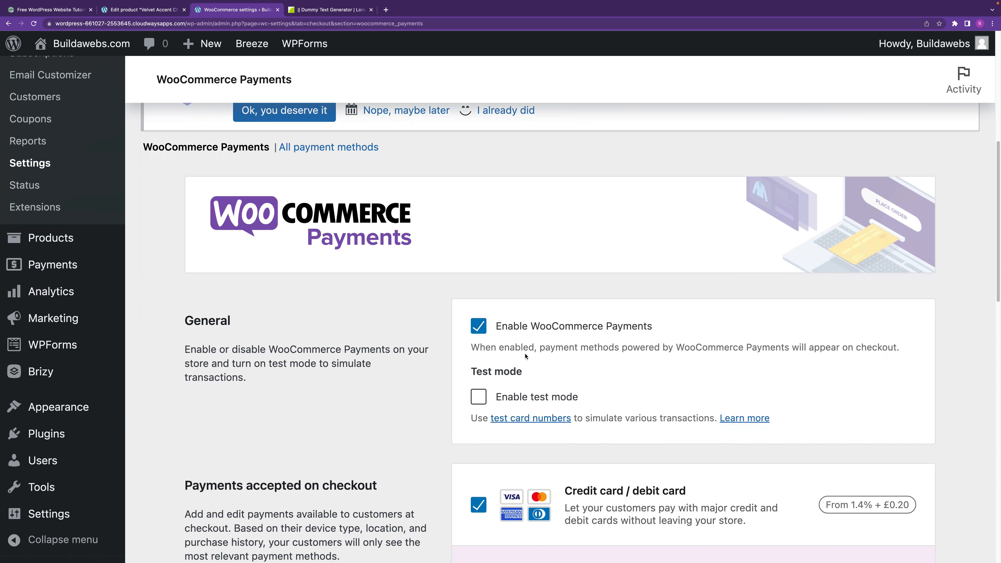
click(479, 397)
drag(998, 272, 981, 554)
click(903, 455)
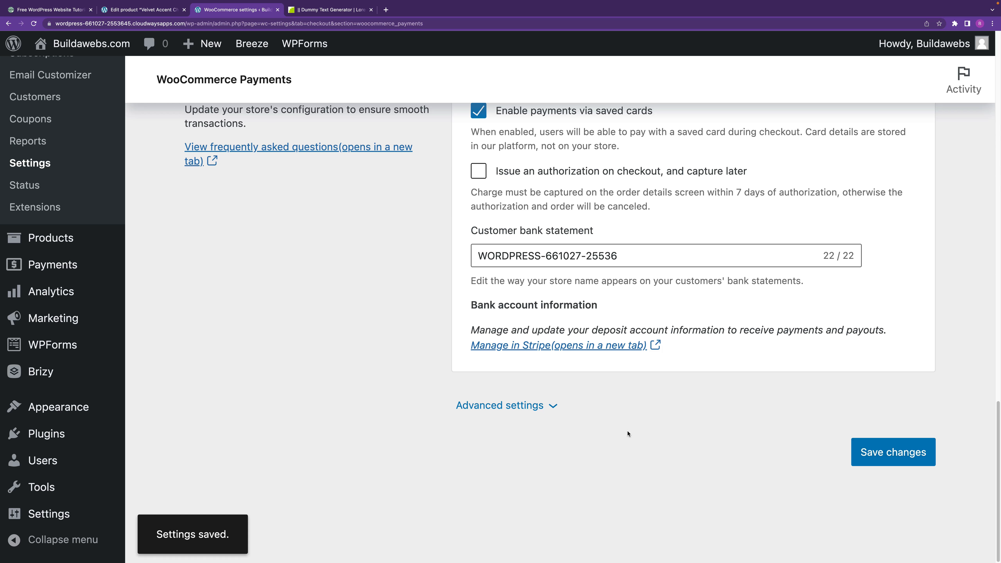
mouse_move(442, 560)
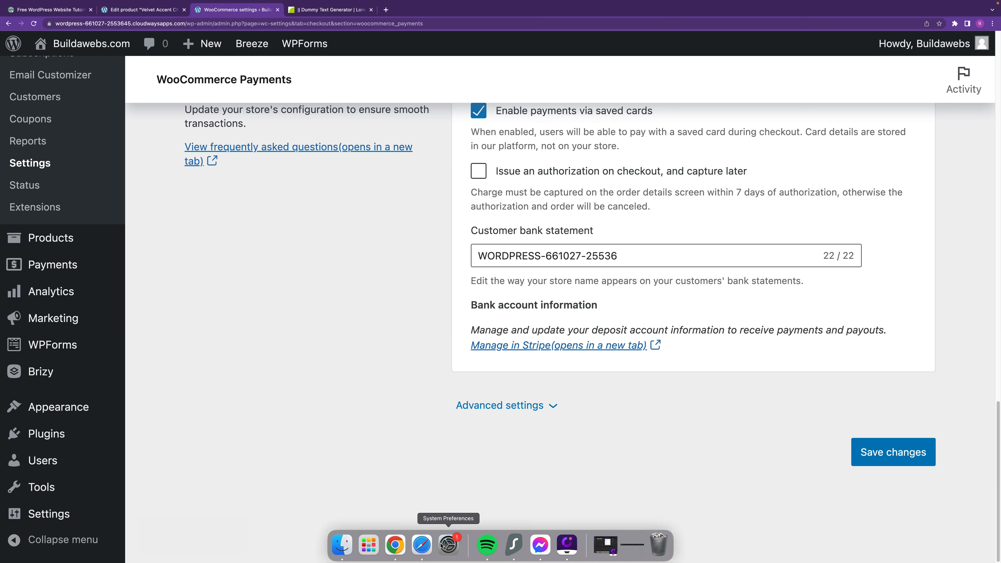
click(415, 548)
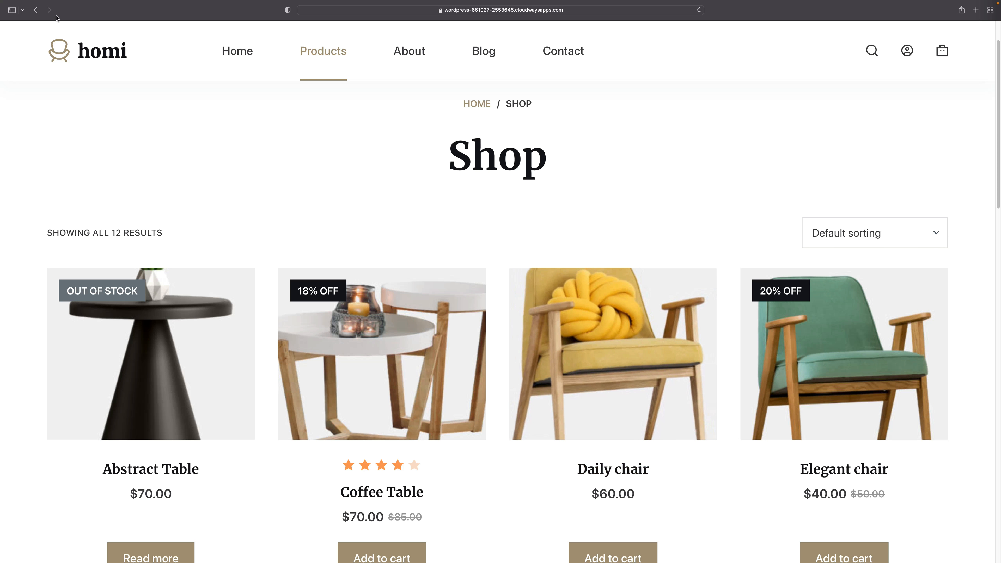
- Add one Velvet Accent Chair ($70.00) to the cart and proceed to checkout
click(700, 11)
scroll(978, 239, down, 8)
scroll(978, 238, down, 10)
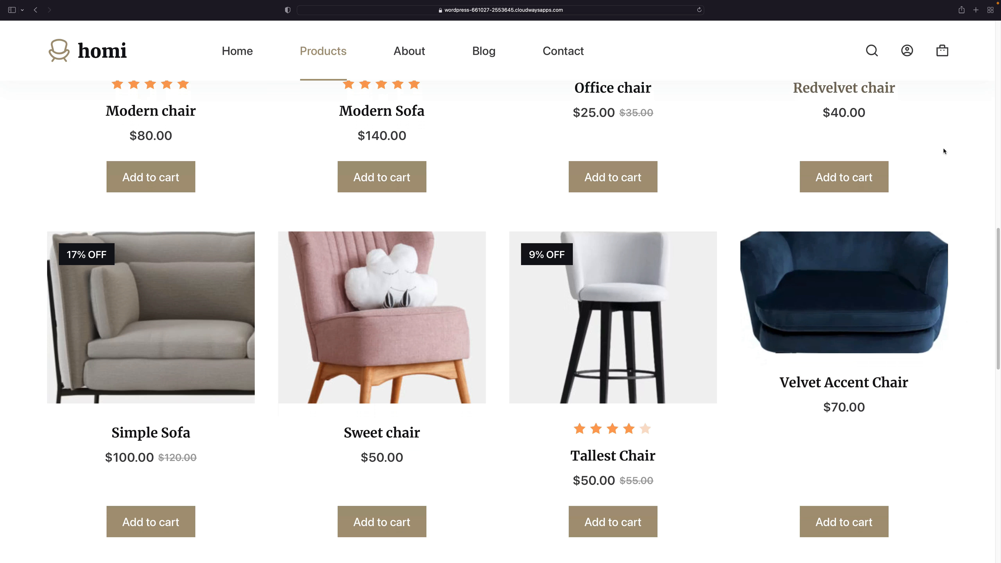
click(872, 303)
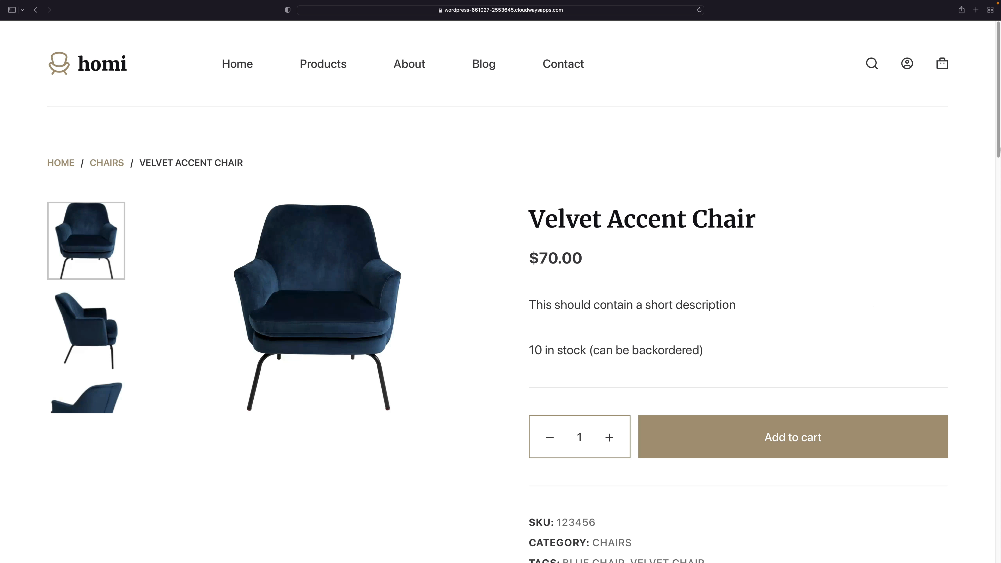
scroll(999, 149, down, 3)
click(817, 362)
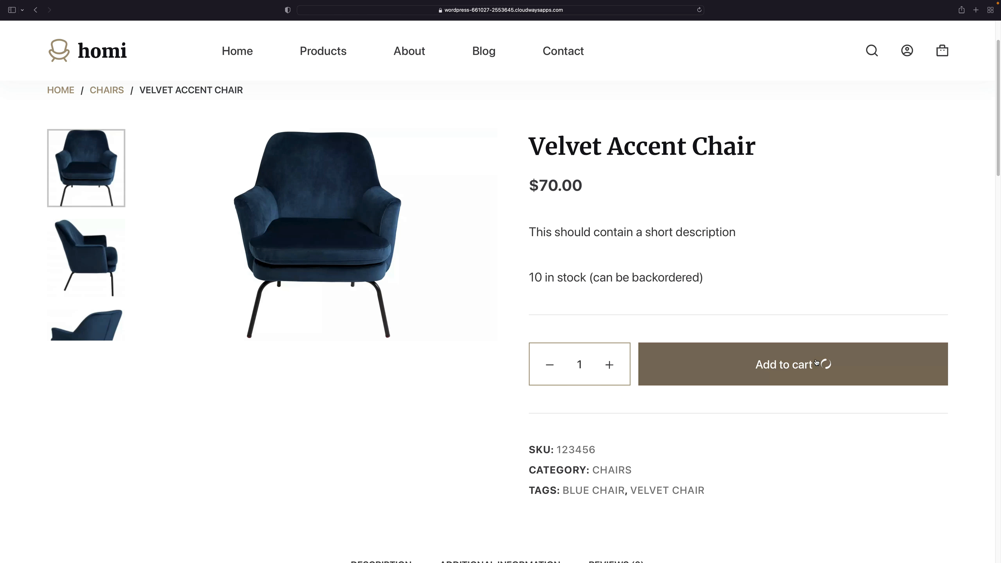
click(866, 363)
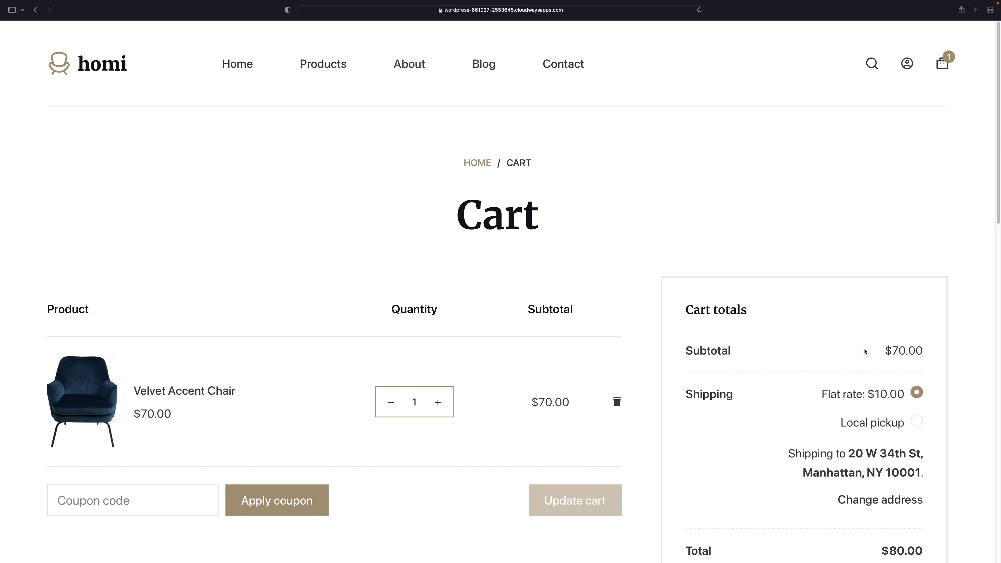
scroll(993, 161, down, 3)
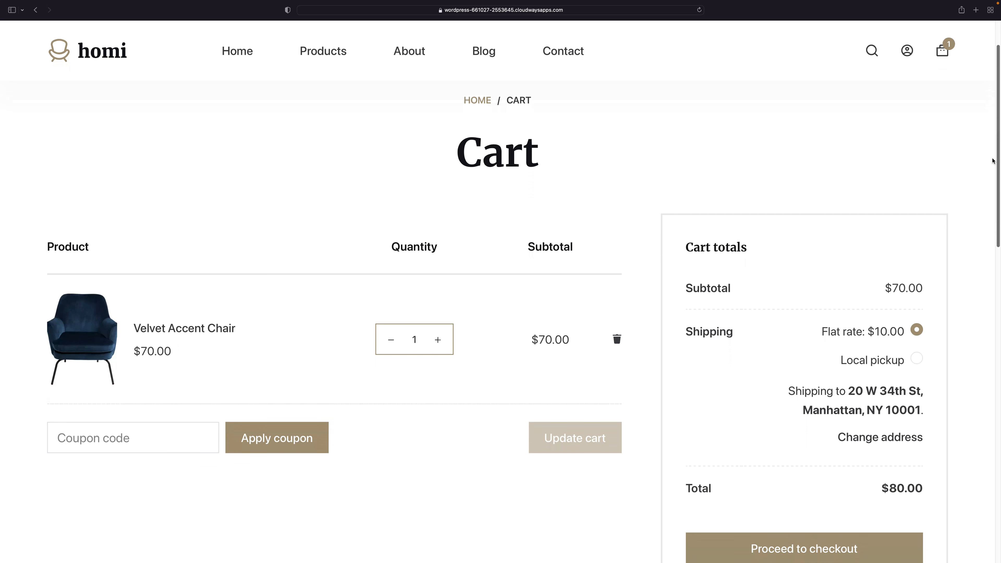
scroll(994, 161, down, 3)
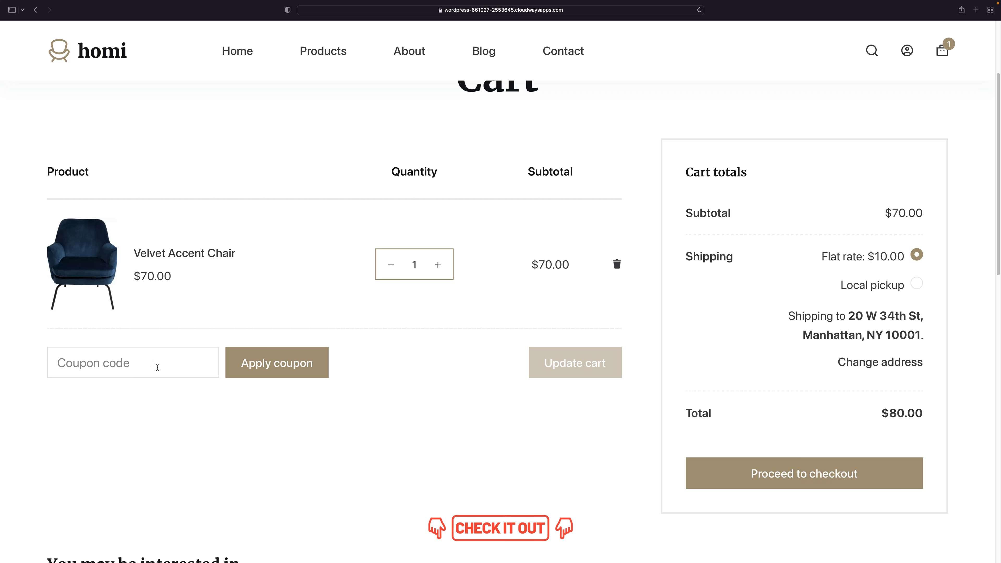
click(812, 476)
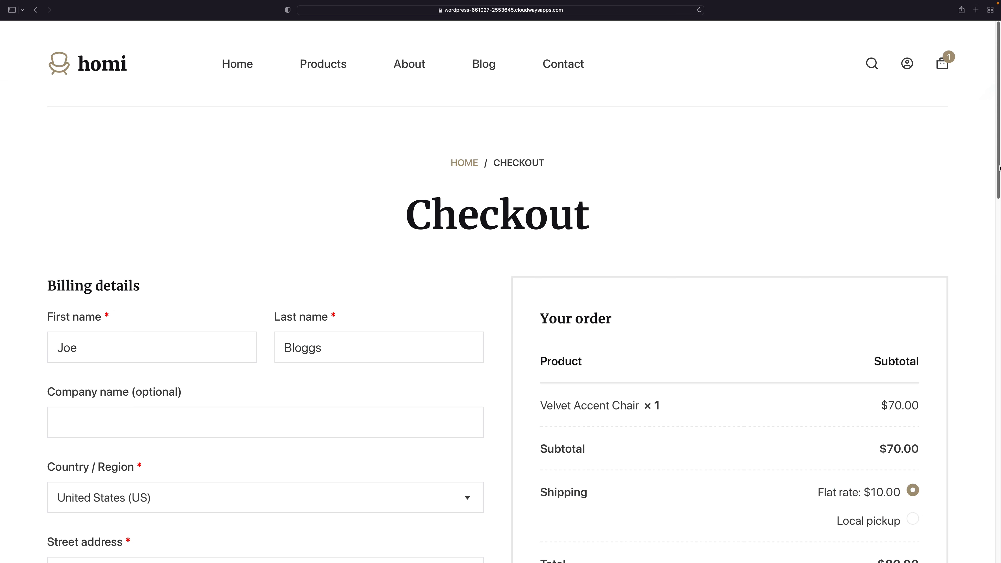
- Correct the billing ZIP Code to 10009
scroll(986, 232, down, 5)
scroll(984, 231, down, 3)
scroll(969, 276, up, 6)
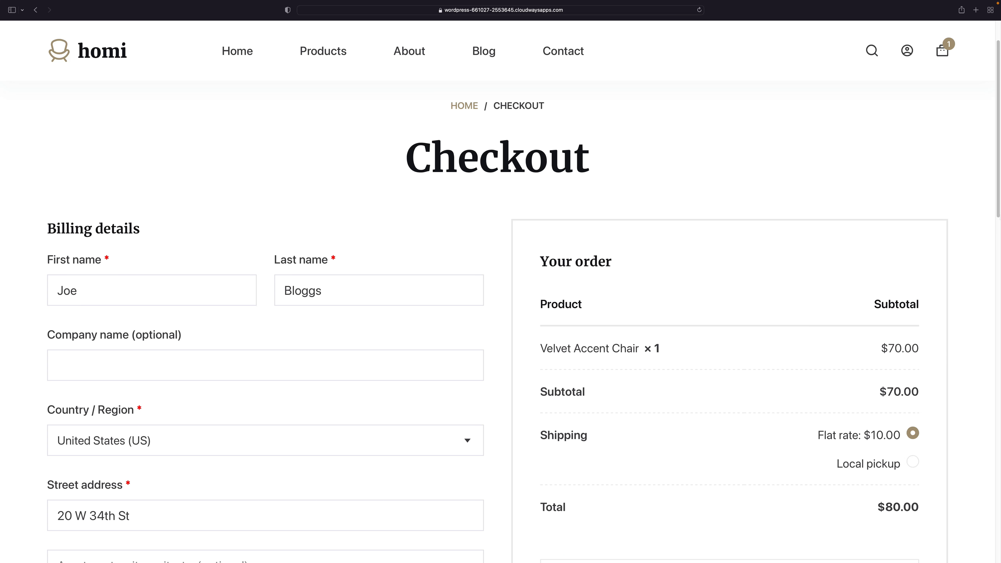
scroll(985, 213, down, 10)
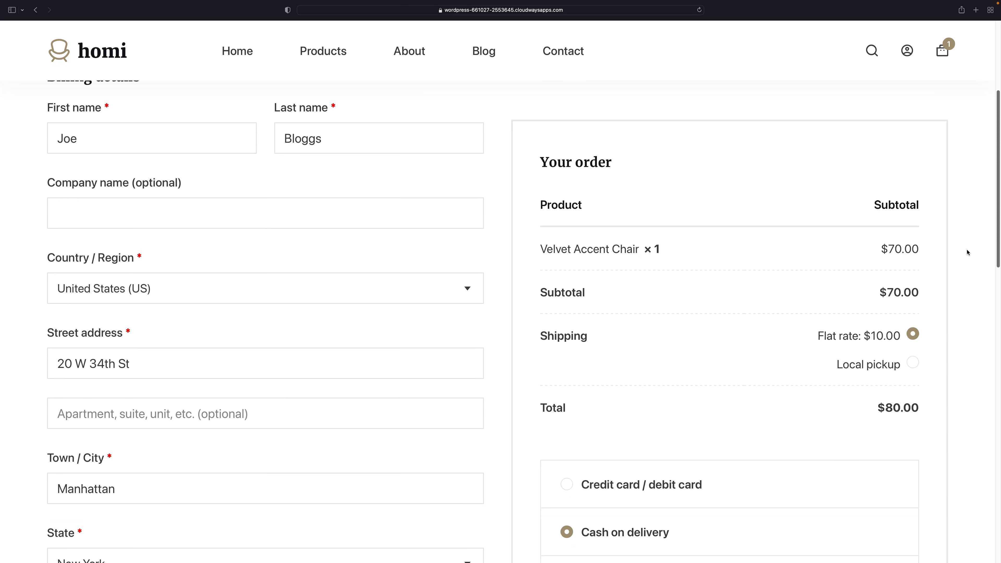
scroll(948, 294, down, 2)
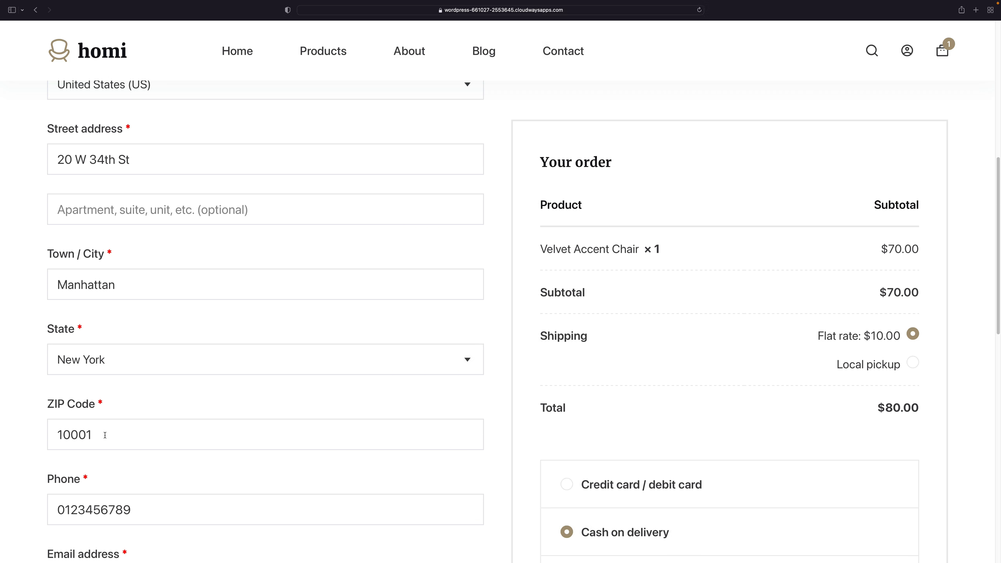
key(BackSpace)
text(10)
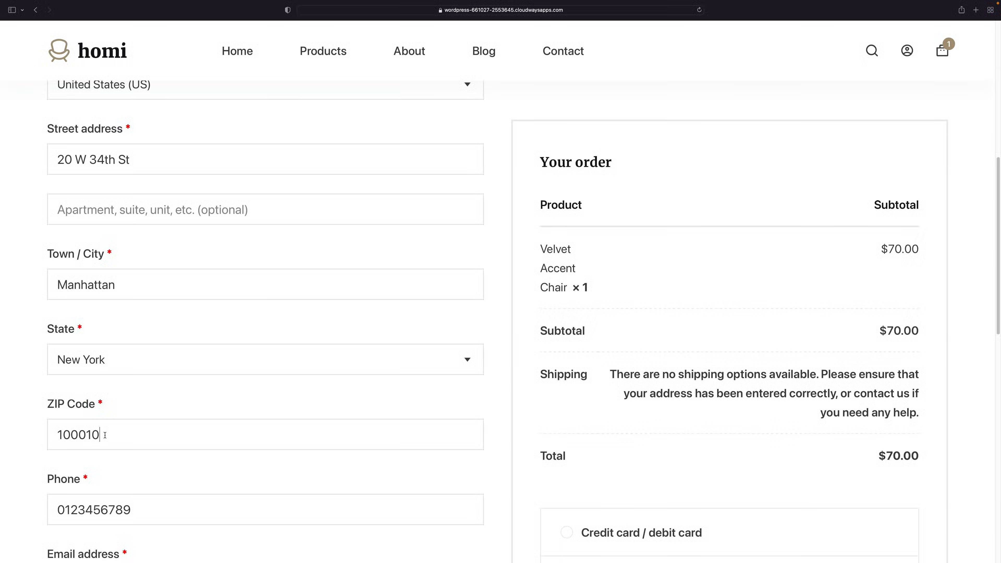
key(BackSpace)
key(BackSpace)
key(BackSpace)
text(10)
key(BackSpace)
key(BackSpace)
text(01)
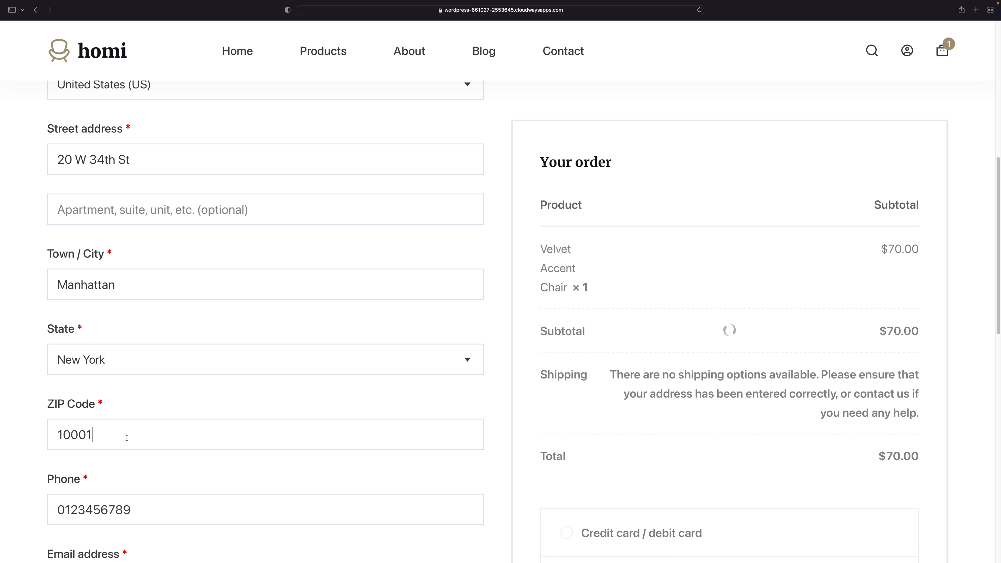
key(BackSpace)
text(9)
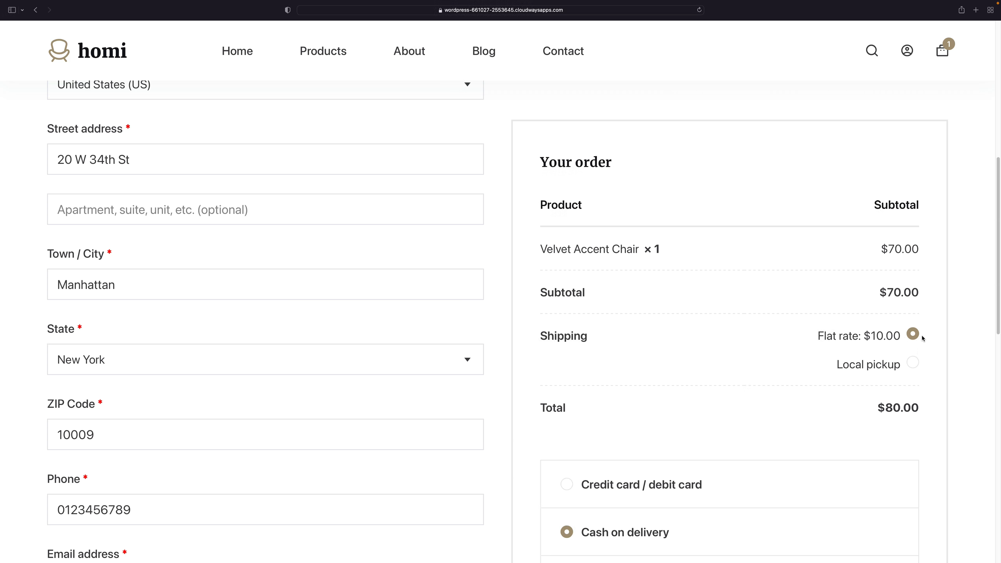
- Try Local pickup, then keep Flat rate shipping for the $80.00 total
click(914, 363)
click(914, 334)
click(914, 364)
click(914, 338)
drag(999, 303, 998, 385)
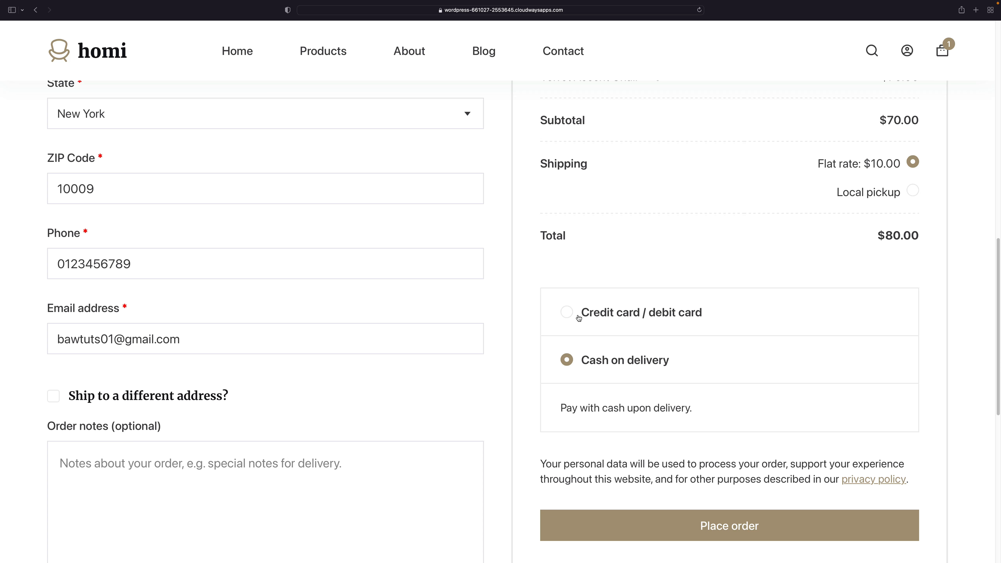
- Pay by card with the test Visa number, expiry 05/22 and CVC 123, and place the order
click(568, 313)
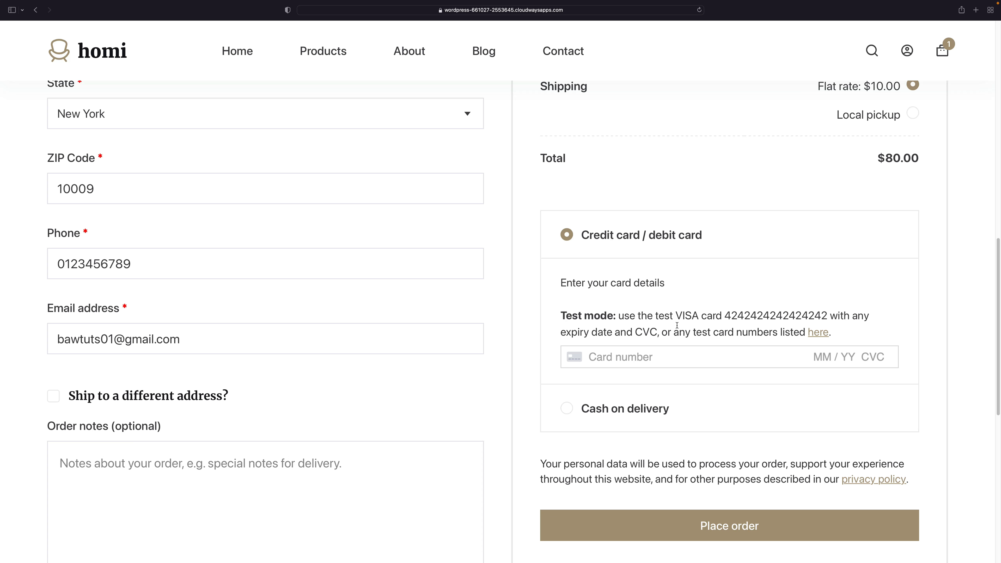
drag(727, 316, 832, 317)
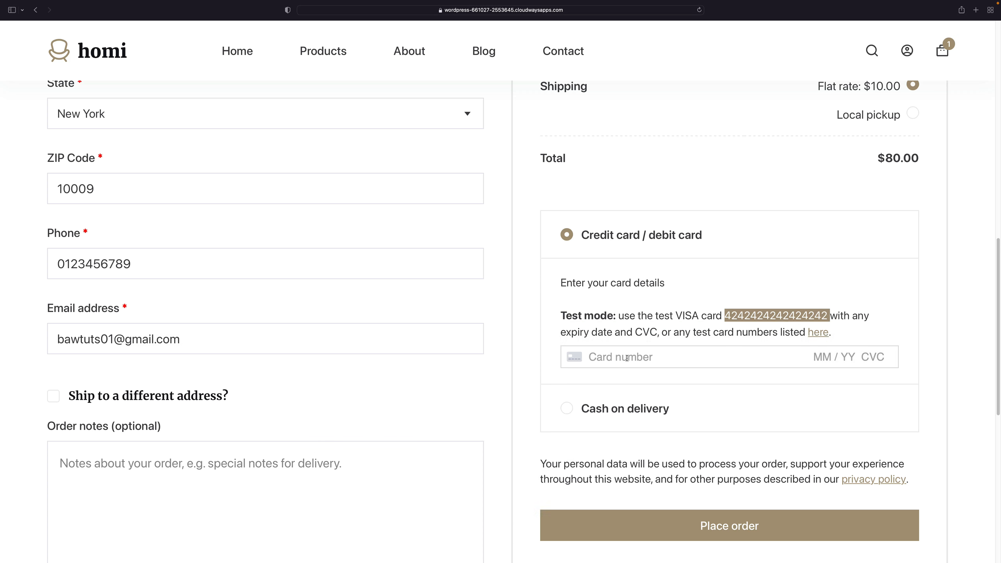
key(super+v)
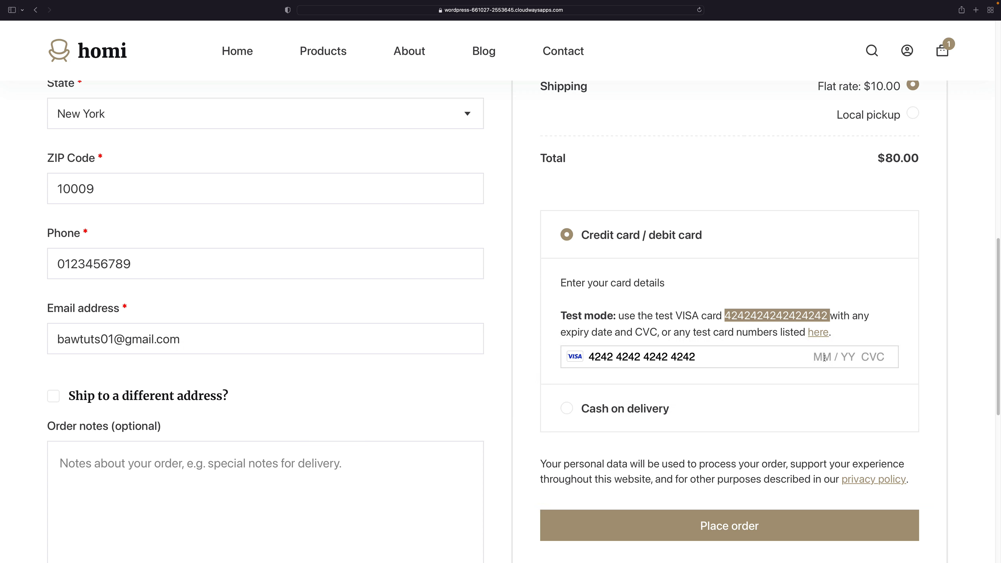
text(05 / 22 123)
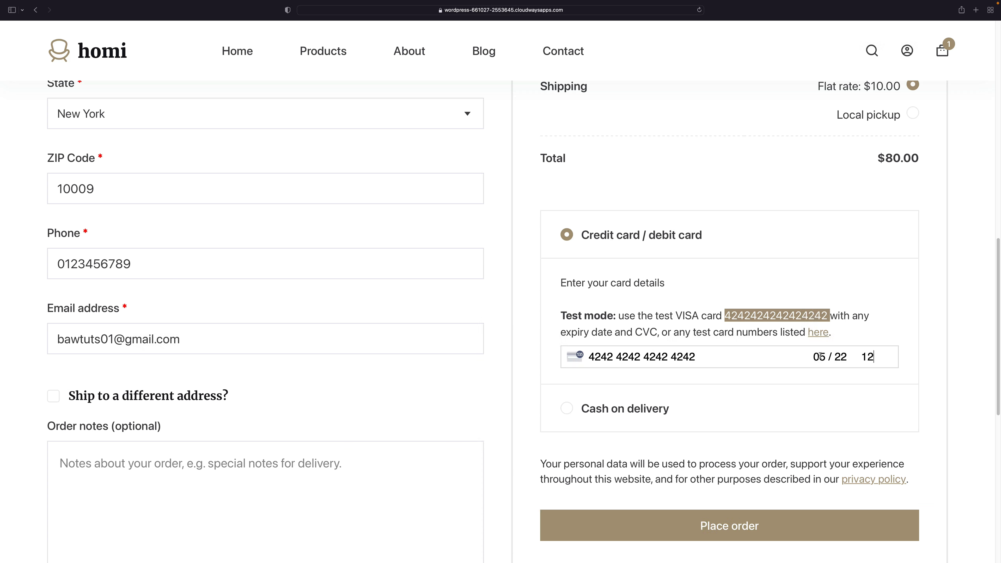
click(930, 345)
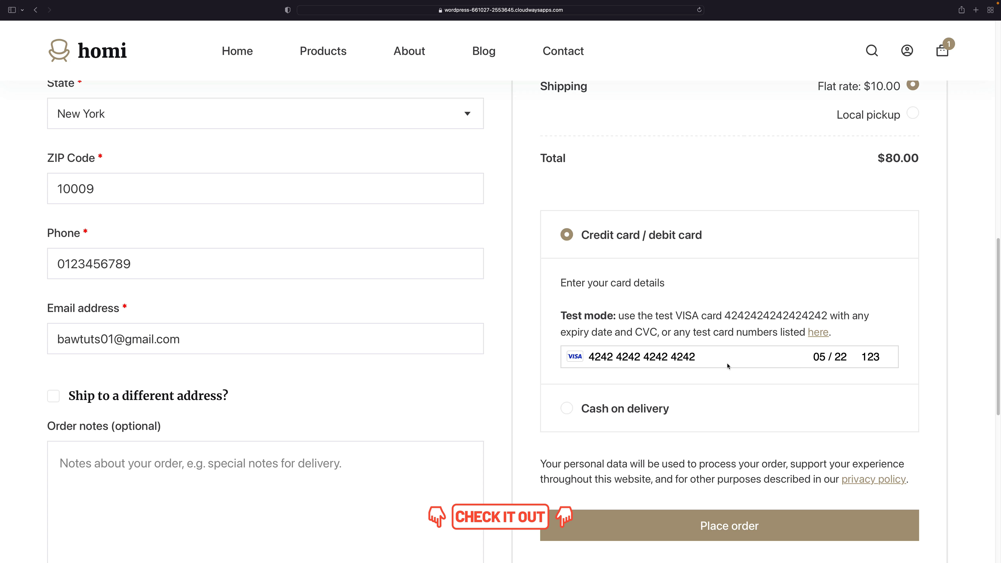
click(730, 528)
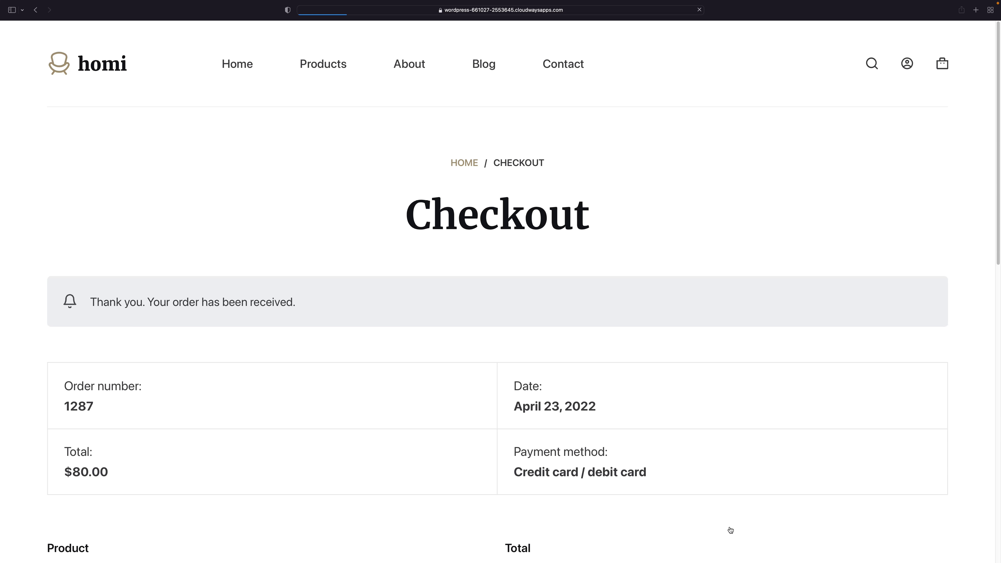
- Review the order confirmation totals with $10.00 flat-rate shipping, then go back to the WooCommerce Payments settings
scroll(986, 268, down, 3)
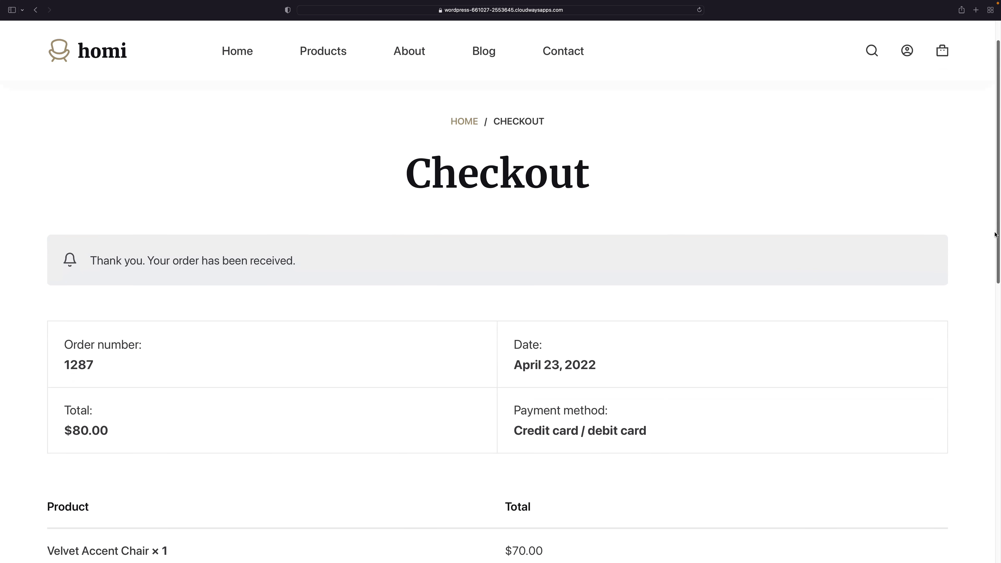
scroll(987, 269, down, 2)
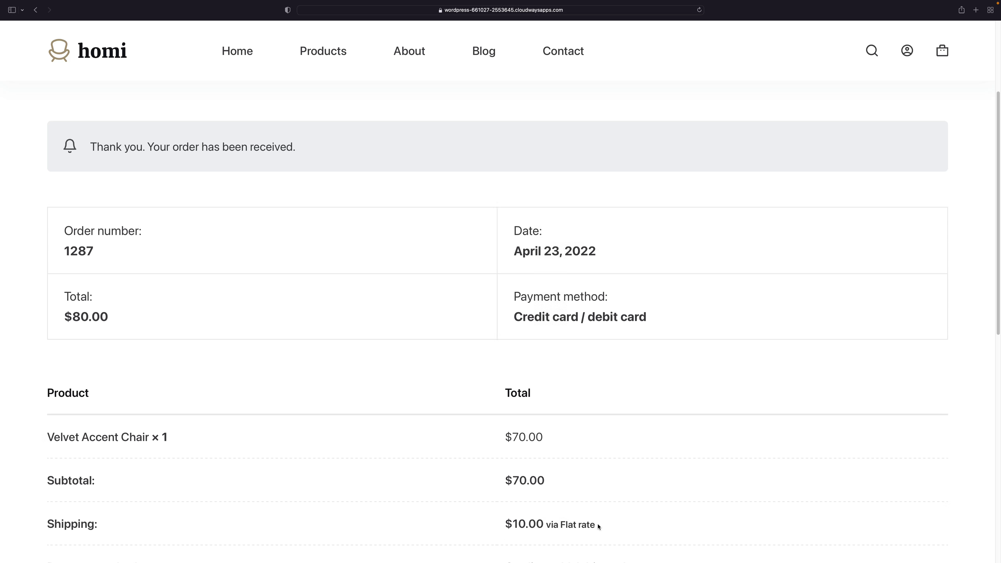
drag(998, 238, 976, 312)
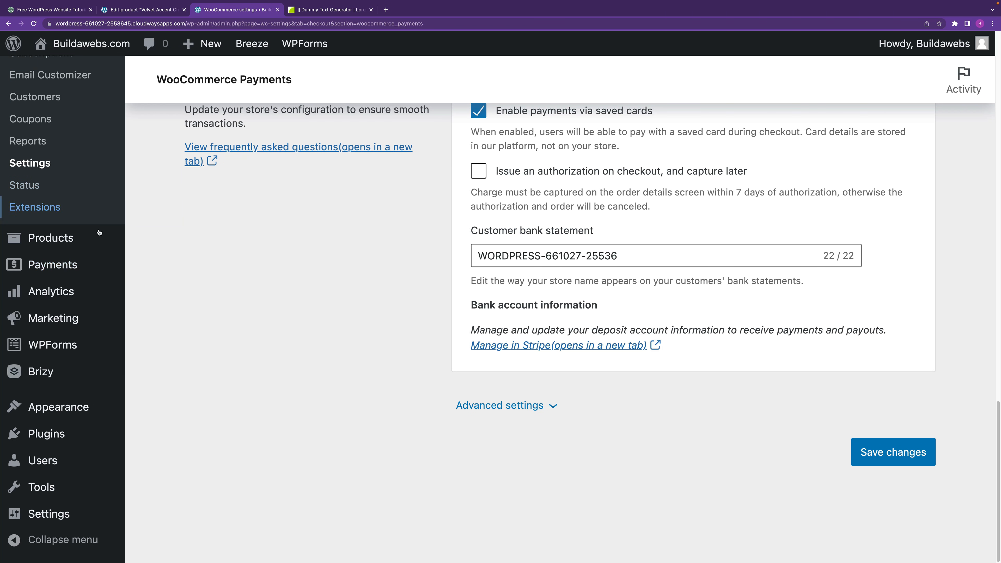
- Open the newest $80.00 order, #1287, from the WooCommerce orders list
scroll(92, 283, up, 1)
mouse_move(92, 283)
scroll(92, 283, up, 5)
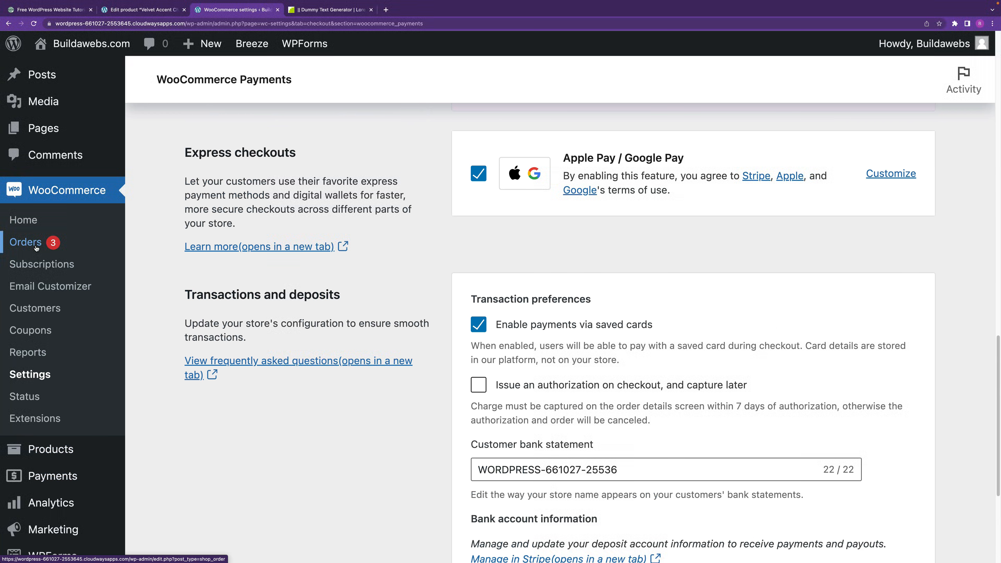
click(35, 245)
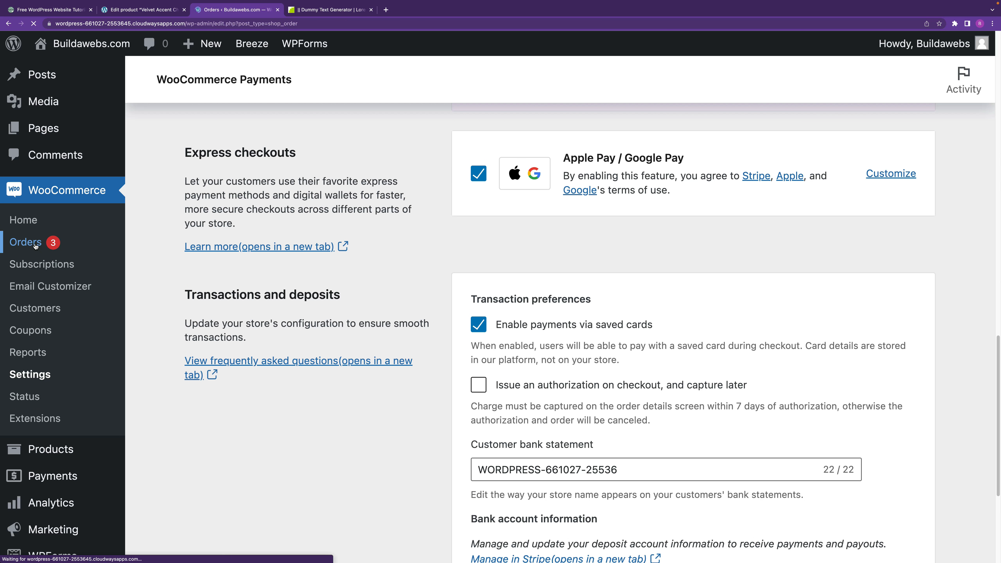
scroll(432, 416, down, 3)
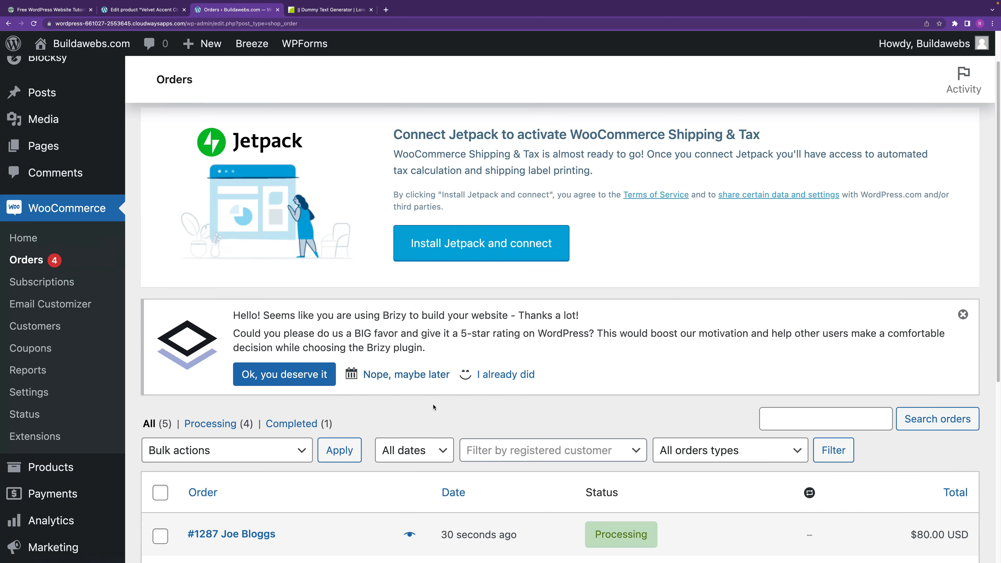
scroll(432, 416, down, 3)
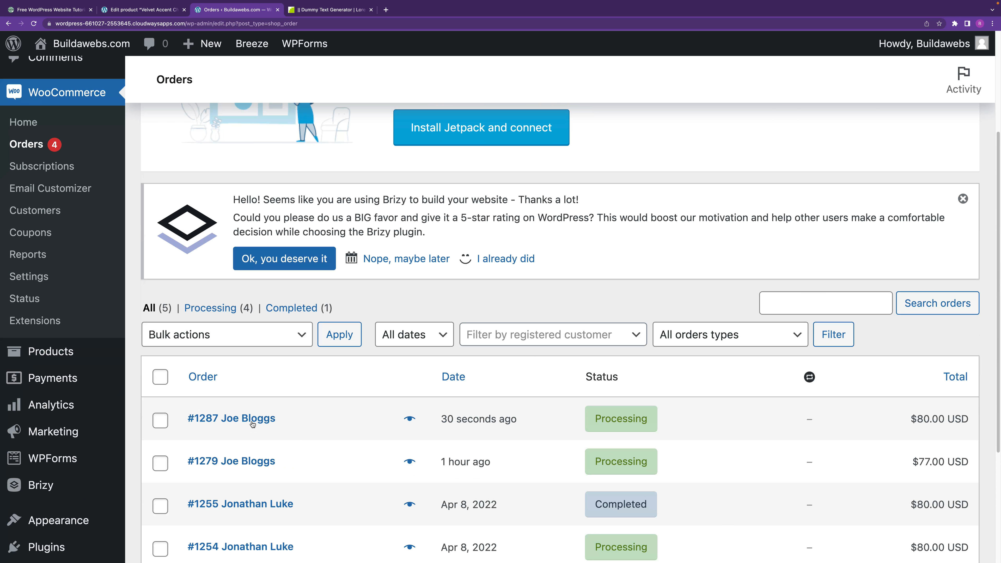
click(238, 421)
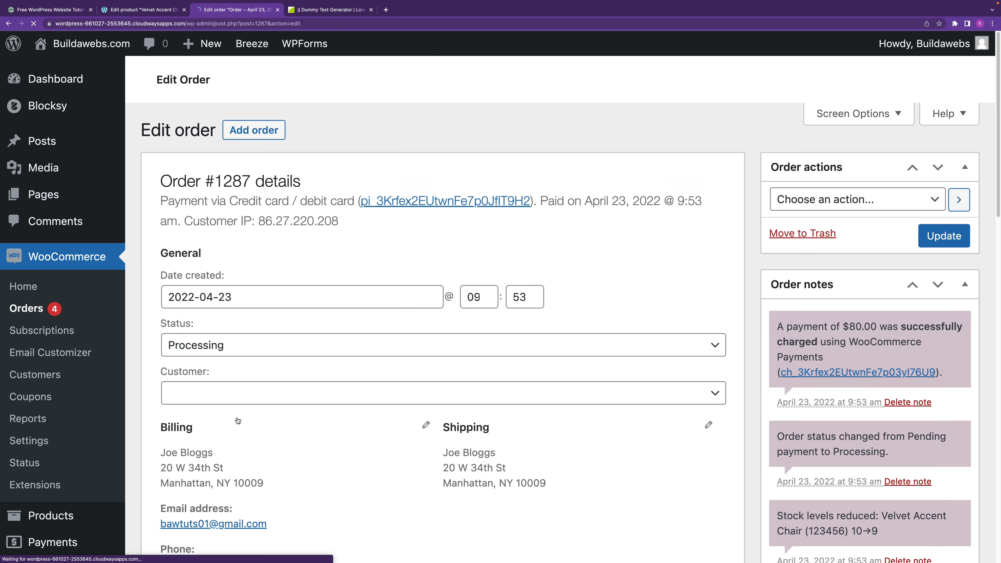
- Change order #1287's status from Processing to Completed and update the order
scroll(447, 430, down, 6)
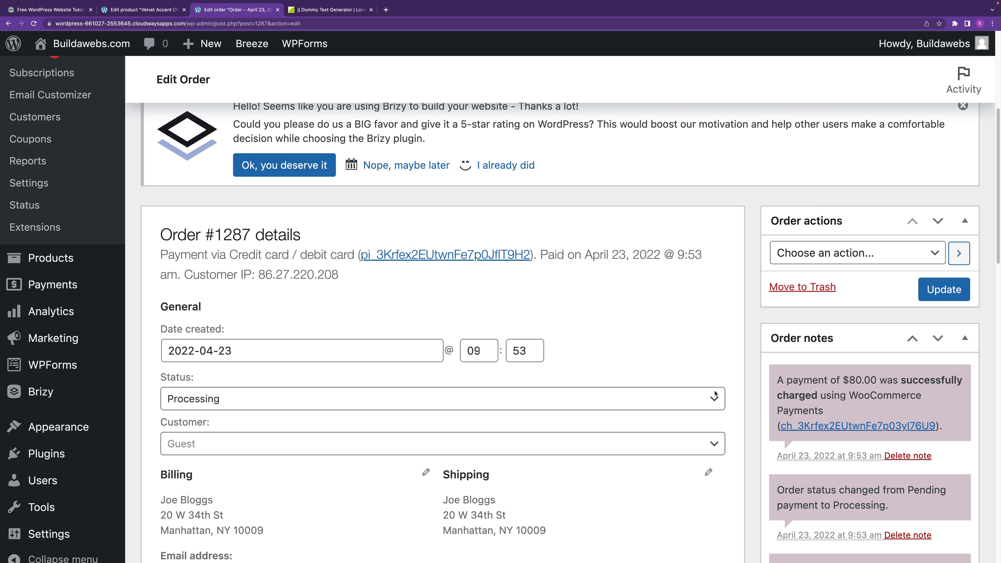
click(371, 399)
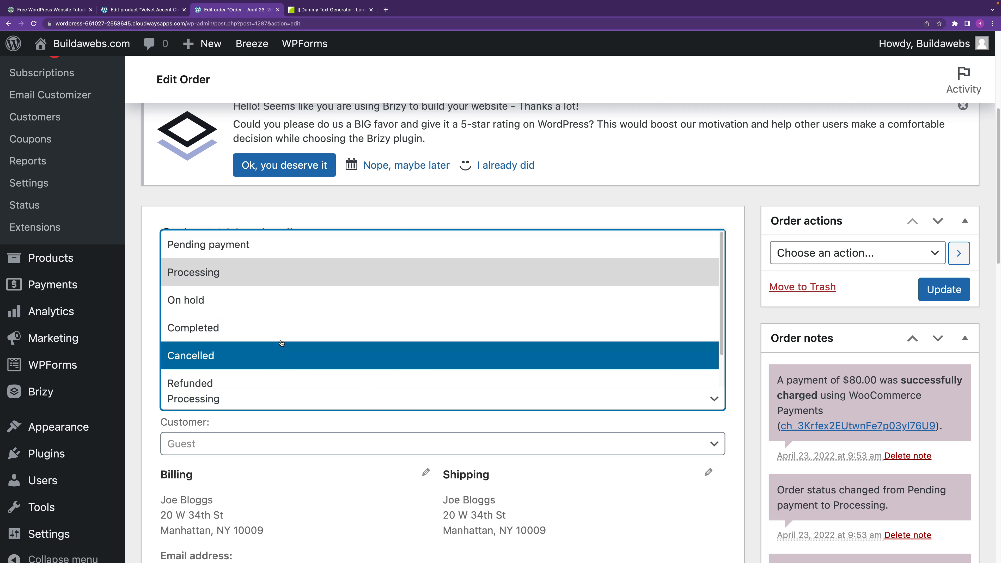
click(278, 338)
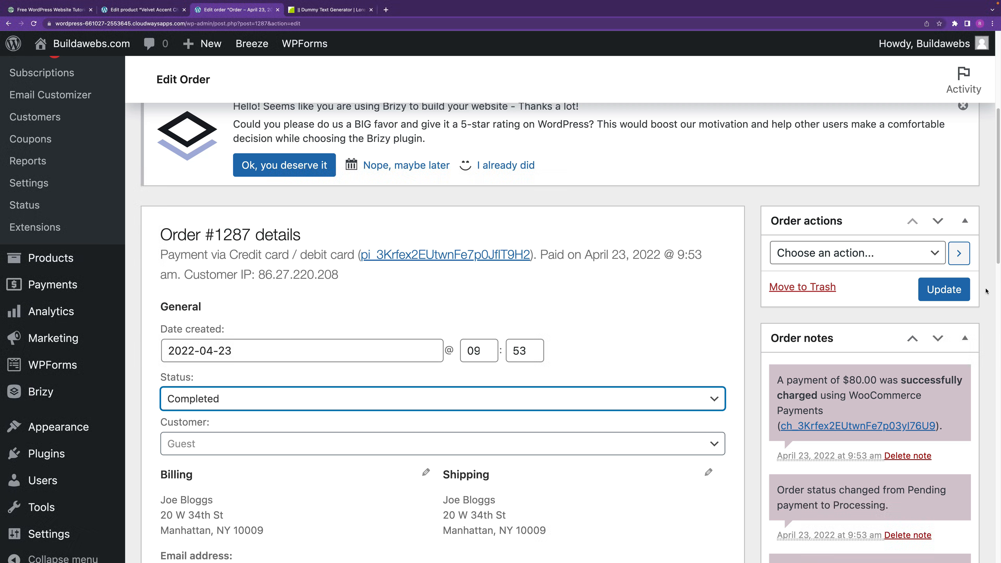
click(951, 290)
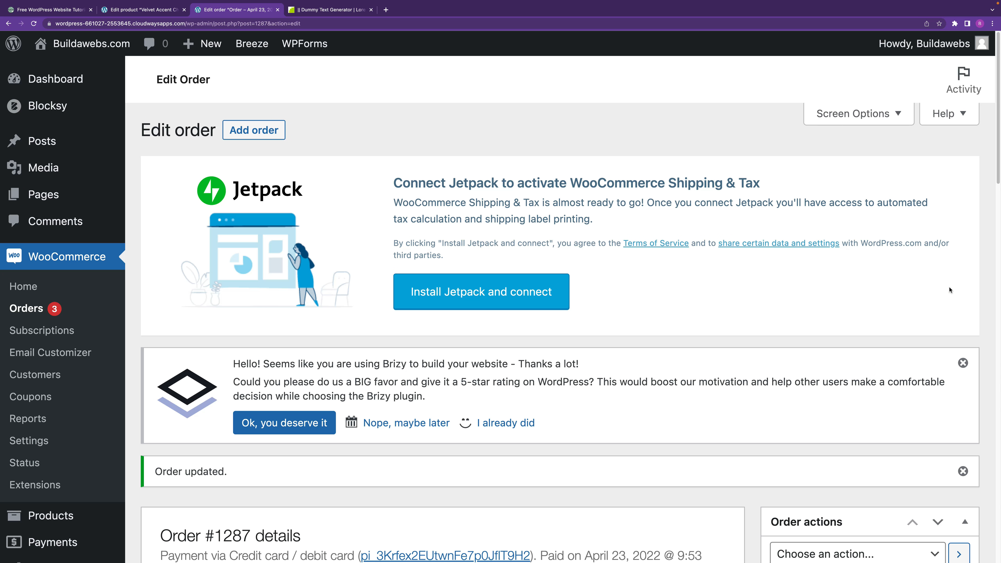
- Disable WooCommerce Payments test mode, save the payment settings, and bring up the Buildawebs homepage
scroll(33, 398, down, 3)
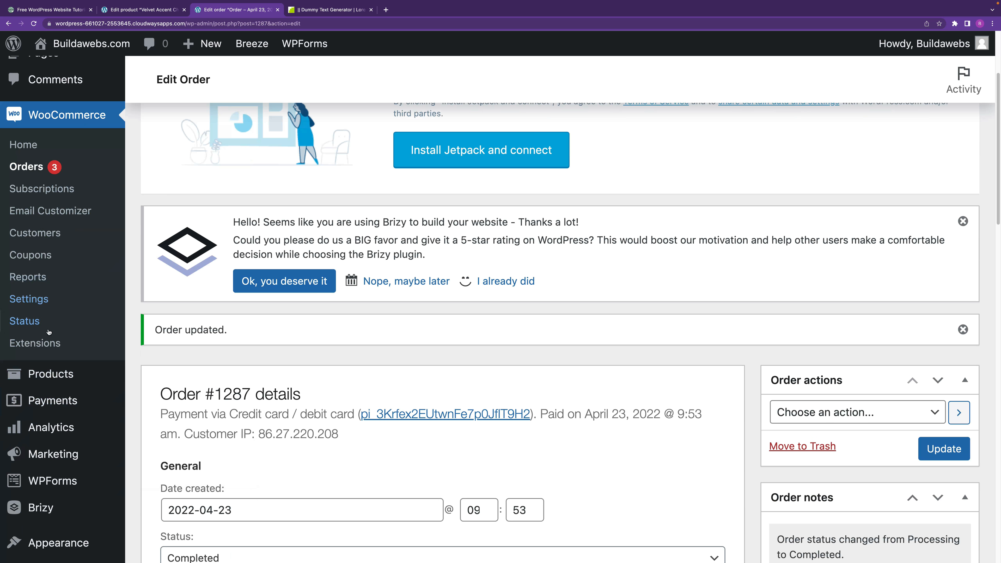
click(37, 300)
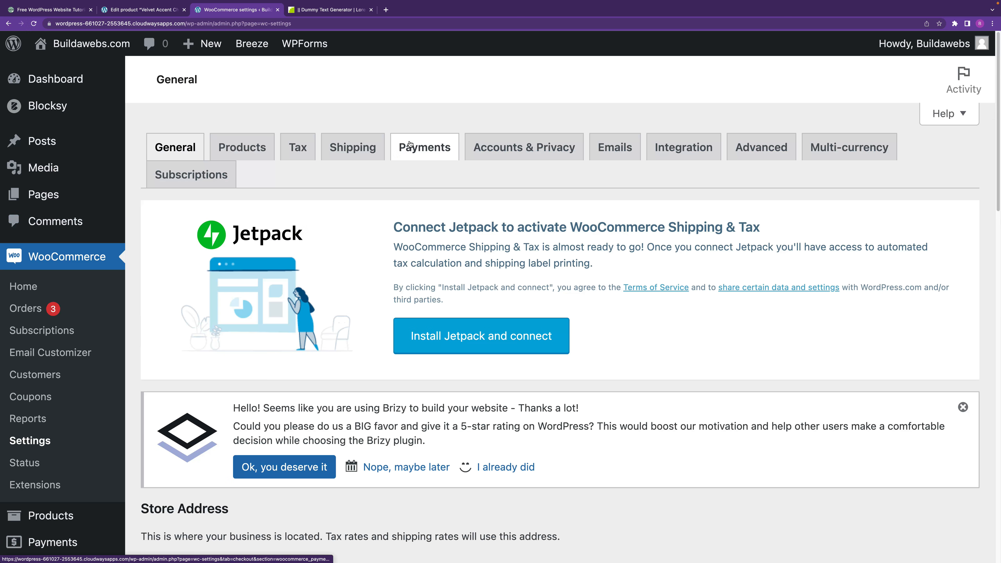
click(410, 144)
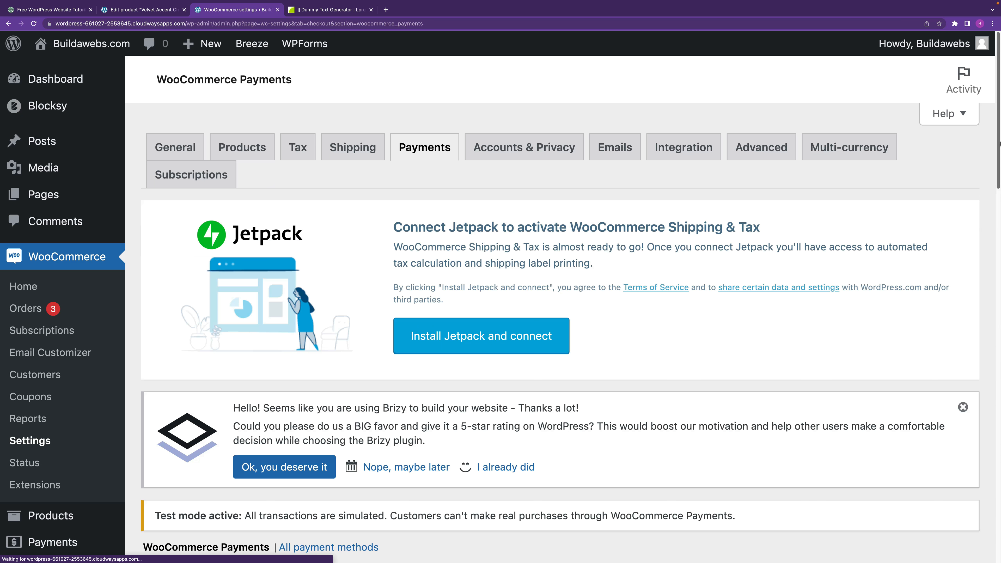
scroll(619, 323, down, 10)
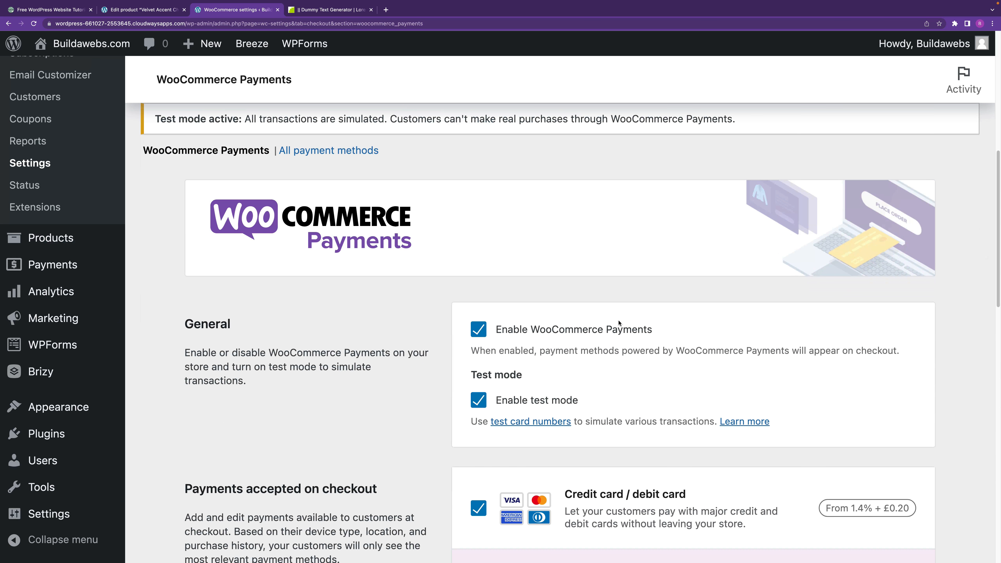
click(479, 401)
scroll(982, 365, down, 20)
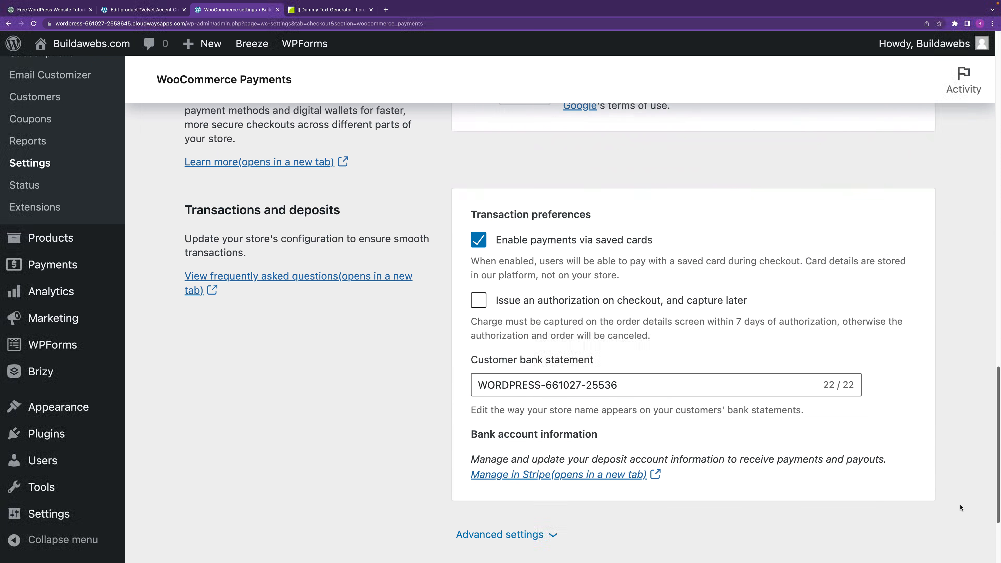
click(888, 456)
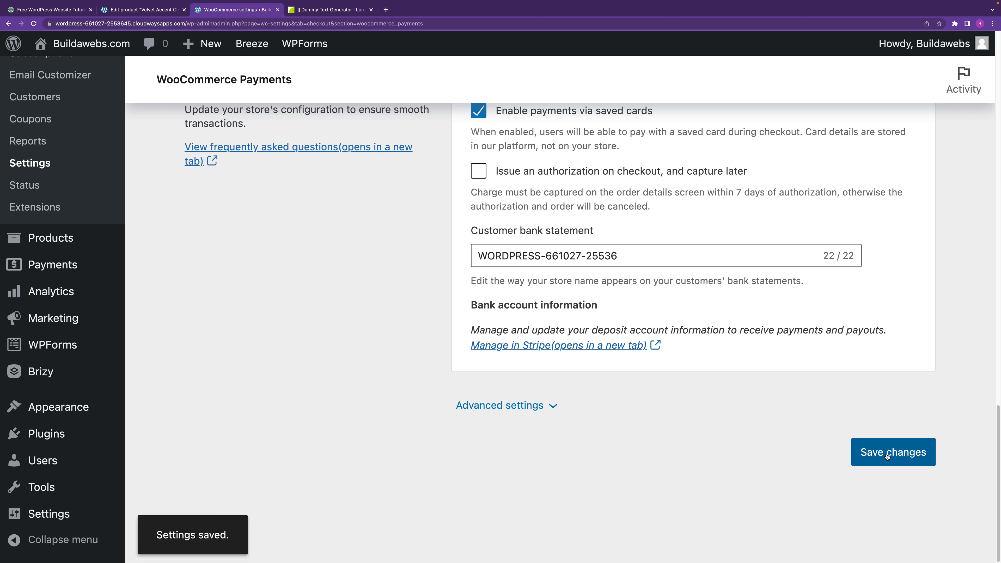
scroll(760, 493, up, 5)
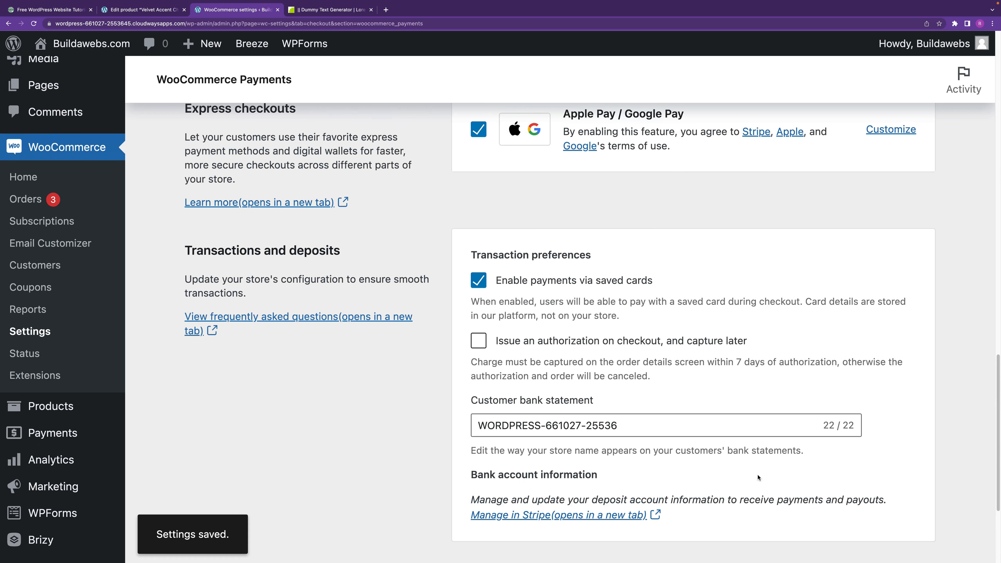
click(59, 9)
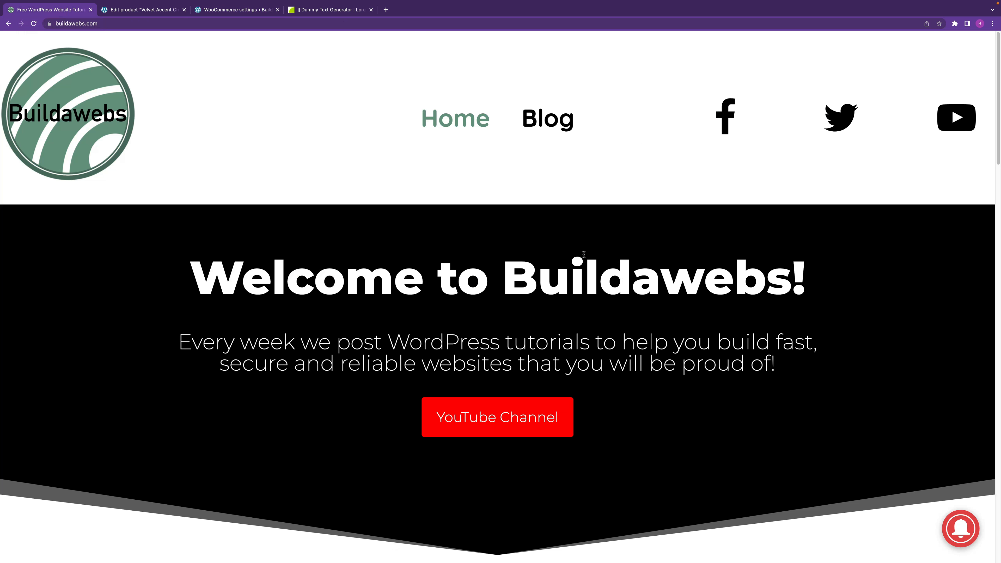